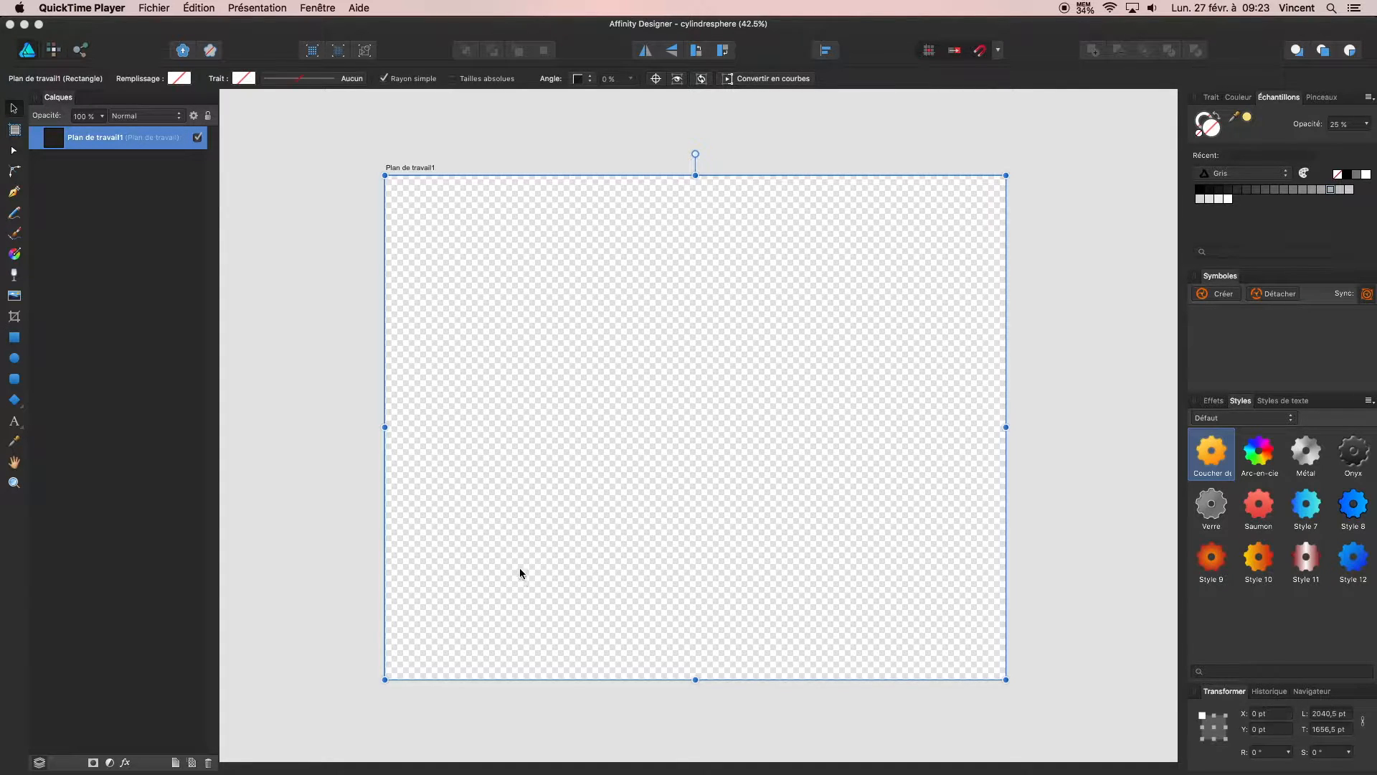
# - Draw a horizontal ellipse about 422 × 205 pt in the artboard's upper middle and give it a 12 pt outline
pyautogui.click(15, 362)
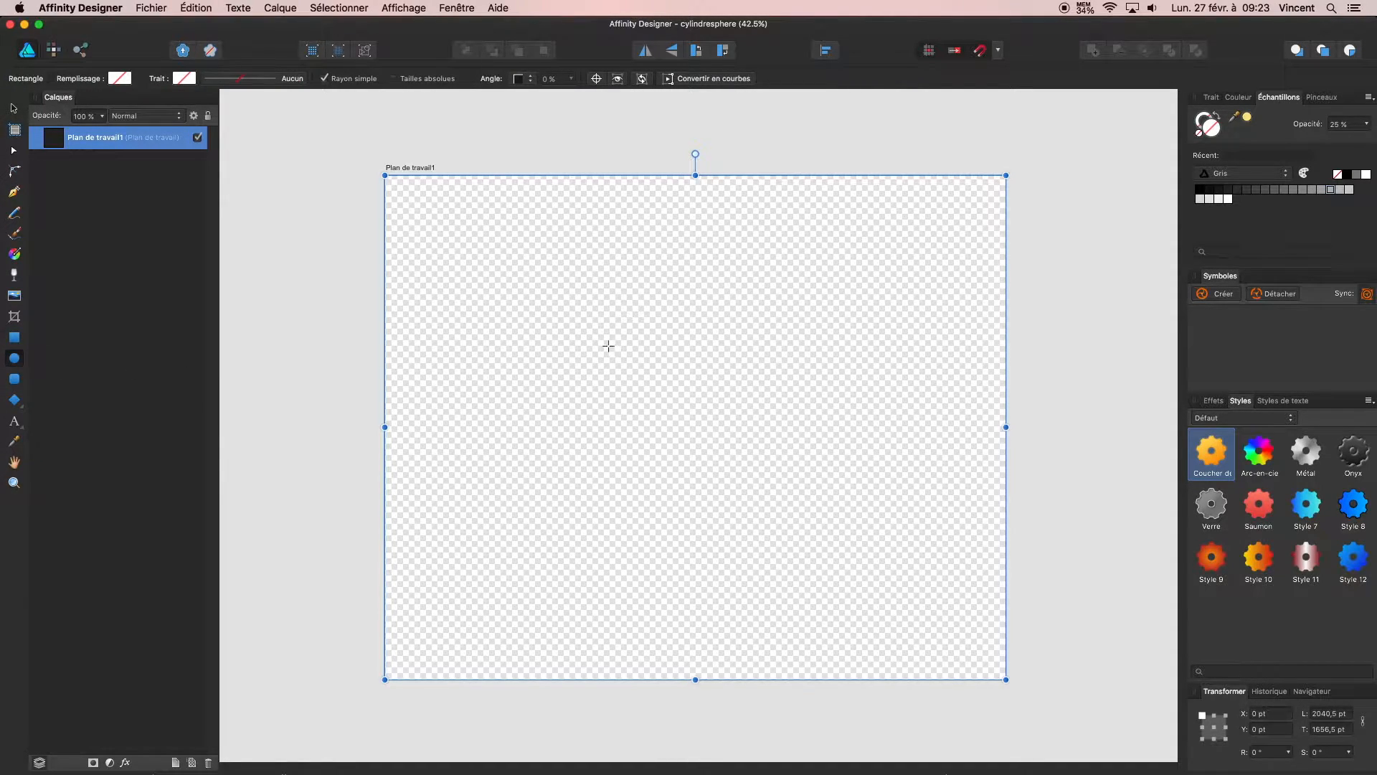
pyautogui.moveTo(608, 351); pyautogui.dragTo(738, 287)
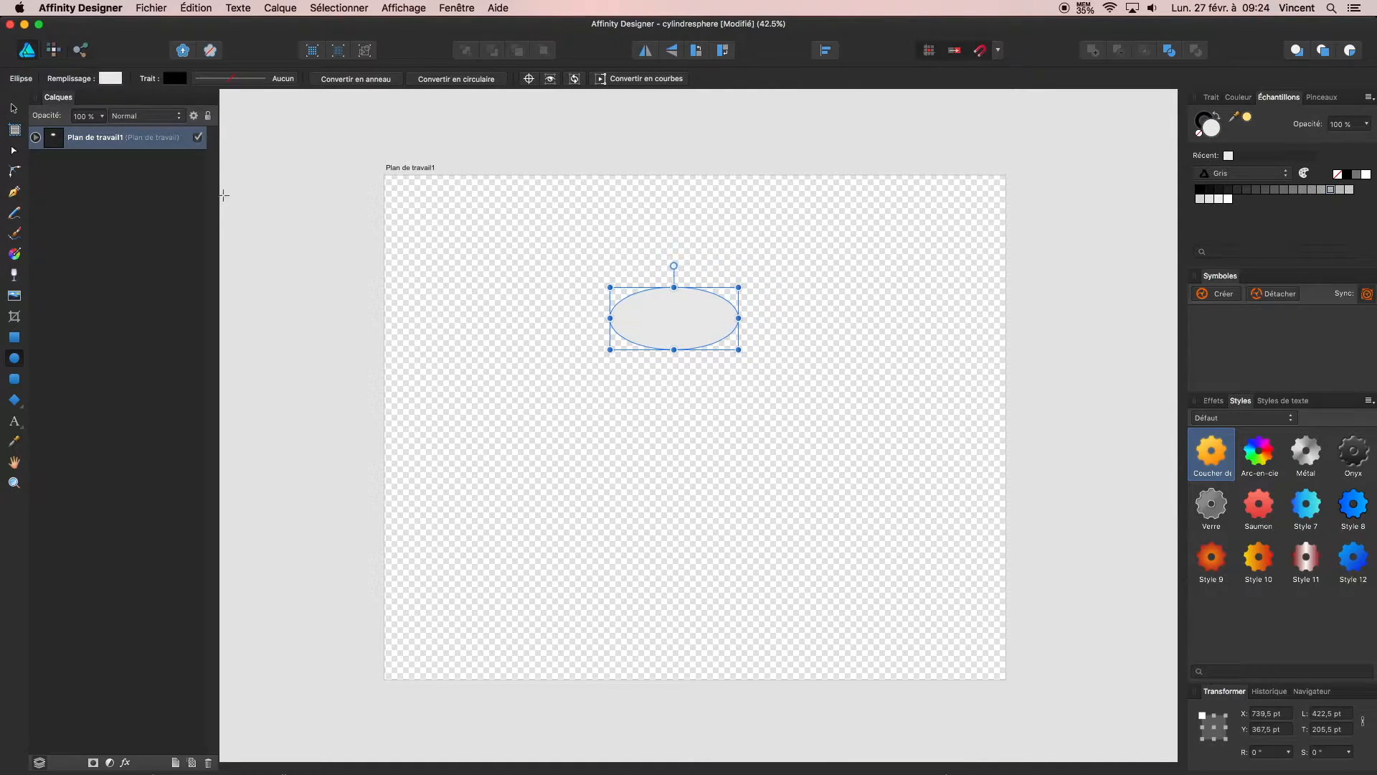
pyautogui.click(236, 84)
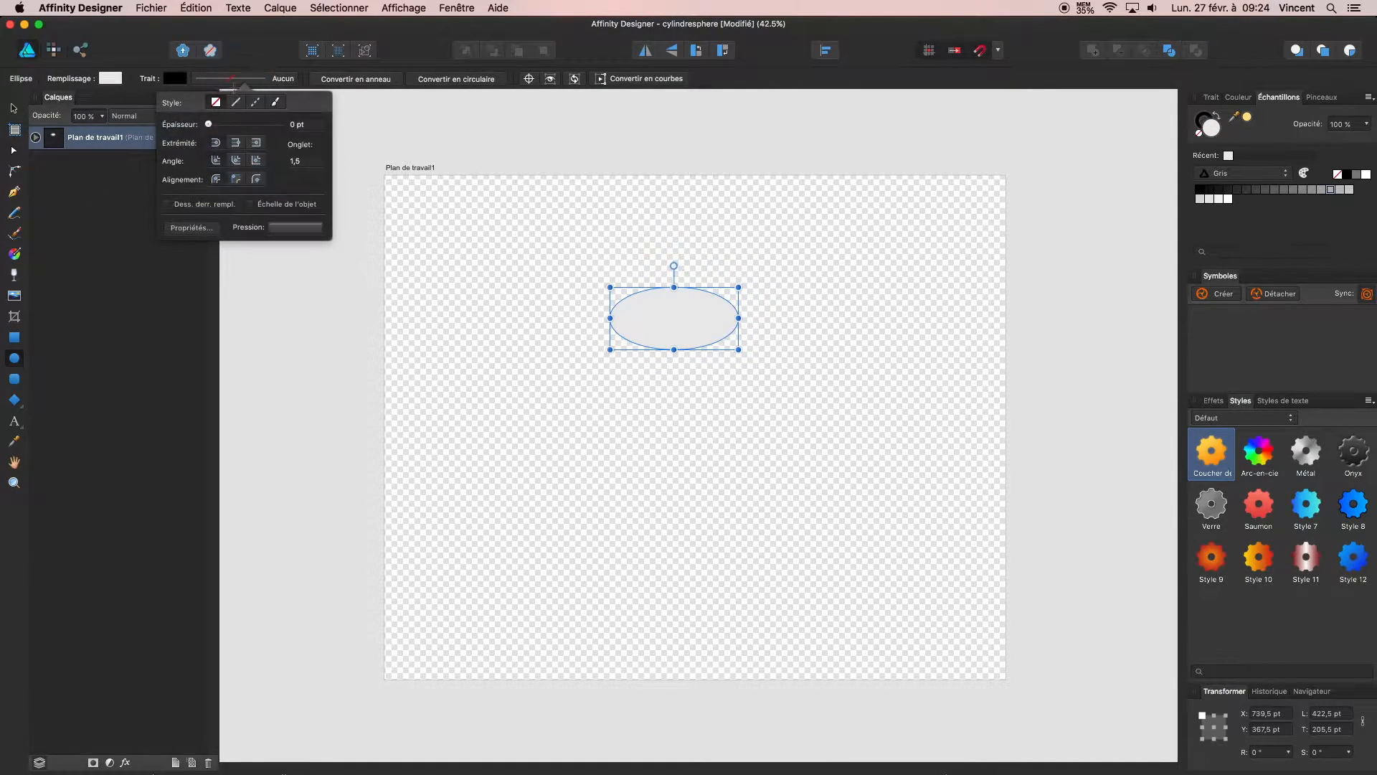
pyautogui.moveTo(227, 124); pyautogui.dragTo(241, 123)
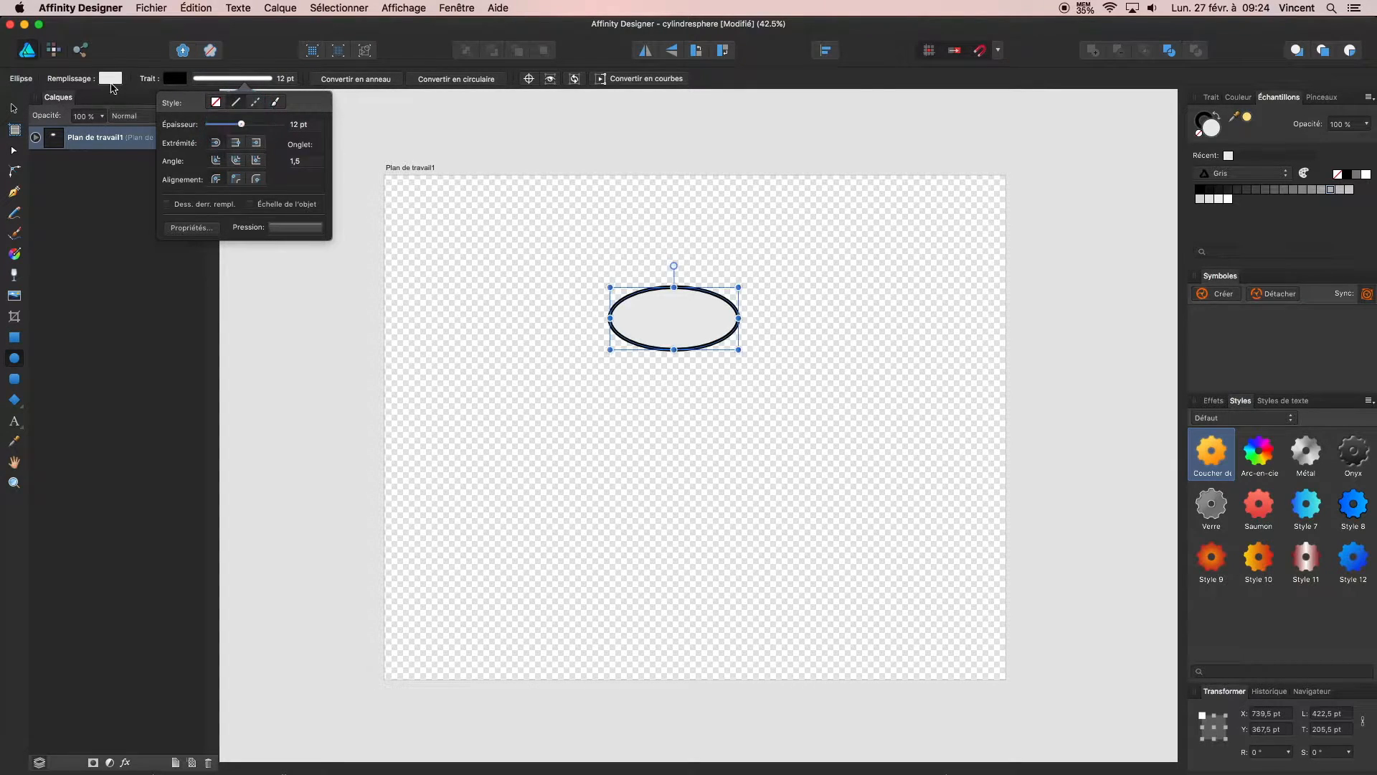
# - Fill the ellipse with magenta, hue 314, saturation 61 and lightness 47
pyautogui.click(111, 79)
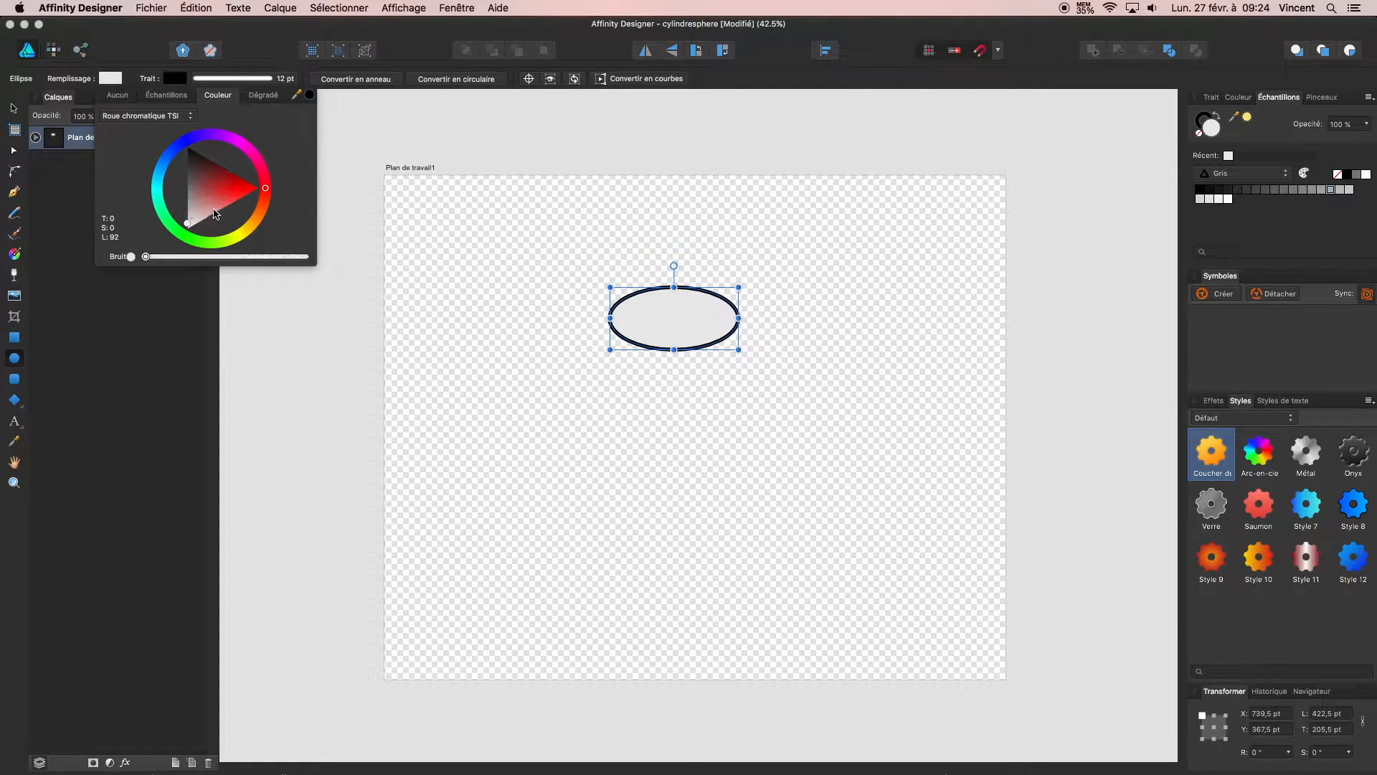
pyautogui.moveTo(214, 214); pyautogui.dragTo(249, 150)
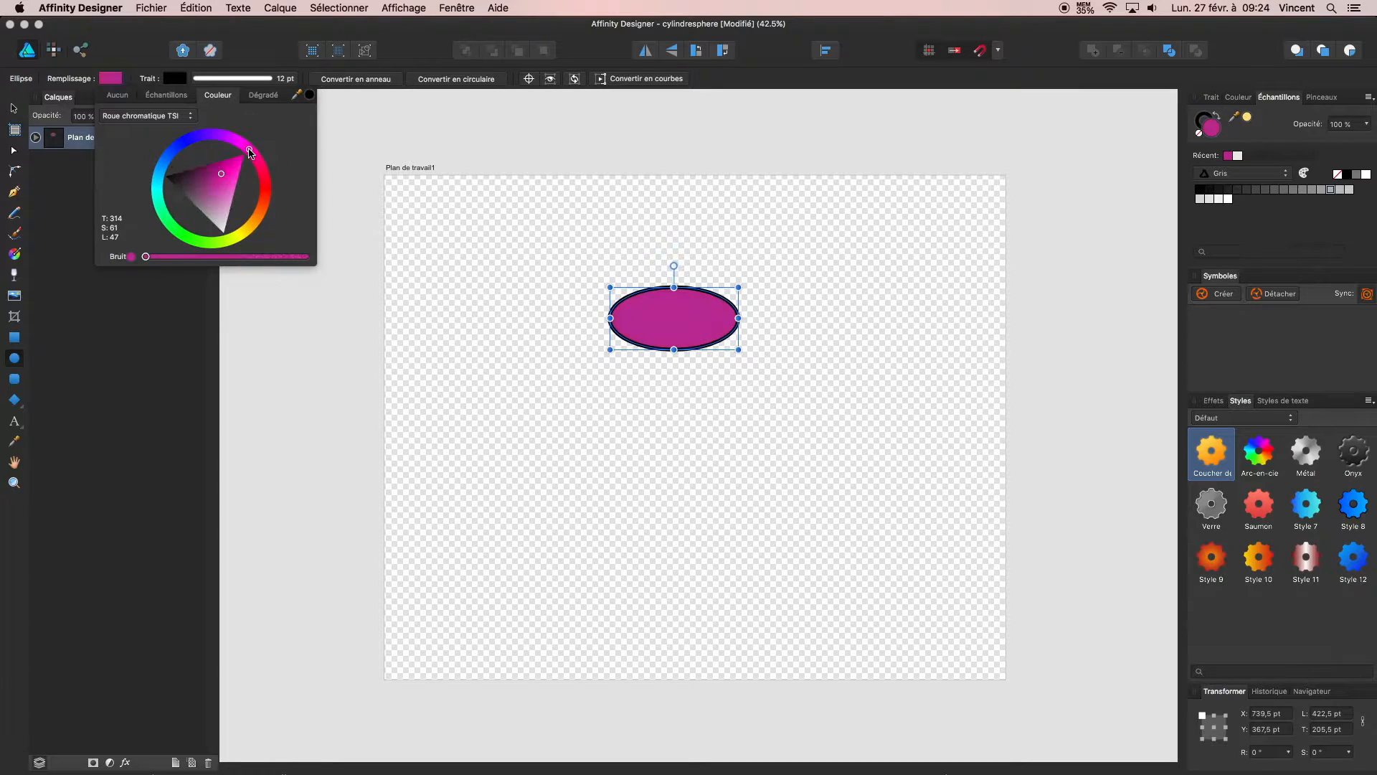
pyautogui.click(439, 221)
# - Duplicate the magenta ellipse straight down, leaving a gap between the two ellipses
pyautogui.click(14, 108)
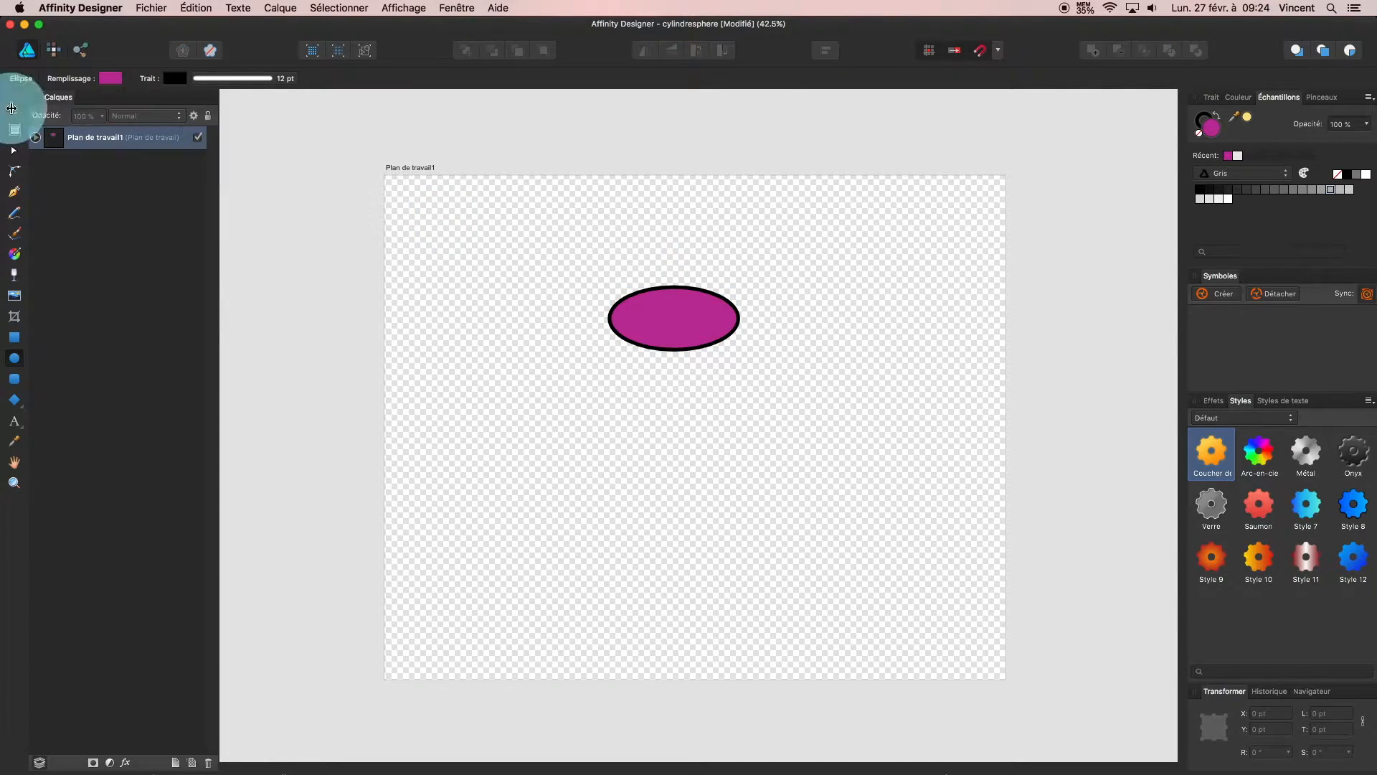
pyautogui.click(701, 327)
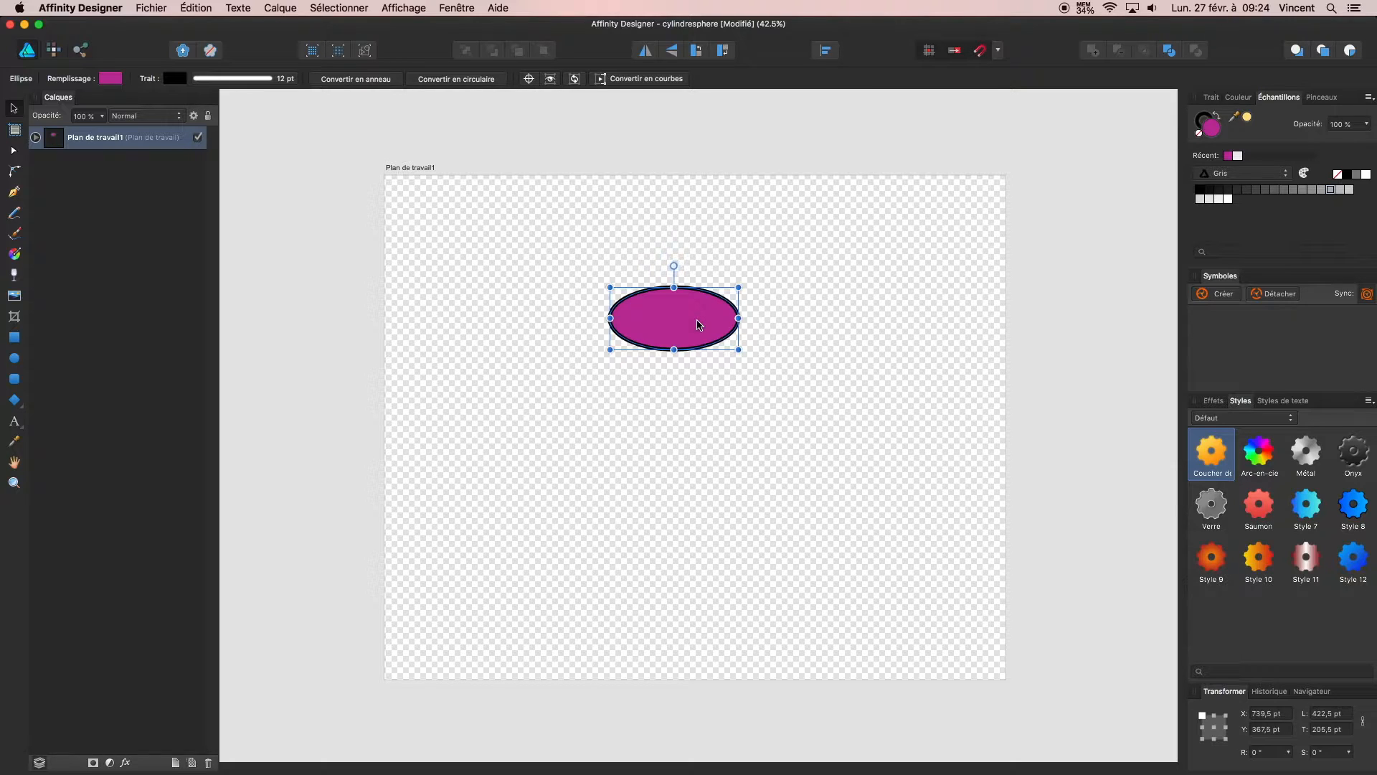
pyautogui.click(700, 325)
pyautogui.moveTo(698, 325); pyautogui.dragTo(673, 477)
pyautogui.click(833, 503)
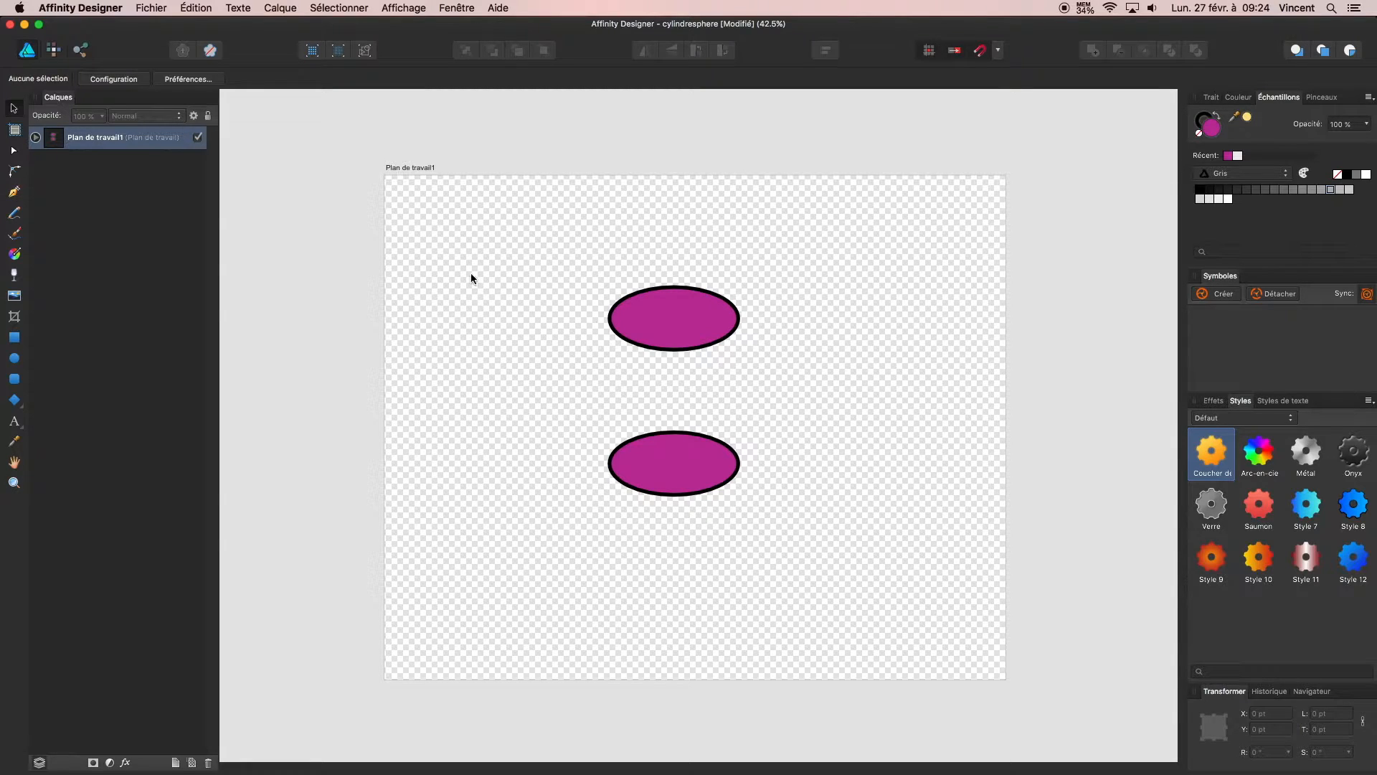
# - Draw a rectangle about 422 × 478 pt spanning the horizontal midlines of the two ellipses
pyautogui.click(13, 336)
pyautogui.moveTo(610, 463); pyautogui.dragTo(738, 318)
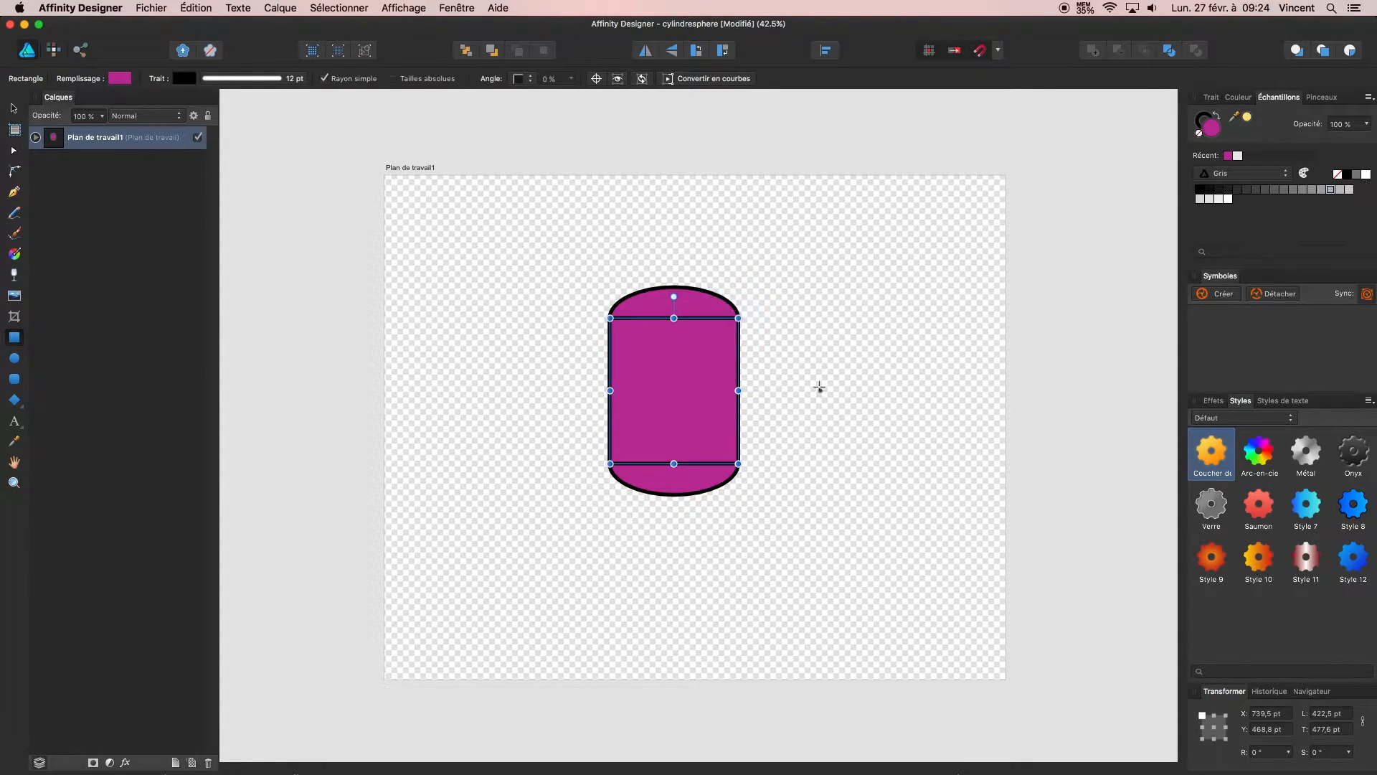
pyautogui.click(13, 106)
# - Merge the rectangle and the lower ellipse into one shape and send it behind the upper ellipse
pyautogui.click(680, 423)
pyautogui.keyDown('shift'); pyautogui.click(658, 478); pyautogui.keyUp('shift')
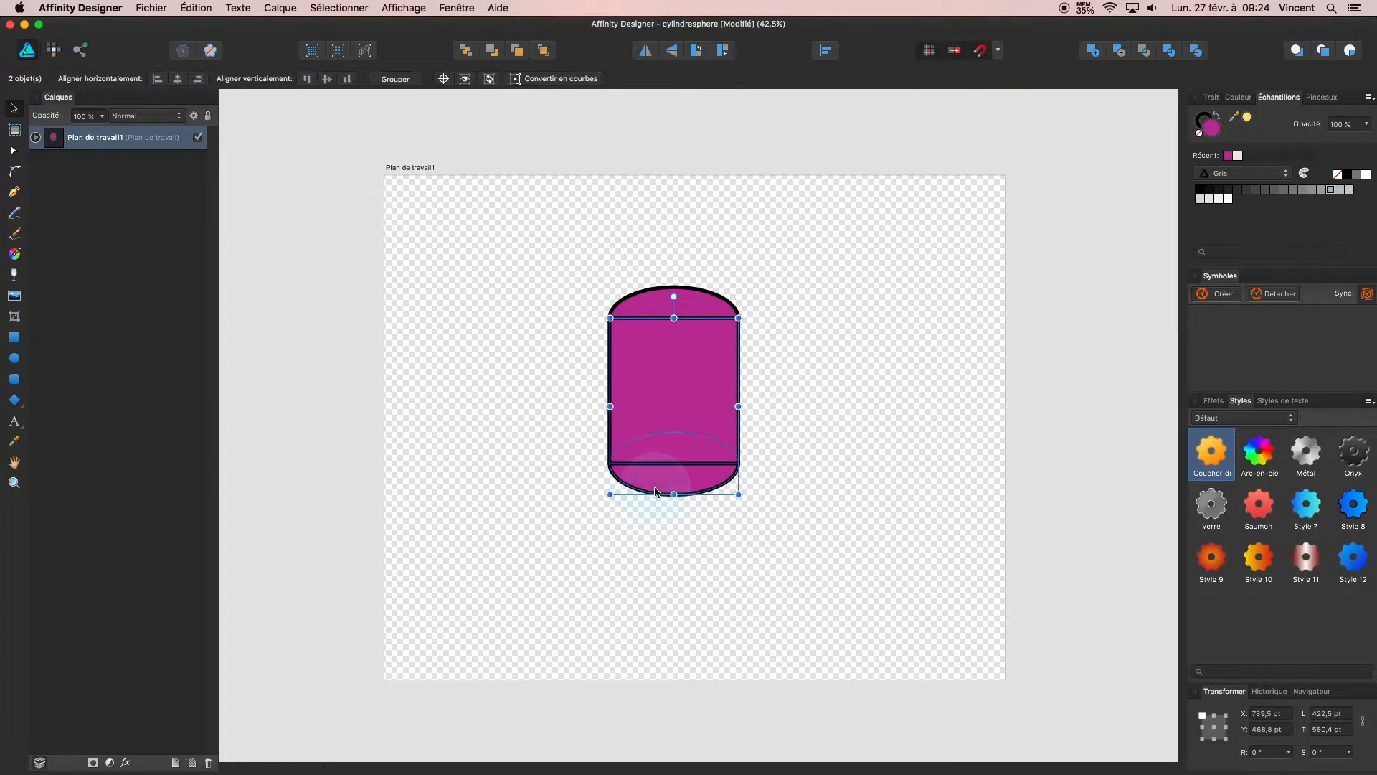
pyautogui.click(1093, 51)
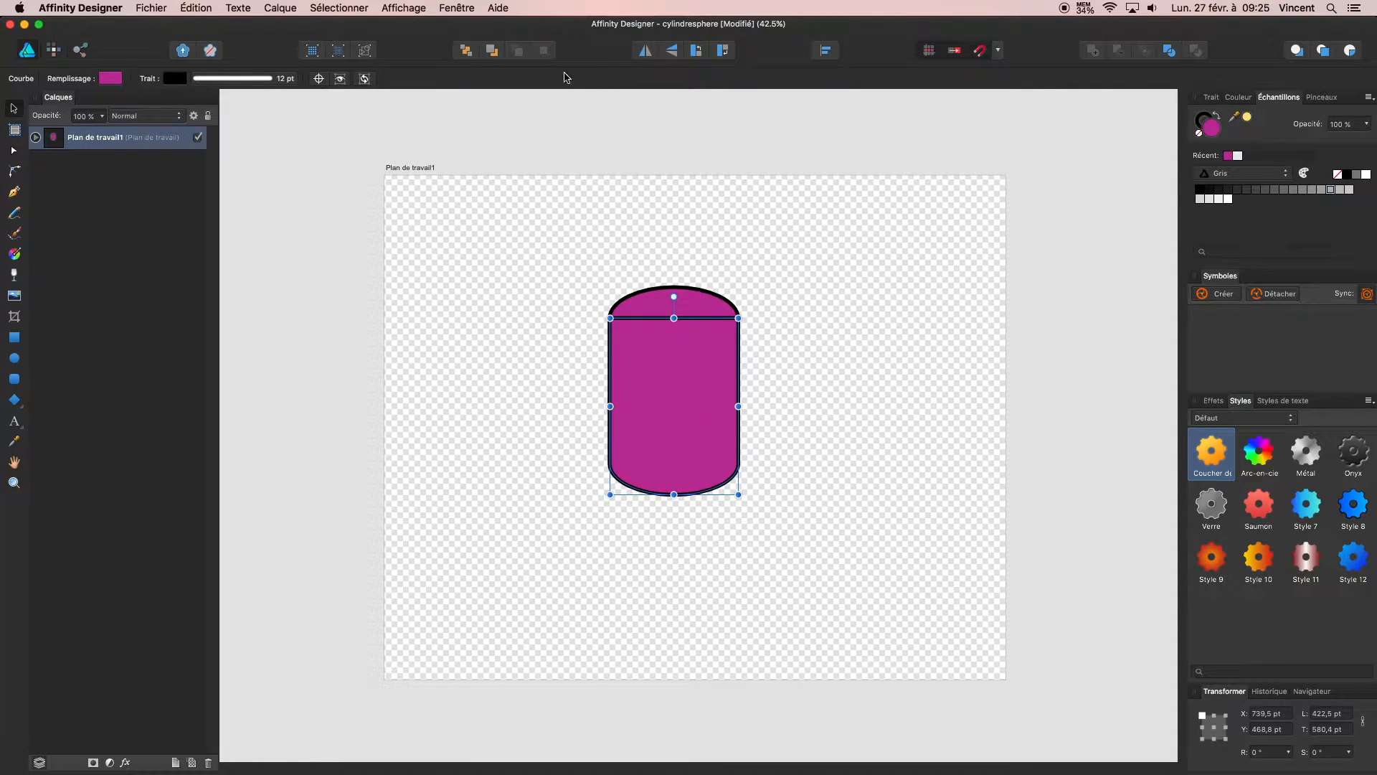
pyautogui.click(467, 56)
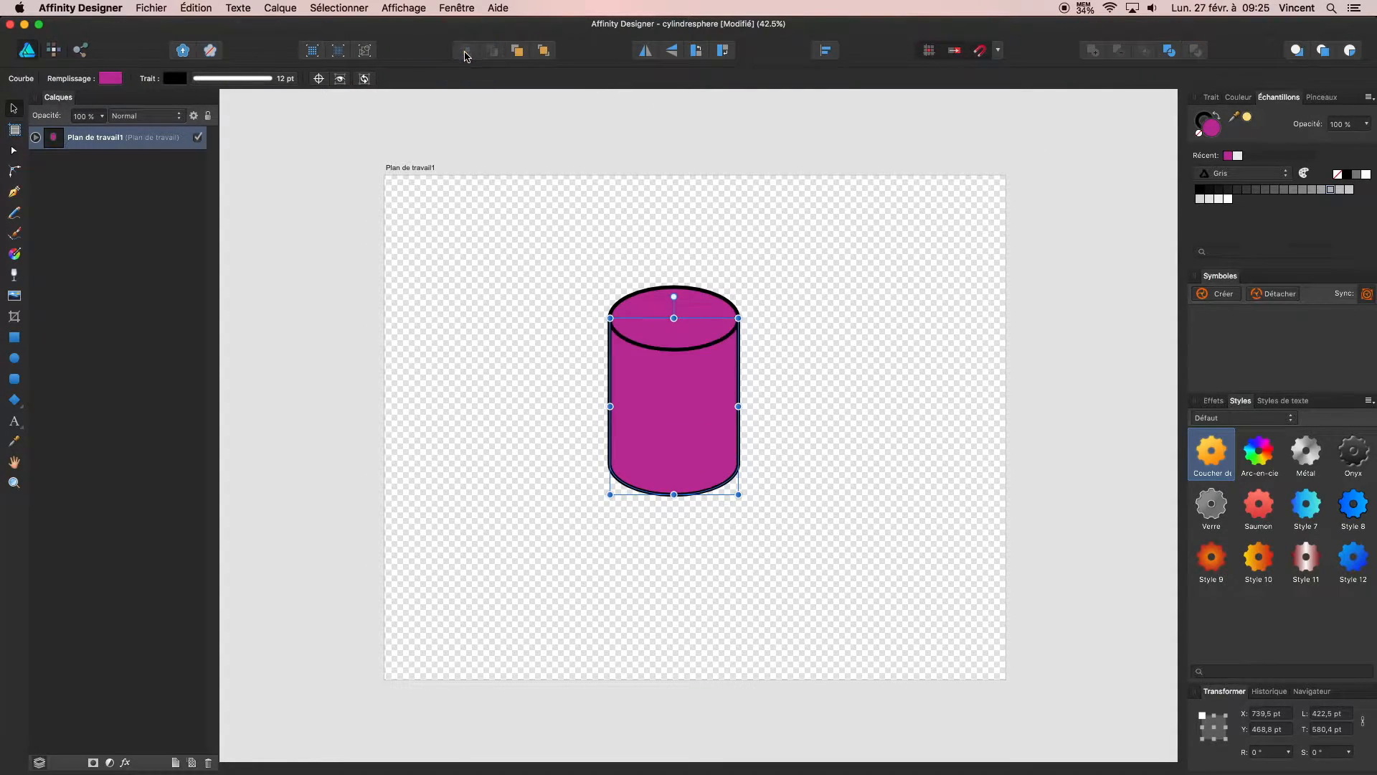
pyautogui.click(847, 235)
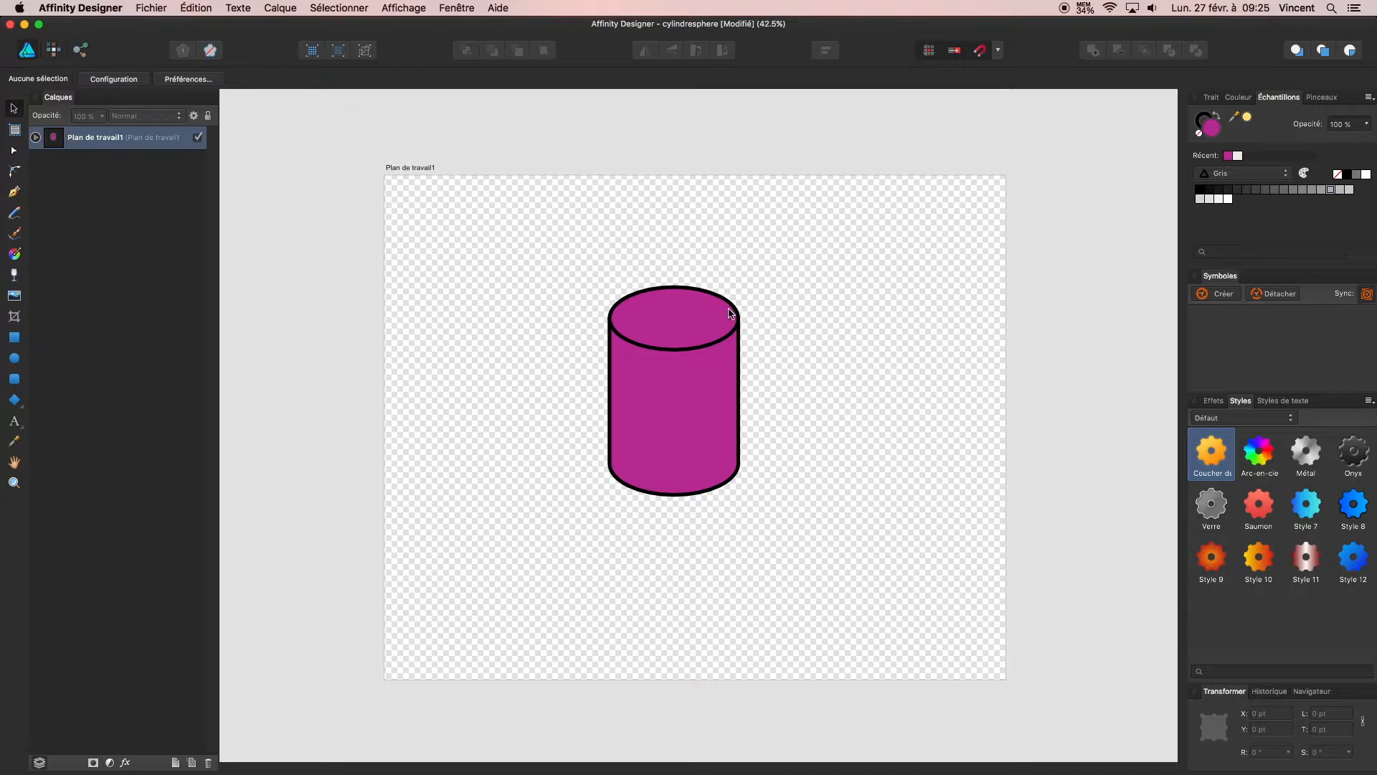
# - Apply a linear gradient fill to the cylinder body and insert a middle stop at 50%
pyautogui.click(672, 430)
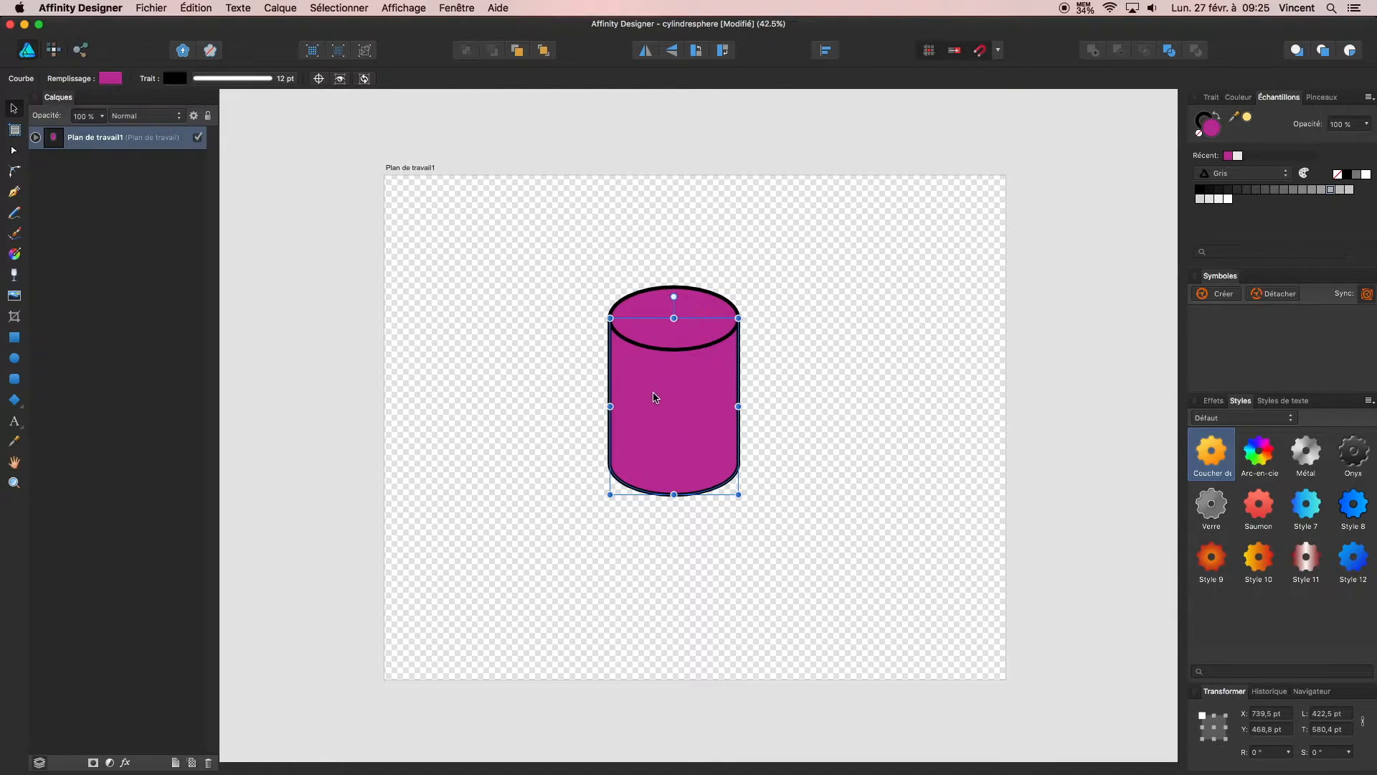
pyautogui.click(111, 78)
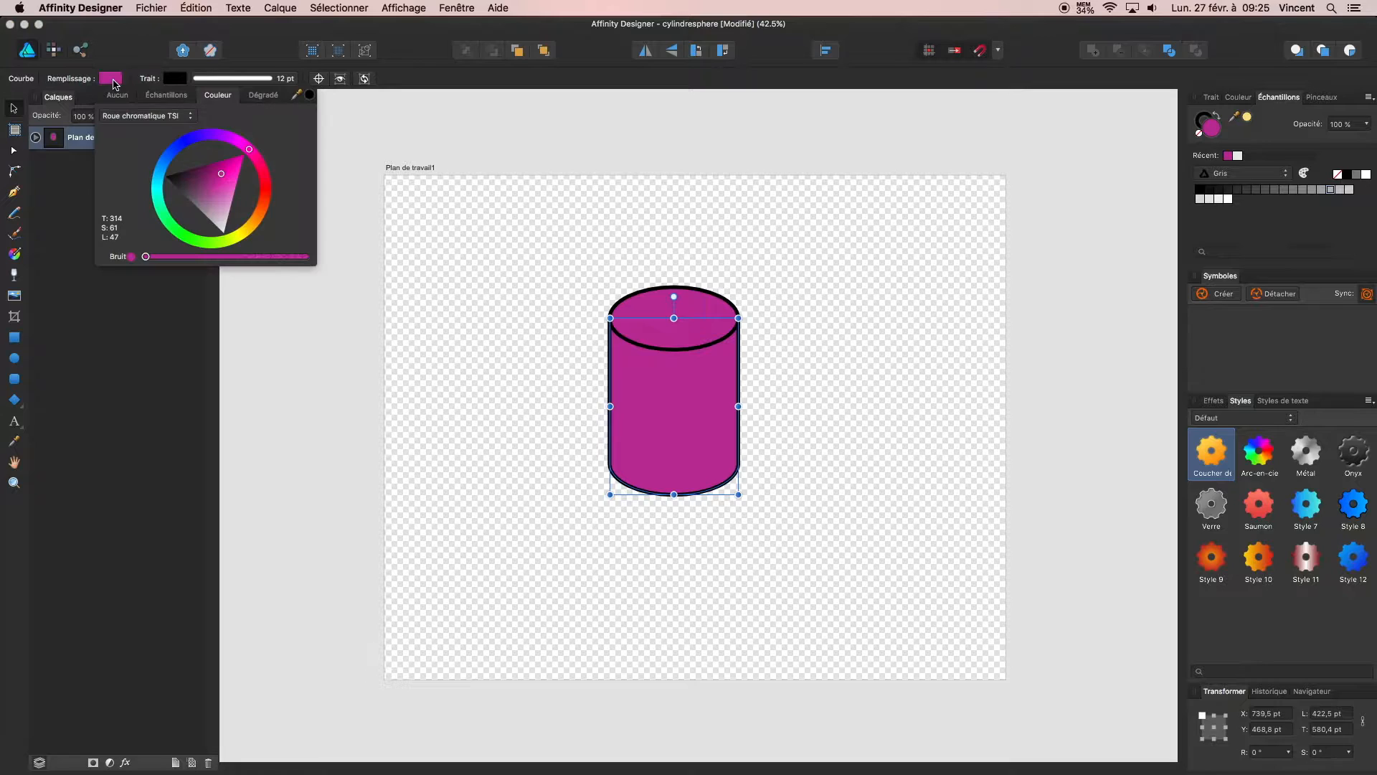
pyautogui.click(255, 96)
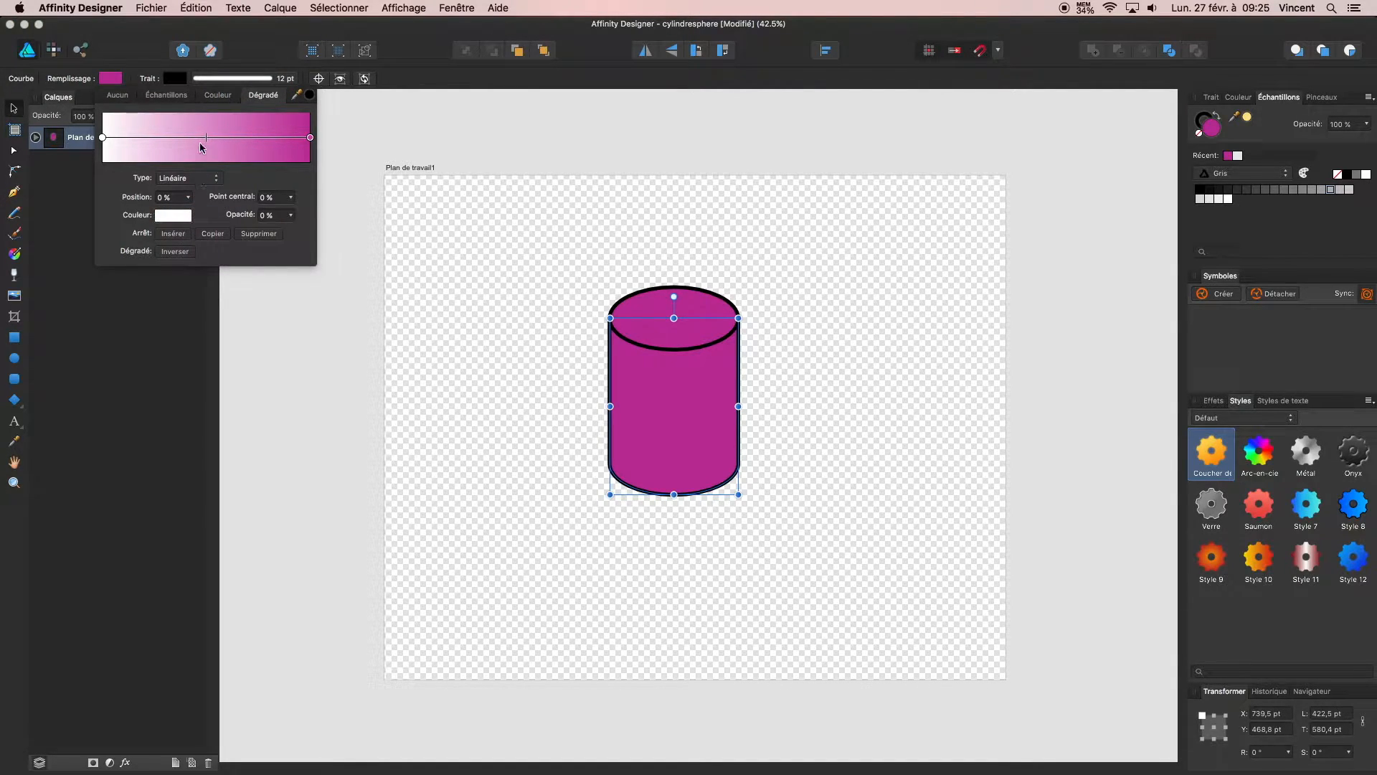
pyautogui.click(173, 234)
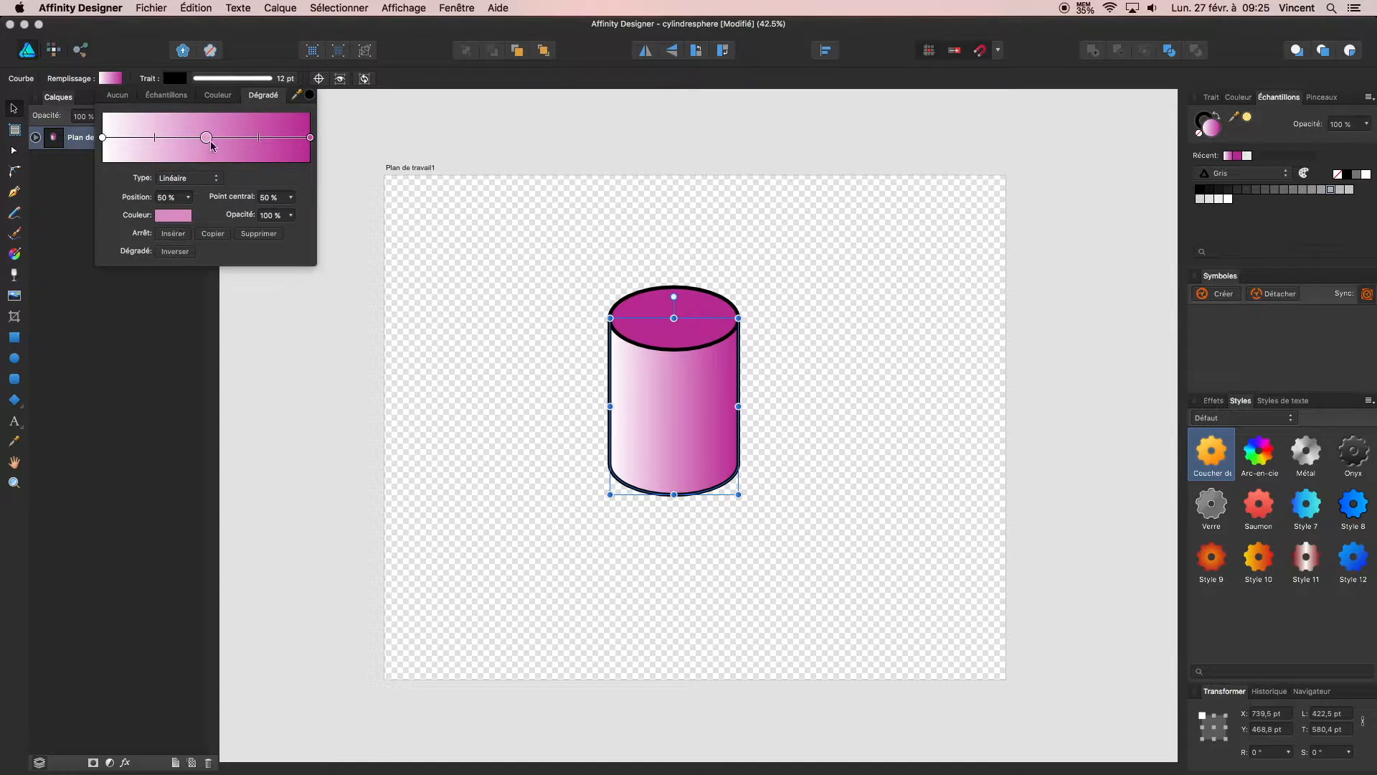
pyautogui.click(180, 216)
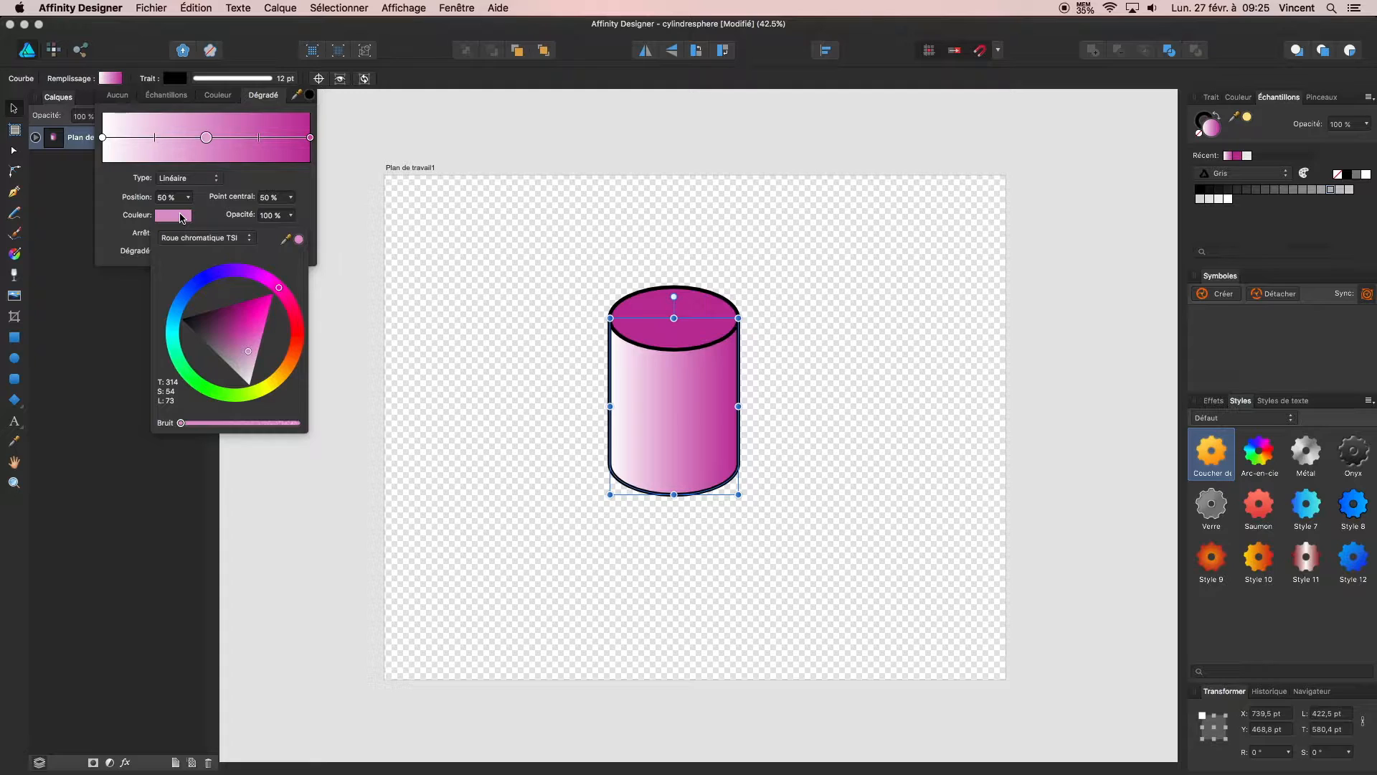
# - Recolor the body gradient's white start stop with the magenta sampled from the top ellipse, keeping magenta at the end stop
pyautogui.click(103, 138)
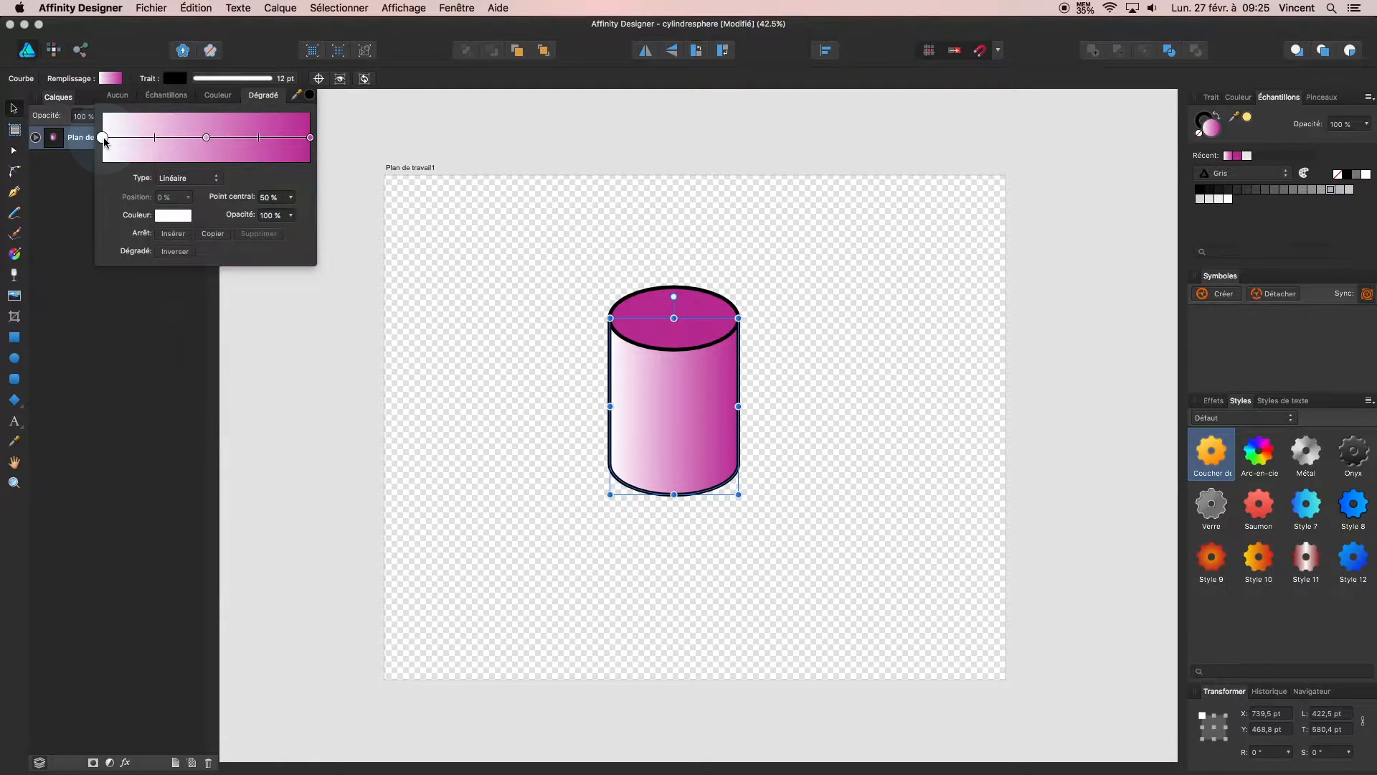
pyautogui.moveTo(296, 96); pyautogui.dragTo(654, 321)
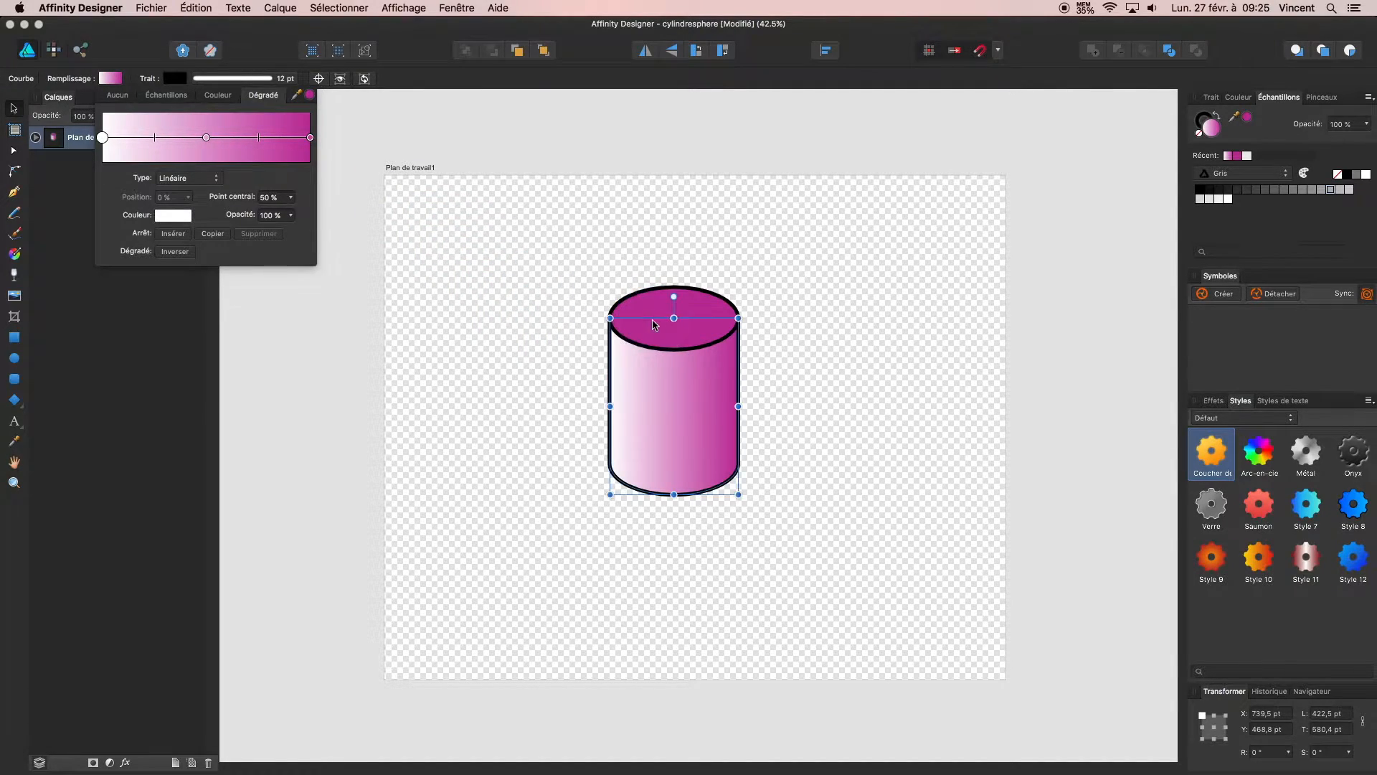
pyautogui.click(310, 95)
pyautogui.click(310, 137)
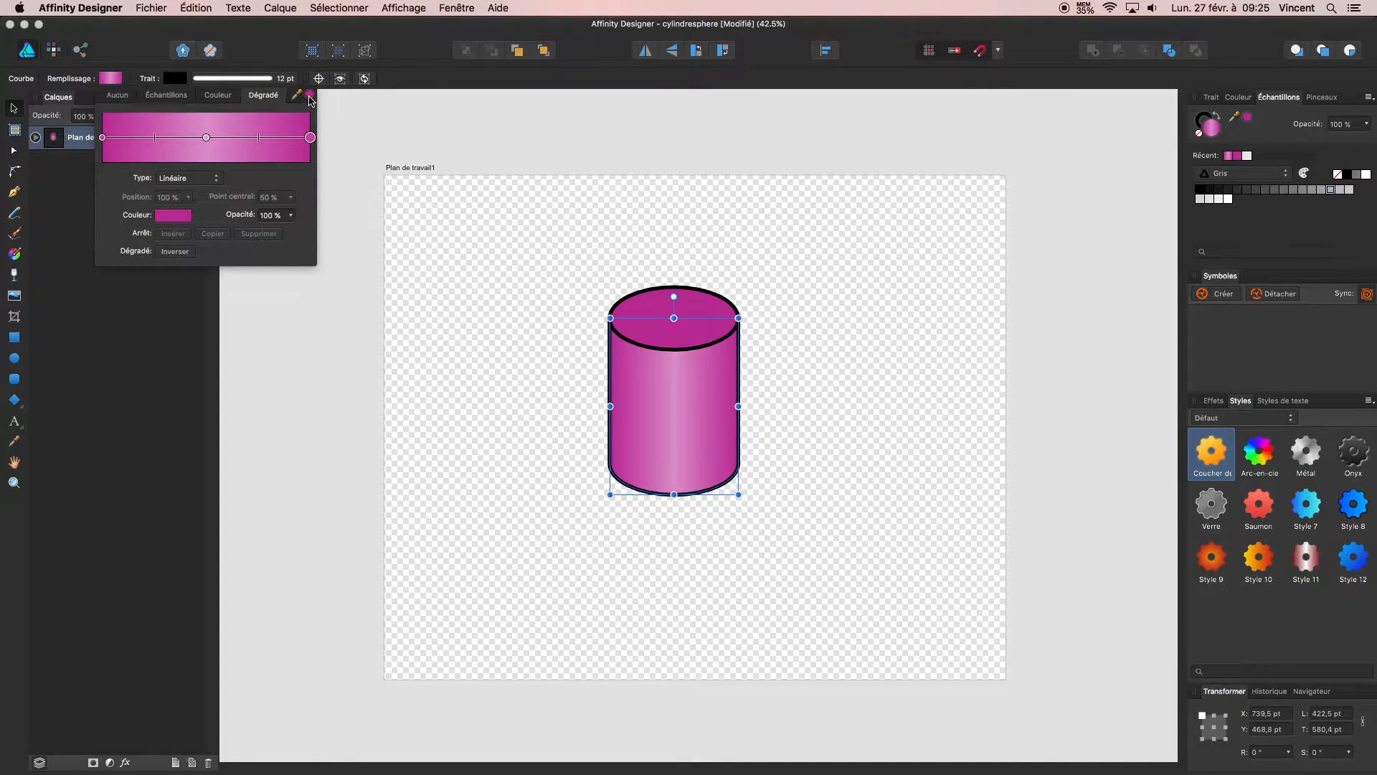
pyautogui.moveTo(309, 96); pyautogui.dragTo(679, 315)
# - Fill the cylinder's top ellipse with the recently used magenta gradient from the body
pyautogui.click(640, 305)
pyautogui.click(117, 80)
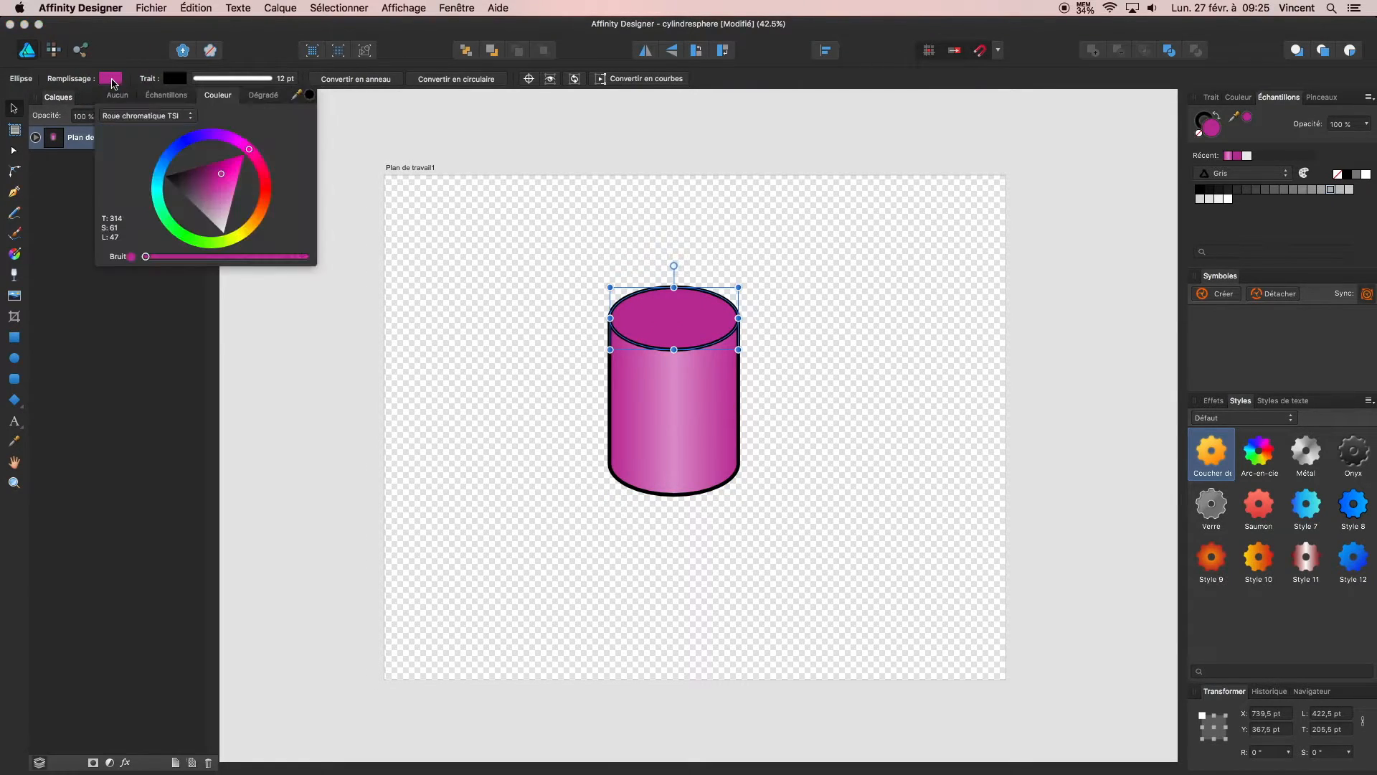
pyautogui.click(264, 98)
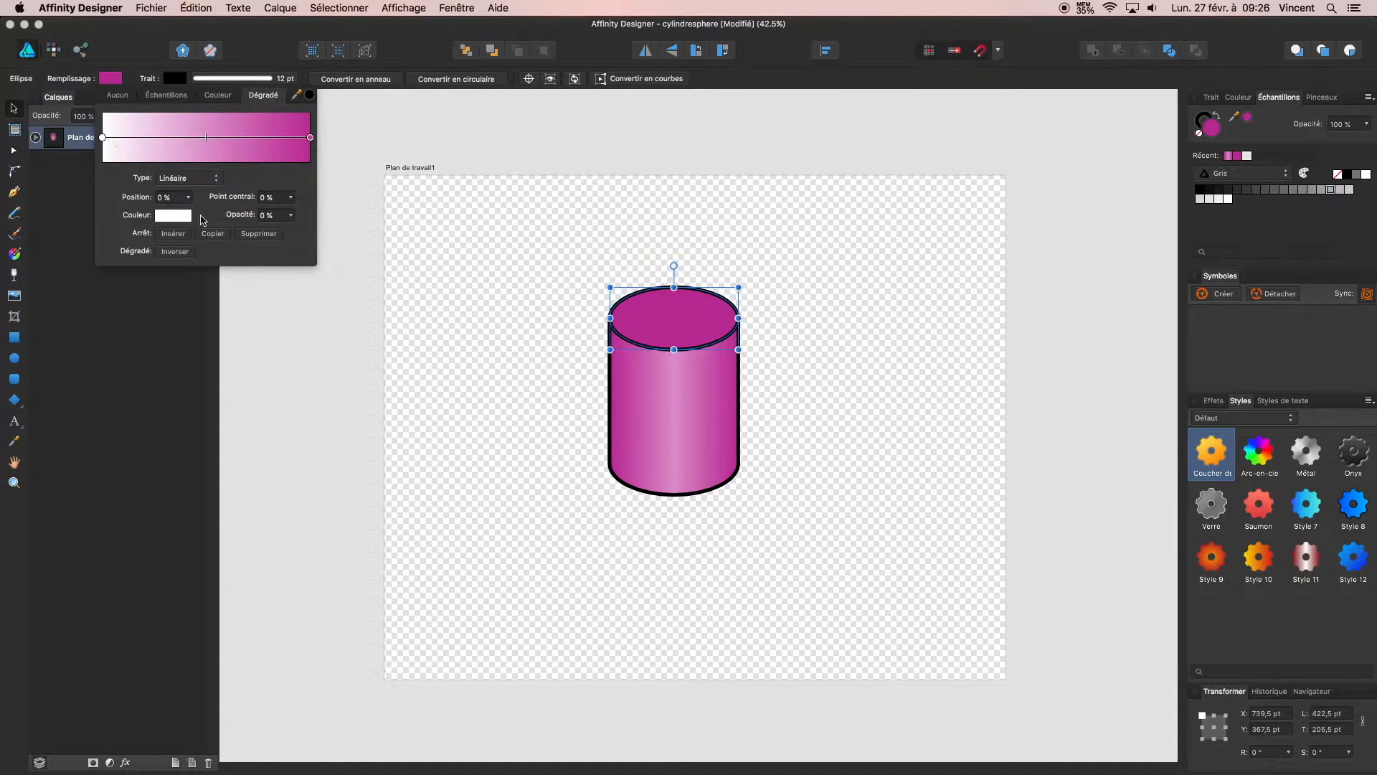
pyautogui.click(1228, 156)
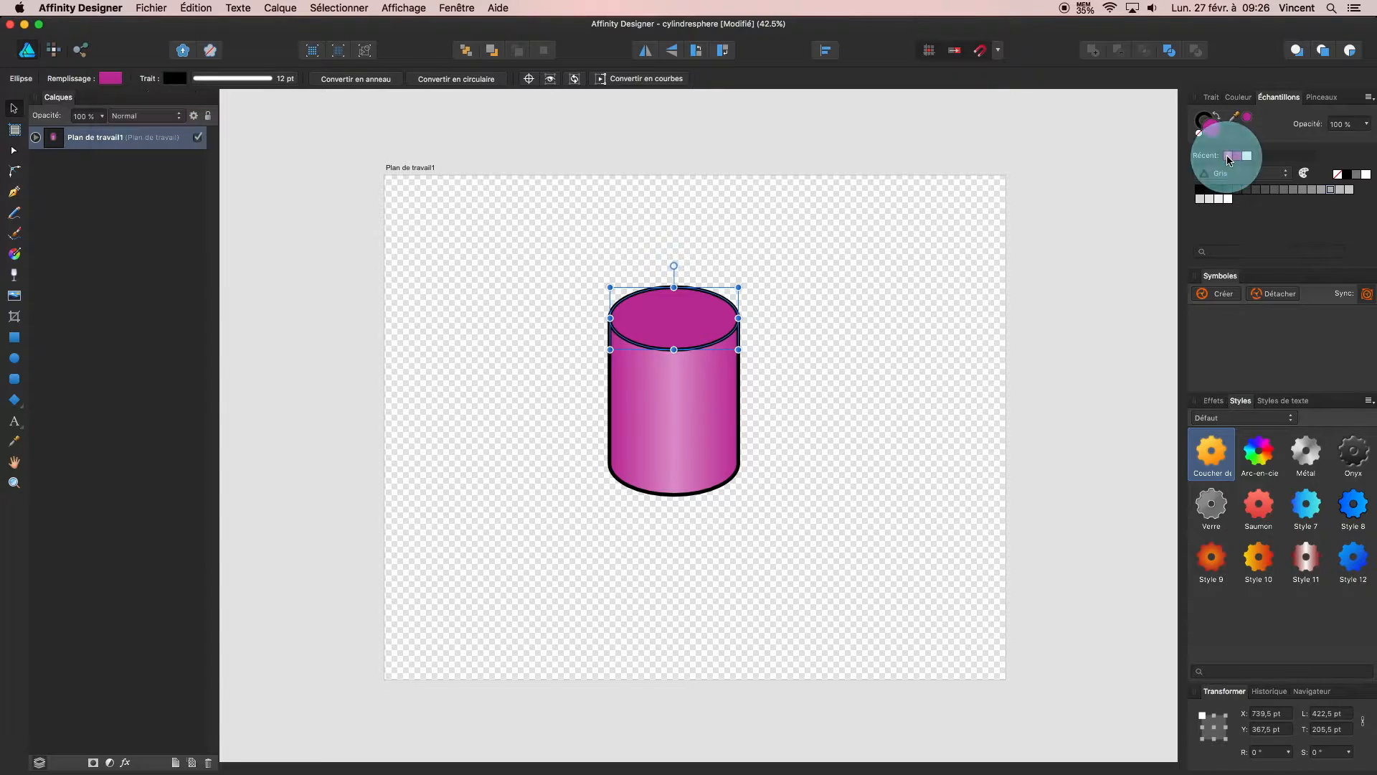
pyautogui.click(994, 343)
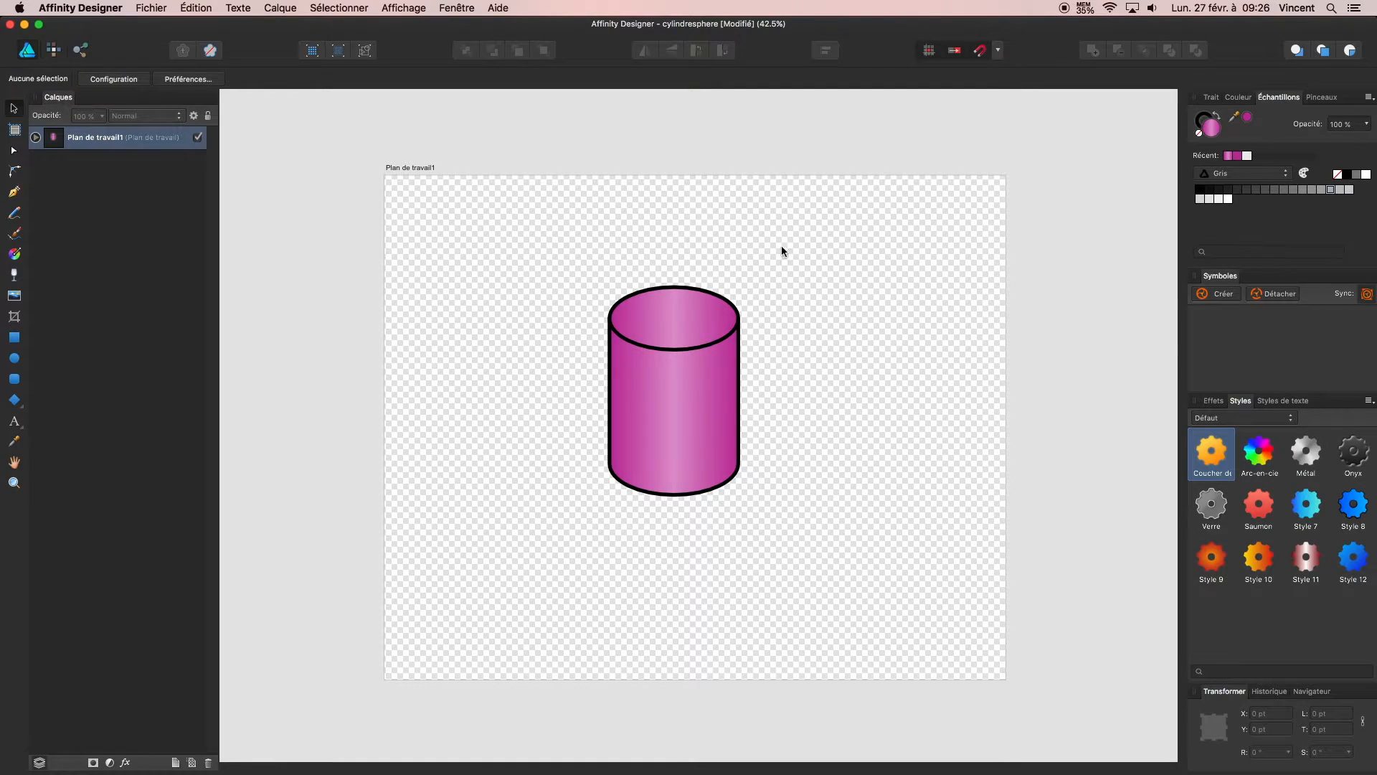
# - Reorient the top ellipse's gradient vertically, from its lower edge to its upper edge
pyautogui.click(696, 313)
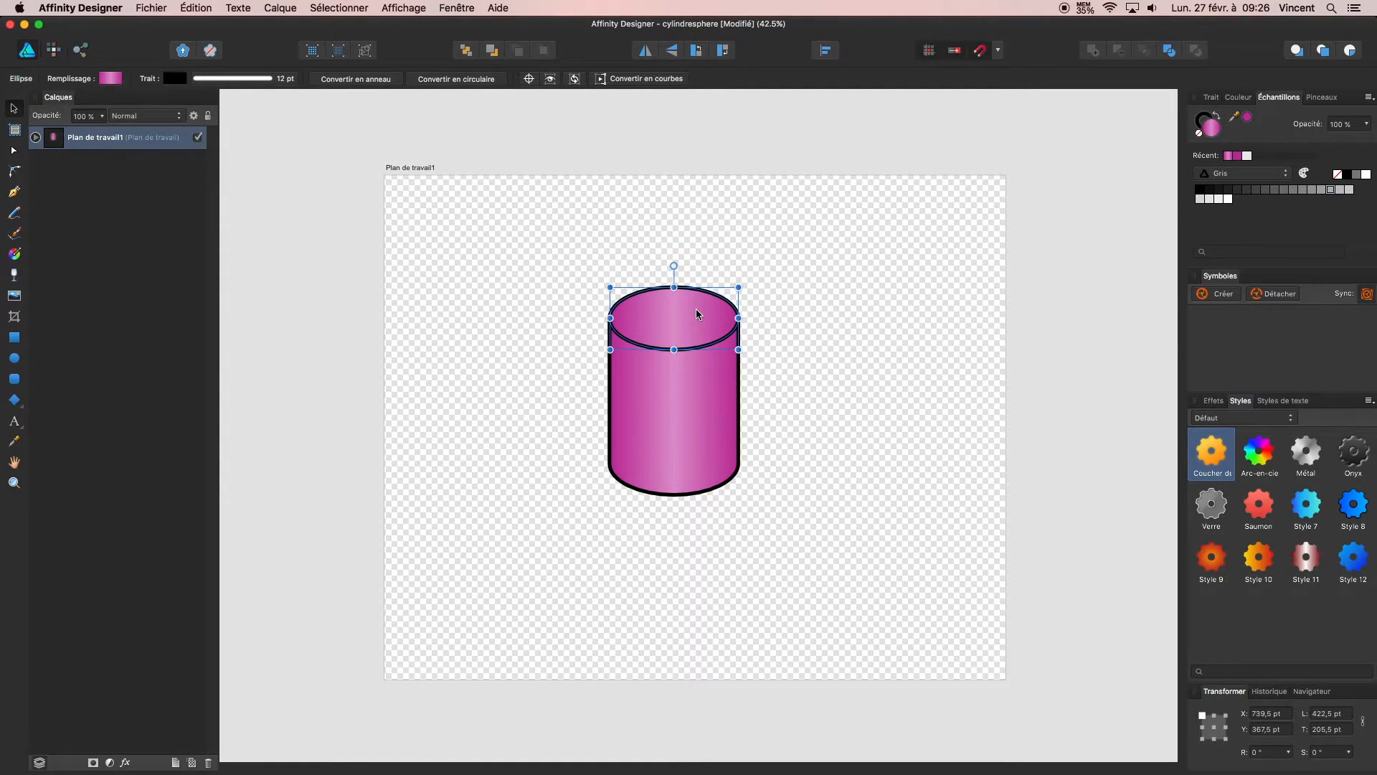
pyautogui.press('g')
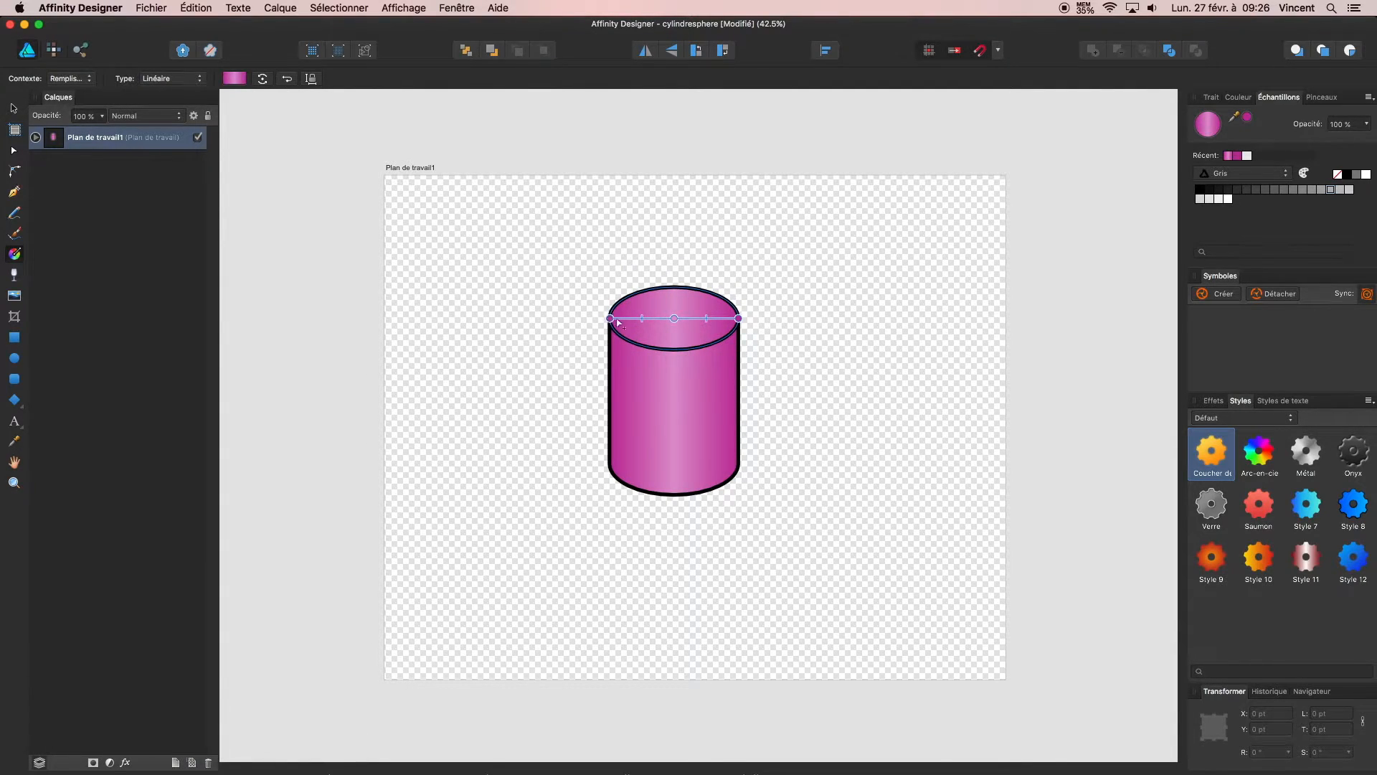
pyautogui.click(674, 318)
pyautogui.moveTo(738, 318); pyautogui.dragTo(696, 294)
pyautogui.moveTo(610, 318); pyautogui.dragTo(675, 345)
pyautogui.moveTo(696, 294)
pyautogui.mouseDown()
pyautogui.moveTo(664, 291)
pyautogui.moveTo(675, 287)
pyautogui.mouseUp()
# - Delete the middle stop of the top ellipse's gradient and tilt the gradient line slightly
pyautogui.click(674, 318)
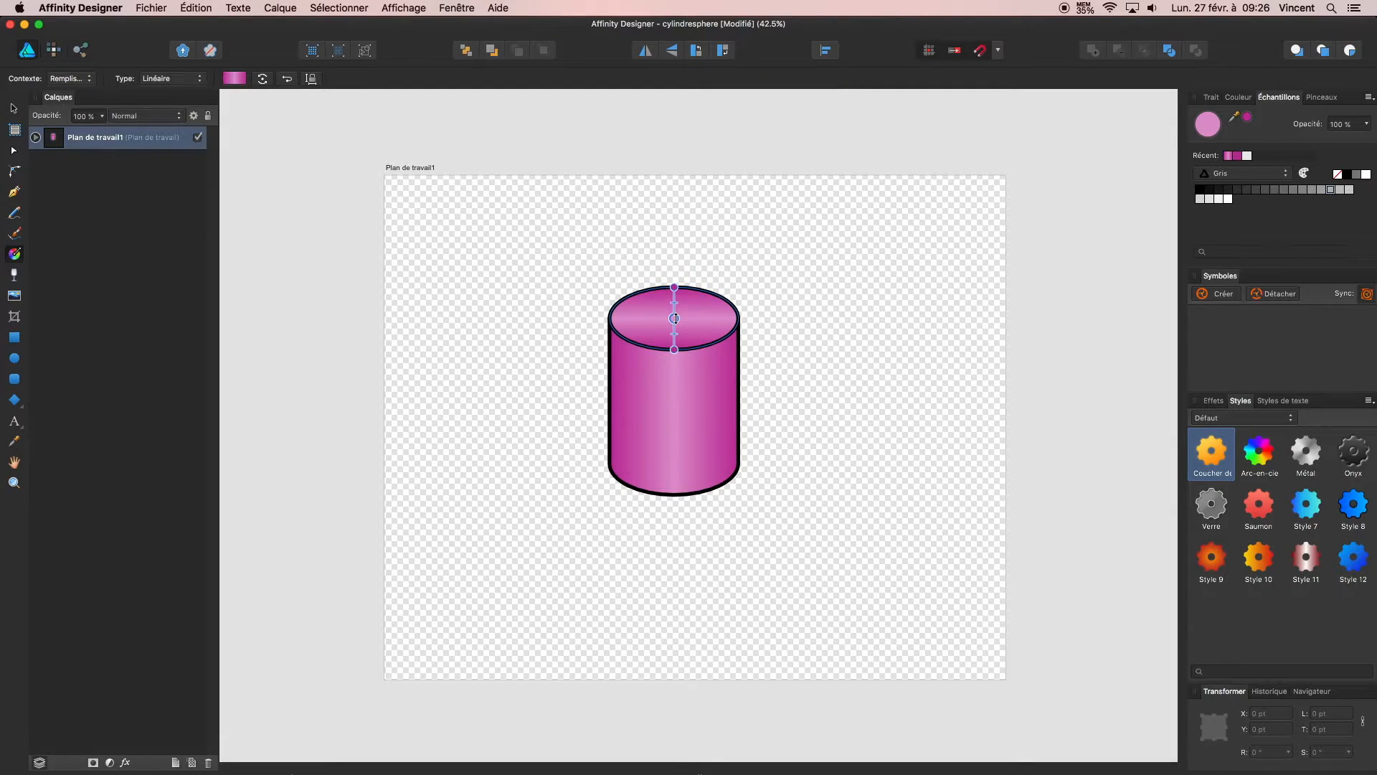
pyautogui.press('Delete')
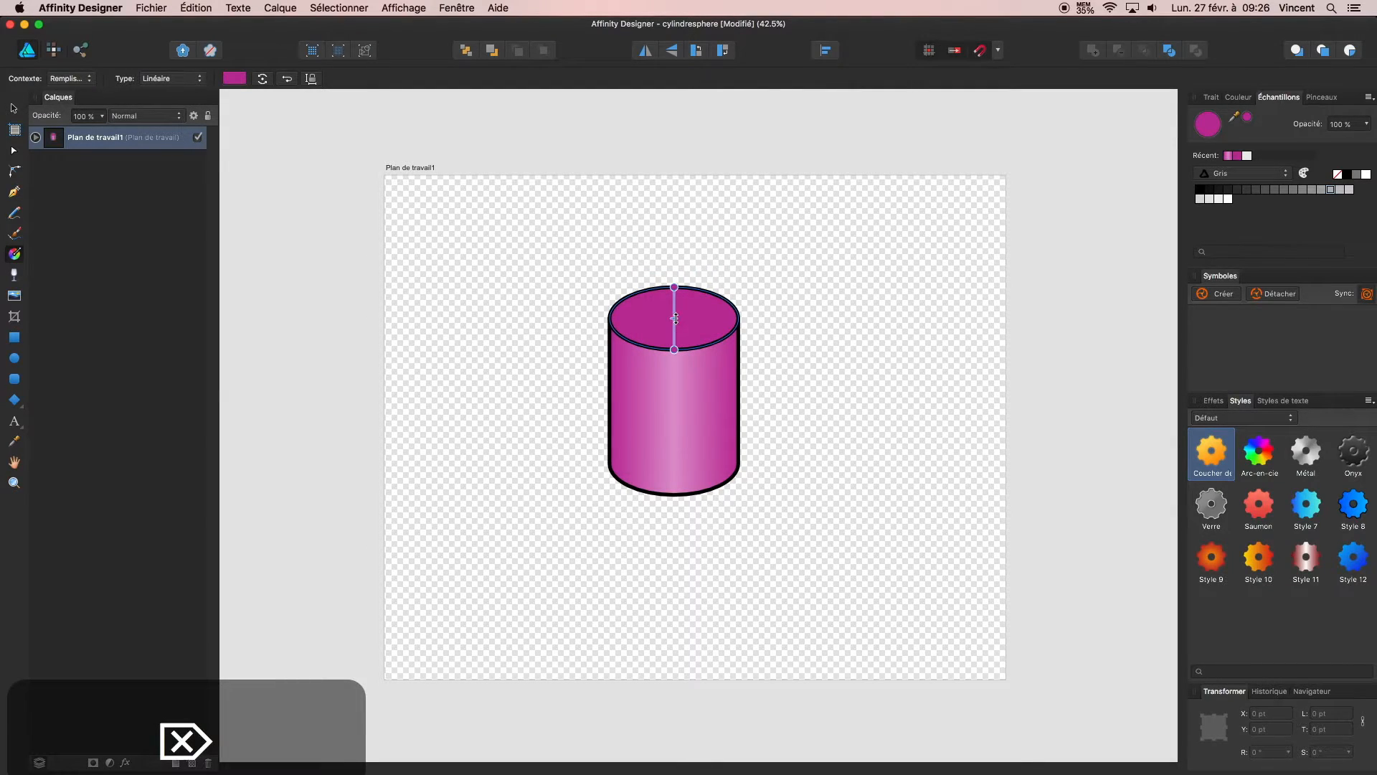
pyautogui.moveTo(674, 287); pyautogui.dragTo(664, 286)
pyautogui.moveTo(675, 348)
pyautogui.mouseDown()
pyautogui.moveTo(681, 338)
pyautogui.moveTo(683, 348)
pyautogui.mouseUp()
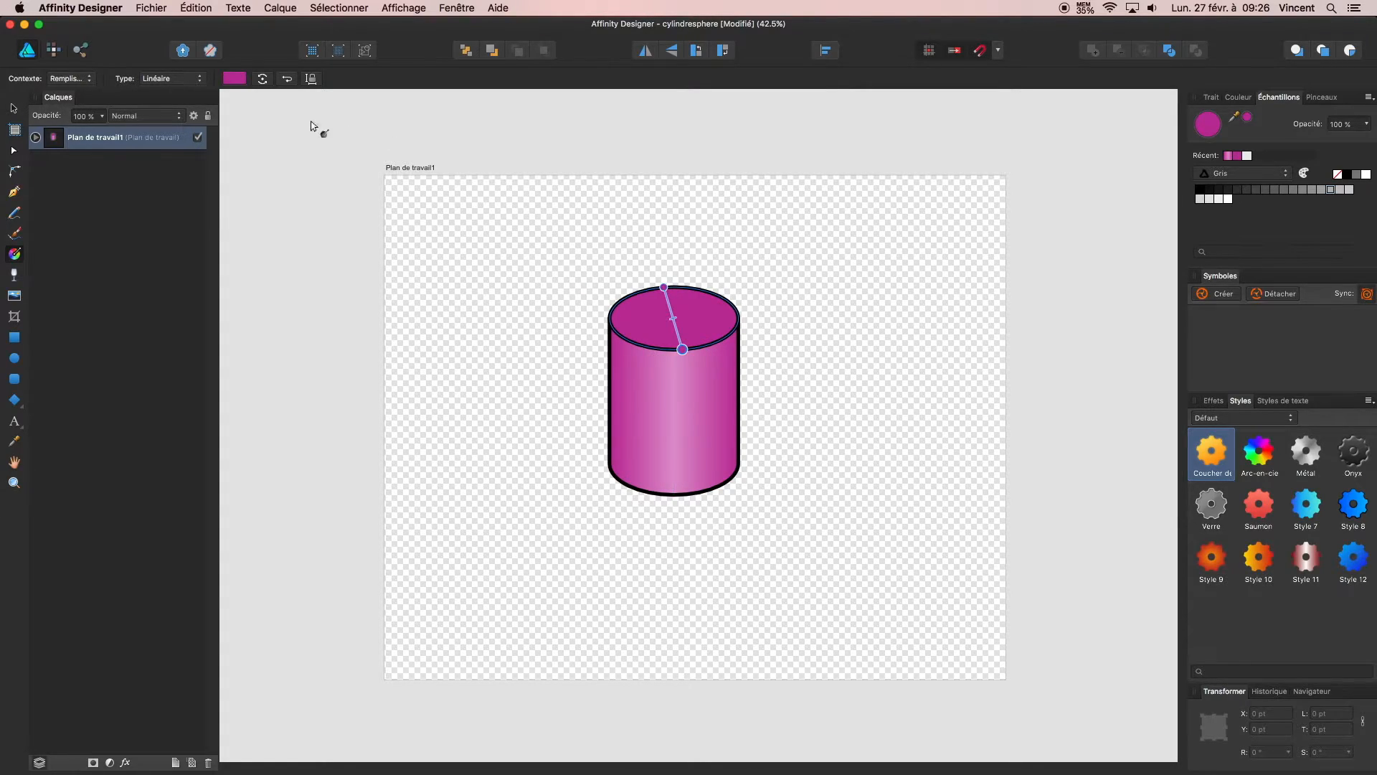
# - Set the end stop of the top ellipse's gradient to light pink, hue 314, saturation 100 and lightness 83
pyautogui.click(161, 77)
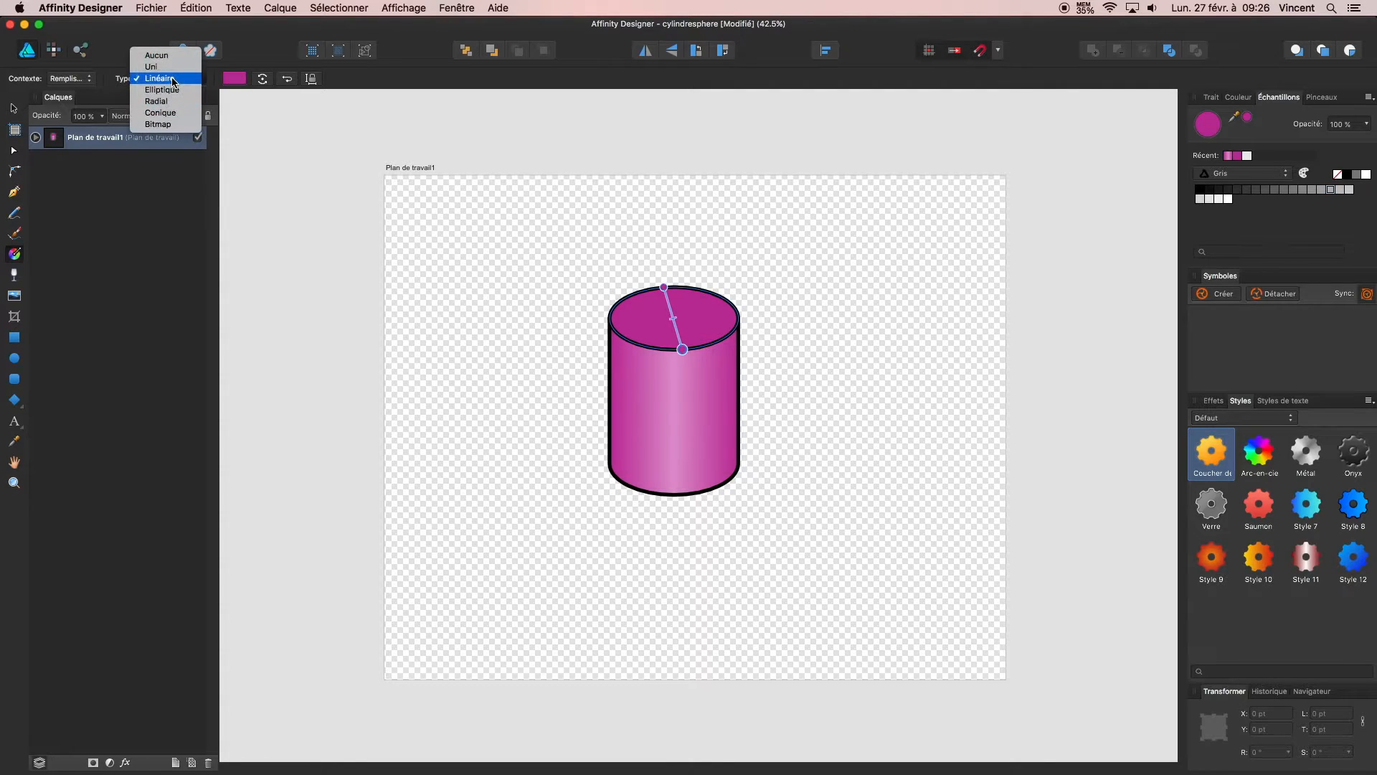
pyautogui.click(235, 84)
pyautogui.click(235, 79)
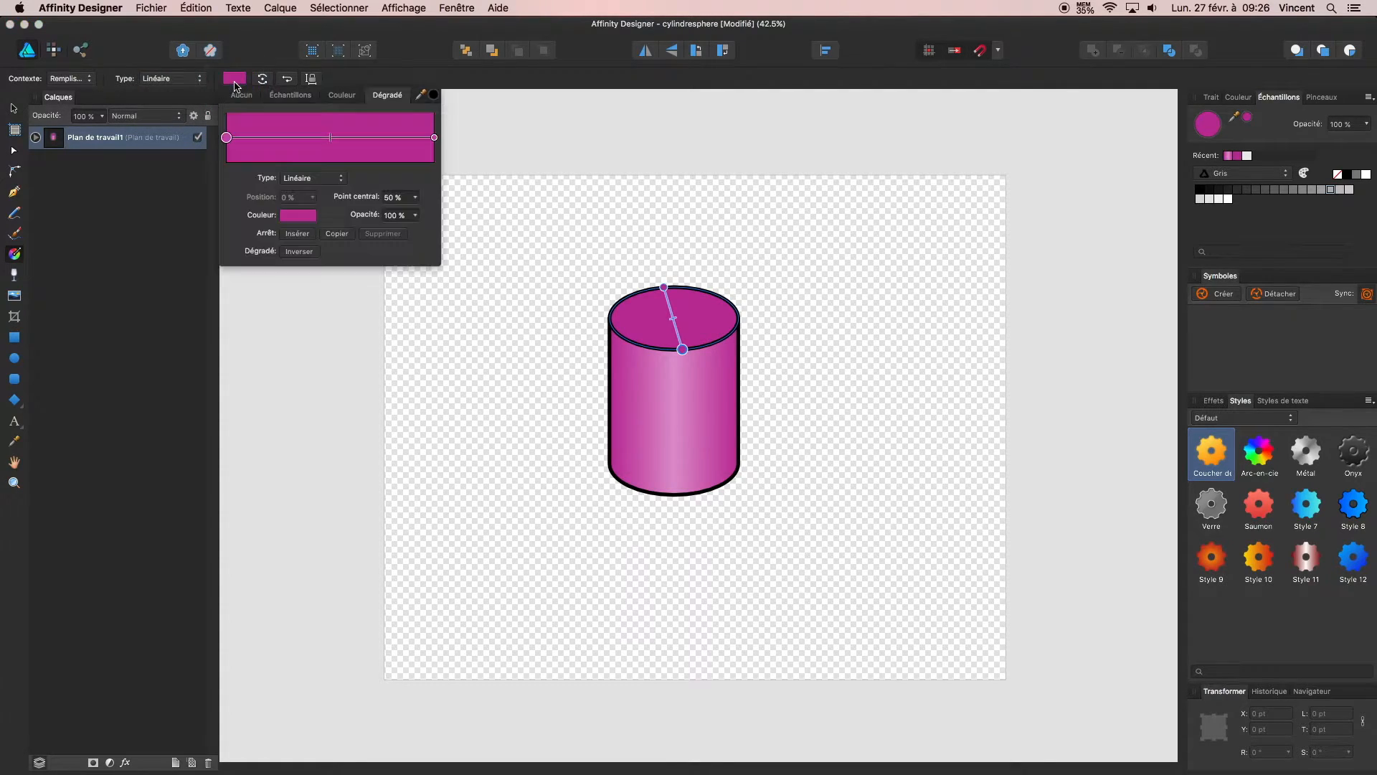
pyautogui.click(434, 137)
pyautogui.click(299, 216)
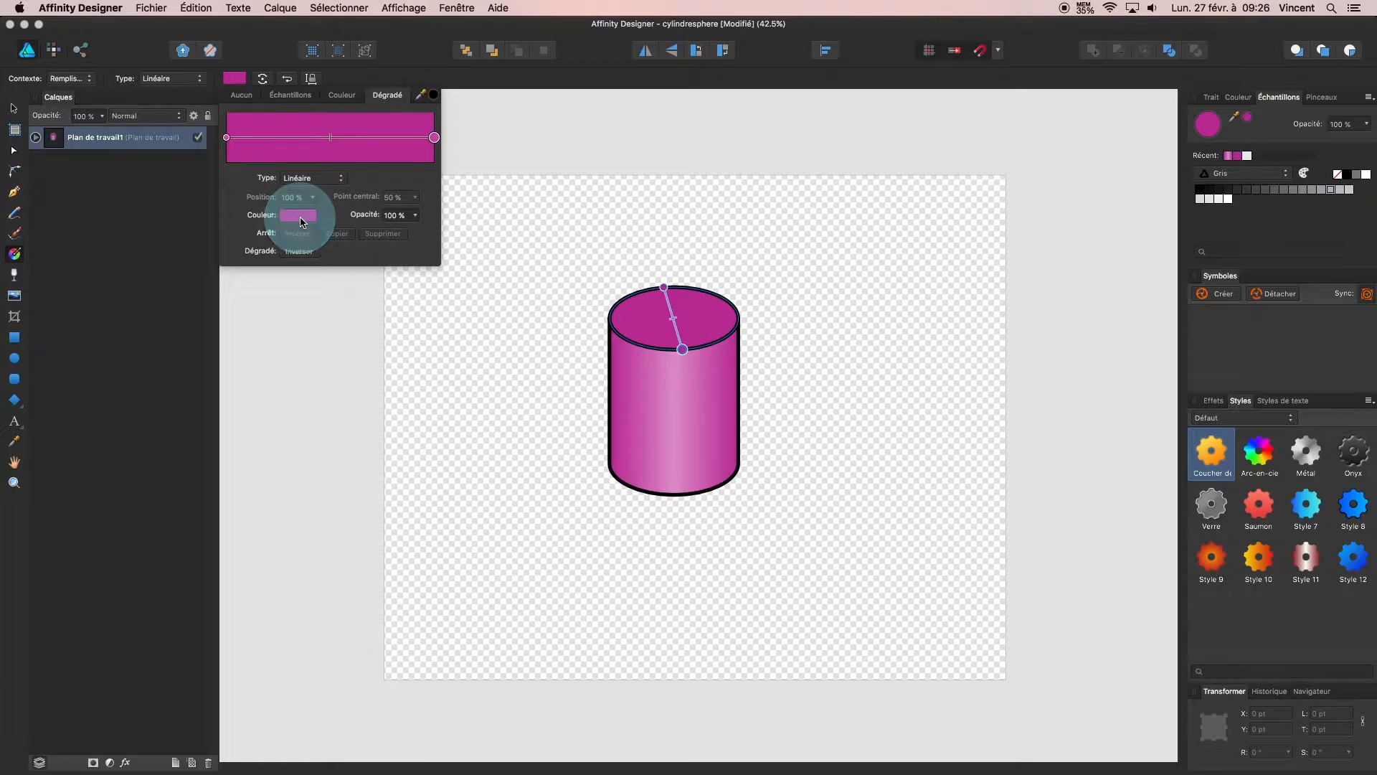
pyautogui.moveTo(369, 324); pyautogui.dragTo(381, 355)
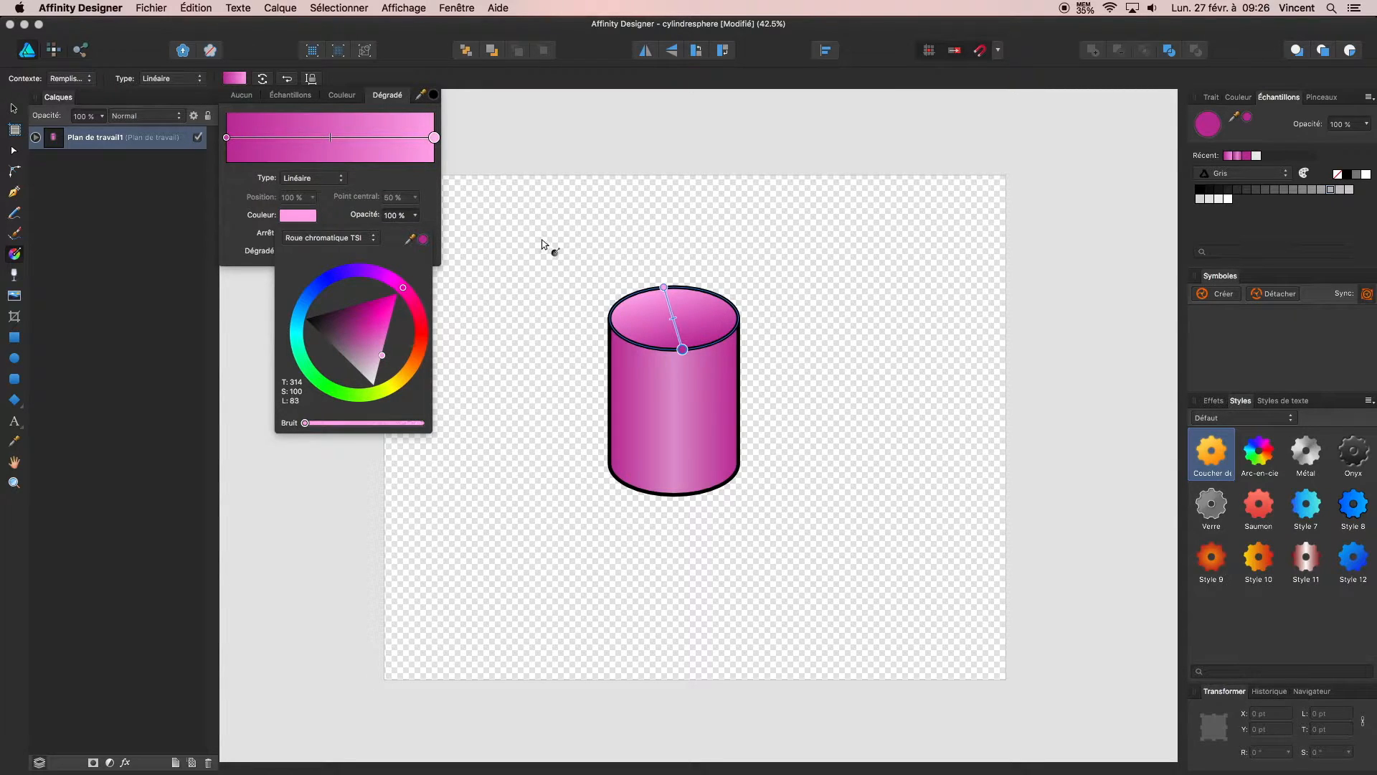
# - Pull the lower end of the top ellipse's gradient line slightly inward, making the line more vertical, and deselect the ellipse
pyautogui.moveTo(684, 349)
pyautogui.mouseDown()
pyautogui.moveTo(686, 296)
pyautogui.moveTo(662, 345)
pyautogui.moveTo(674, 345)
pyautogui.mouseUp()
pyautogui.moveTo(664, 286); pyautogui.dragTo(664, 288)
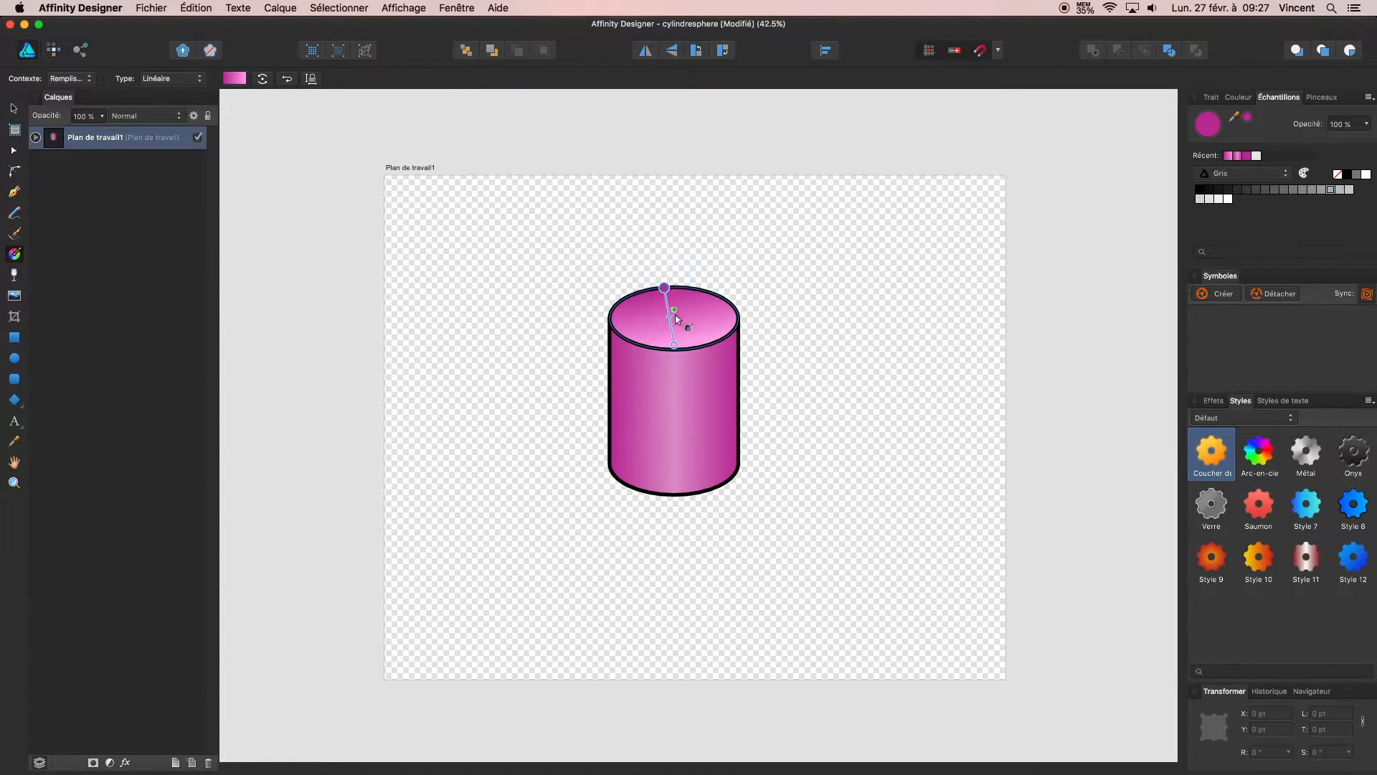
pyautogui.click(673, 346)
pyautogui.click(835, 351)
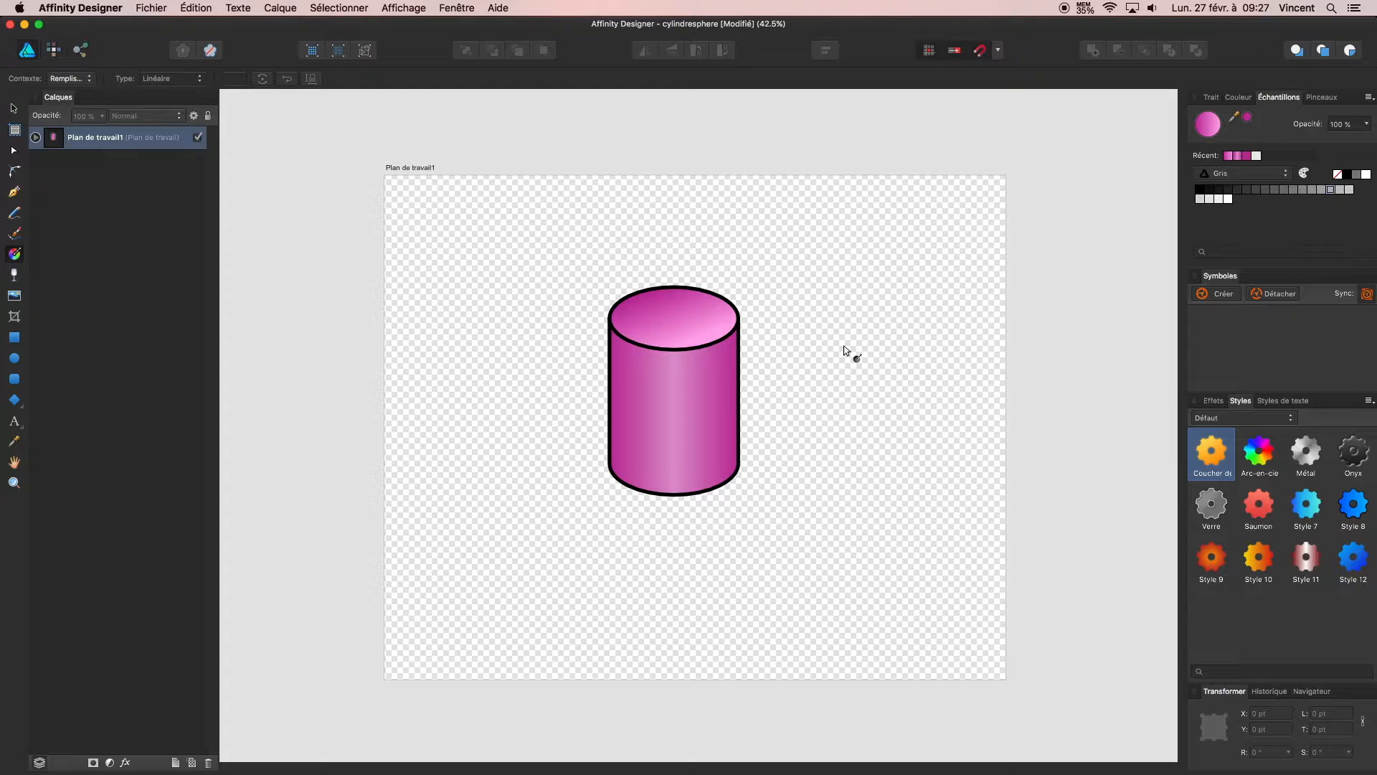
# - Select the cylinder's body and top ellipse together
pyautogui.click(12, 108)
pyautogui.moveTo(586, 237); pyautogui.dragTo(785, 539)
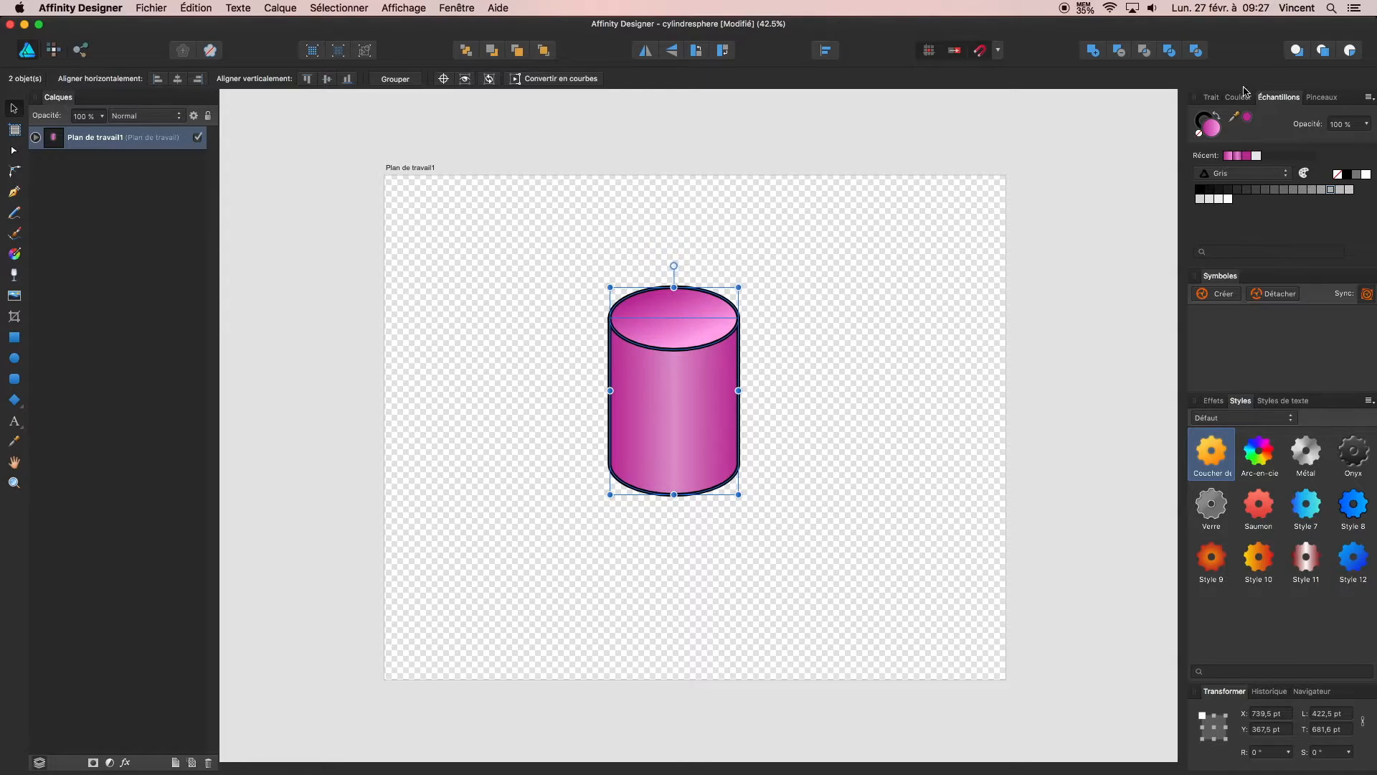
pyautogui.click(1217, 113)
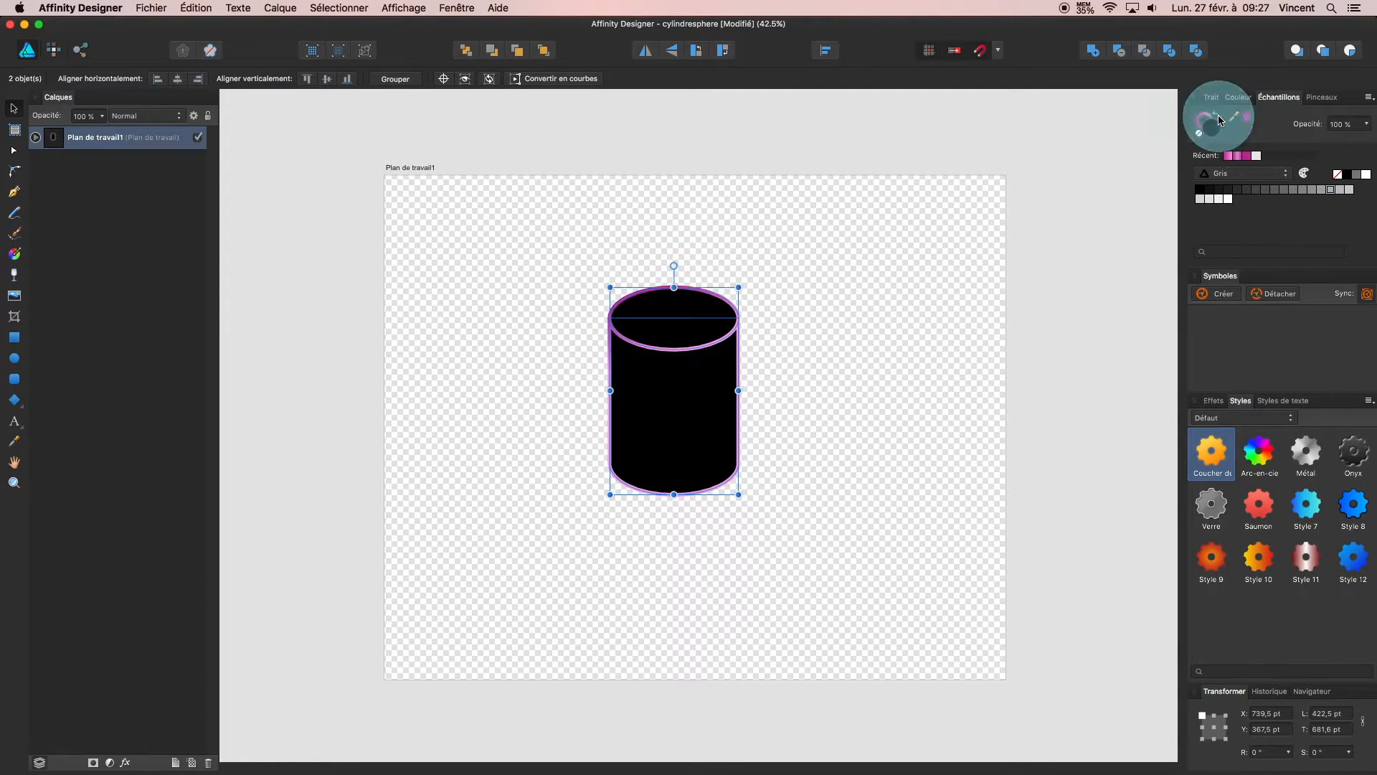
pyautogui.click(1218, 115)
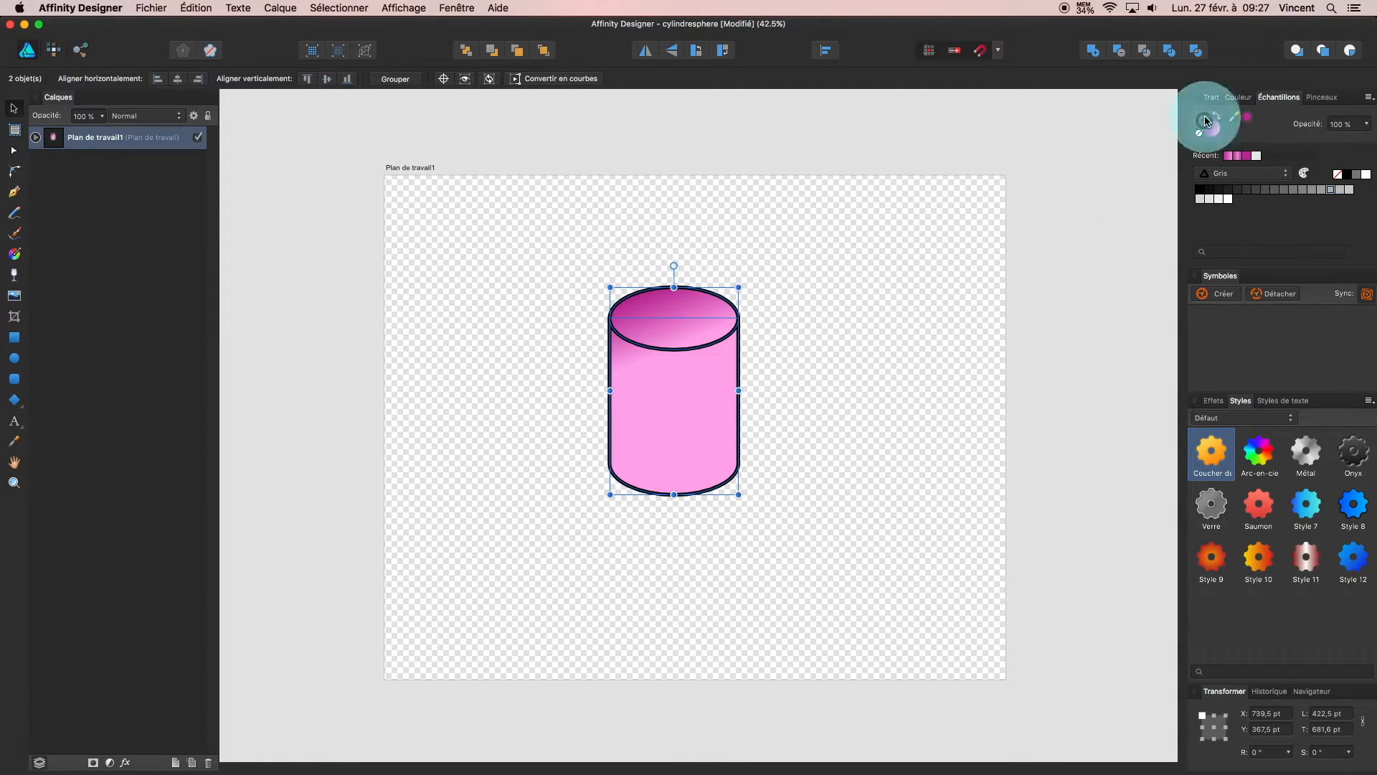
pyautogui.click(1203, 131)
pyautogui.click(995, 230)
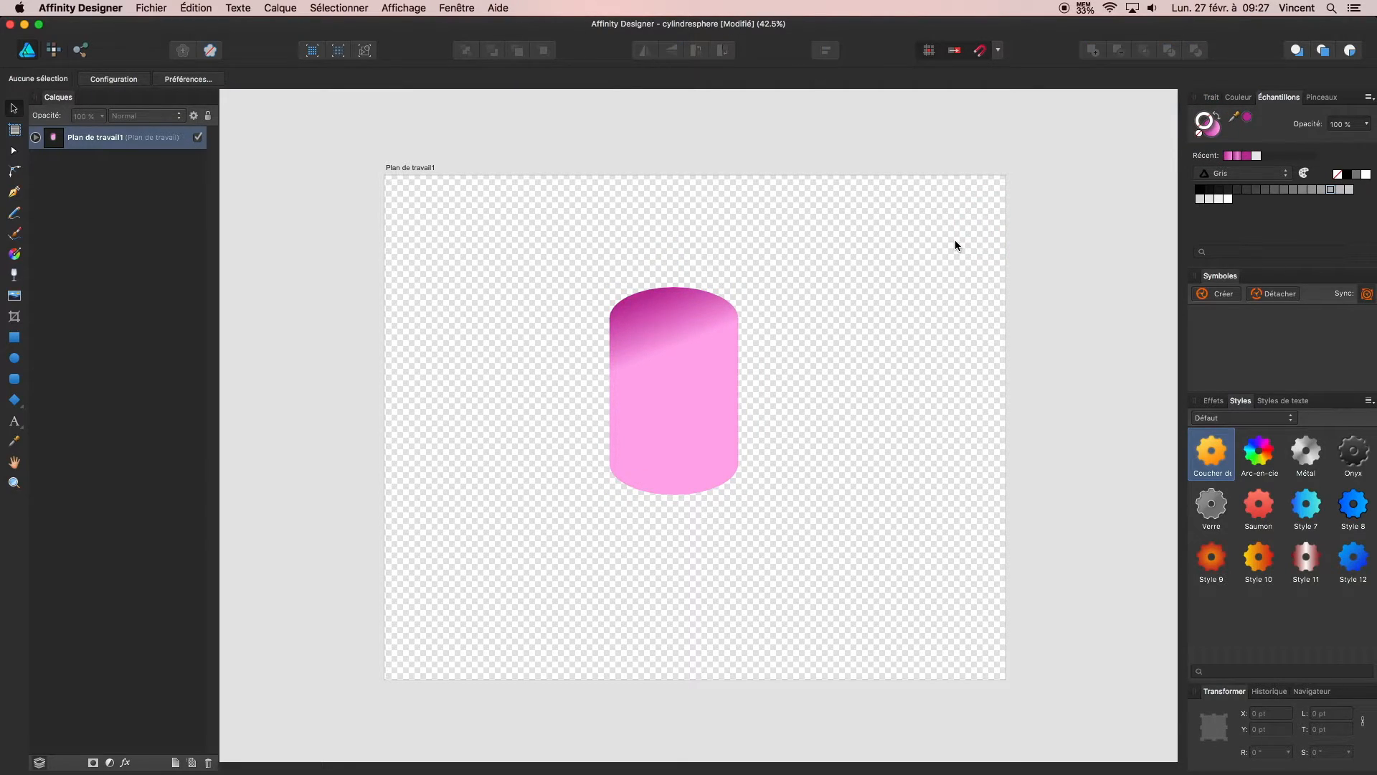
pyautogui.press('super+z')
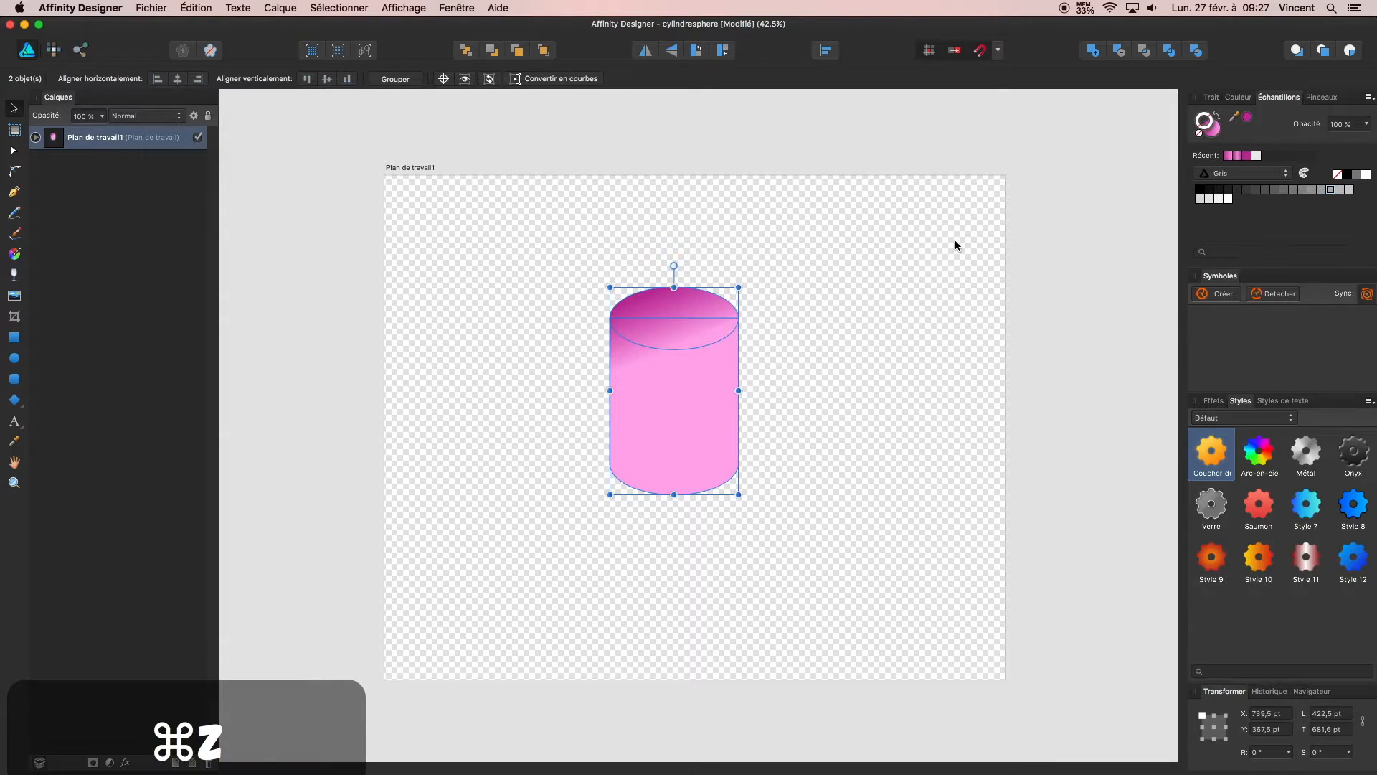
pyautogui.press('super+z')
pyautogui.press('super+z')
pyautogui.press('super+z')
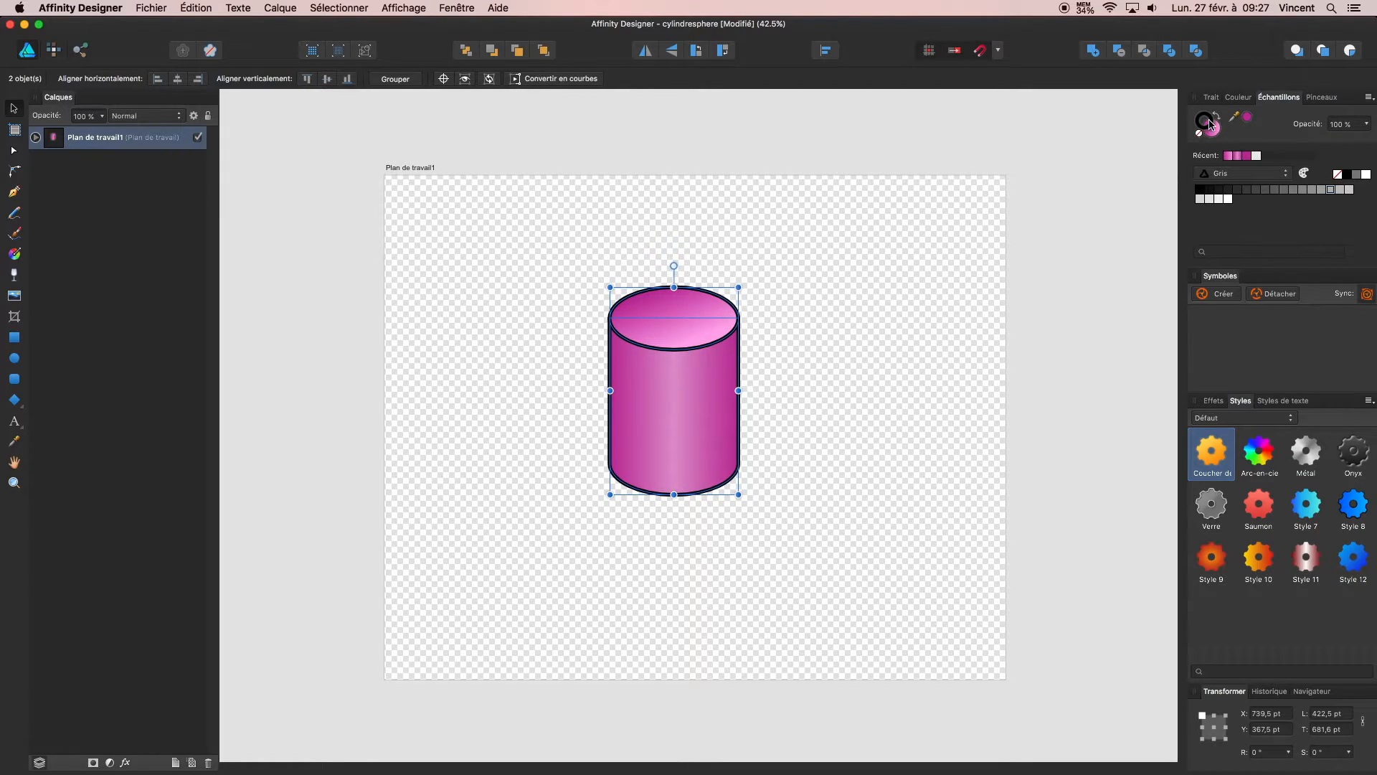
# - Remove the black outline from both selected cylinder shapes and clear the selection
pyautogui.click(1199, 134)
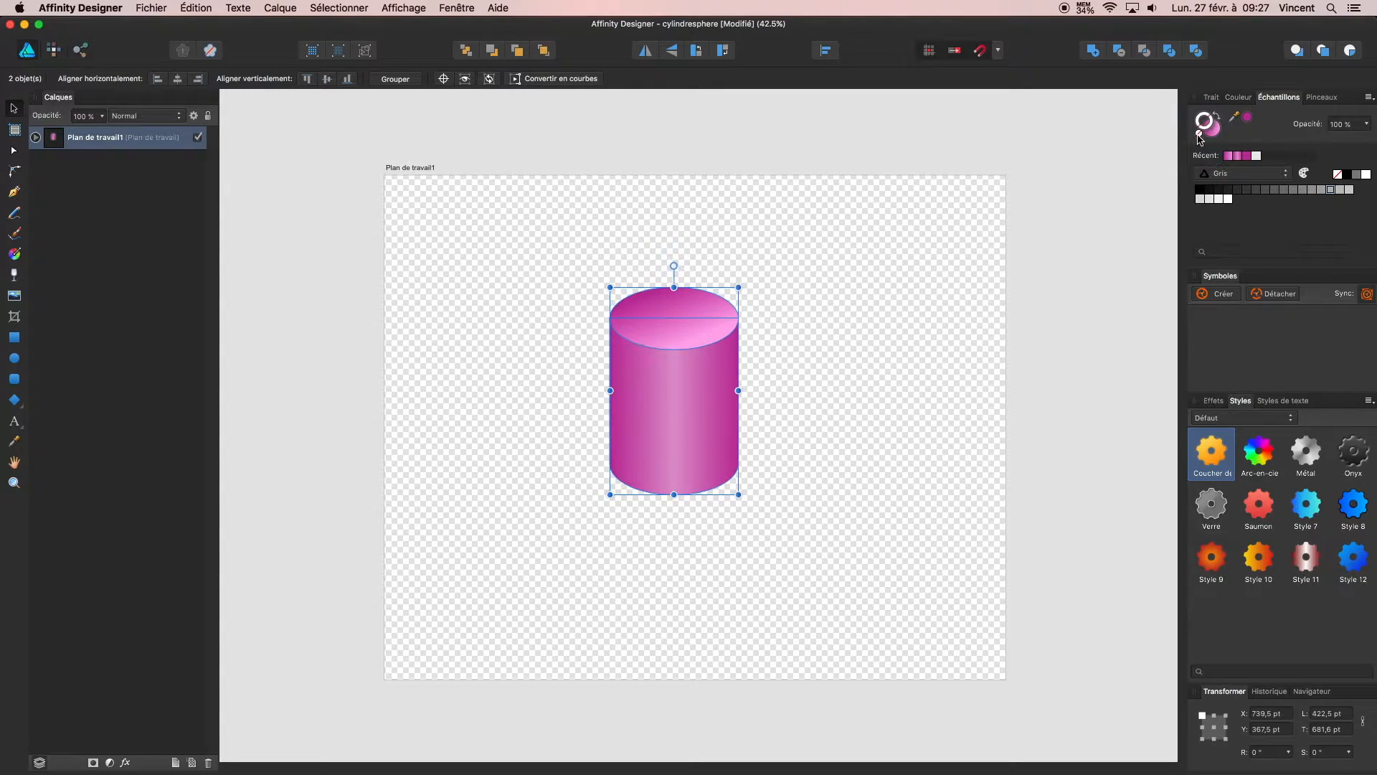
pyautogui.click(970, 242)
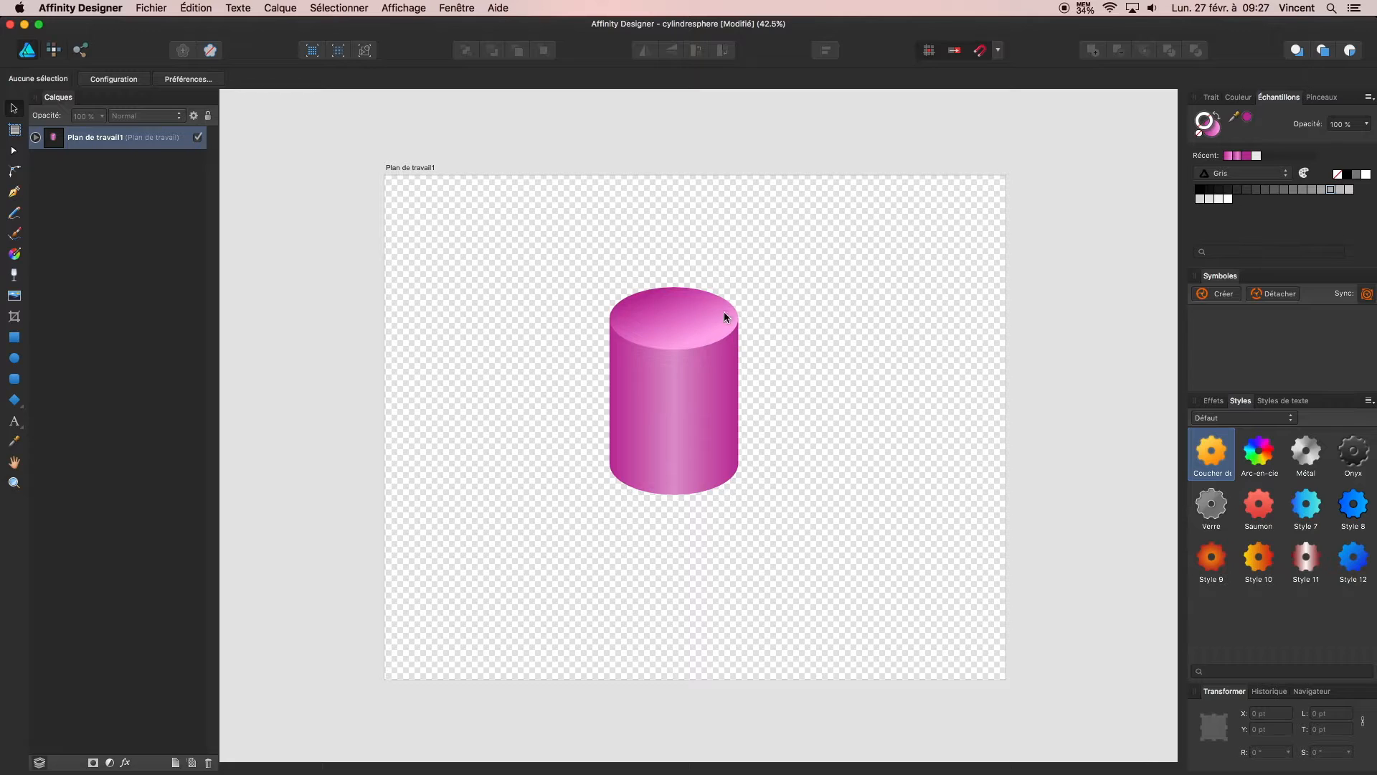
# - Group the cylinder's body and top ellipse, and move the group to the upper-left area of the artboard
pyautogui.moveTo(584, 263); pyautogui.dragTo(784, 554)
pyautogui.rightClick(682, 425)
pyautogui.click(711, 476)
pyautogui.moveTo(678, 408); pyautogui.dragTo(483, 329)
pyautogui.click(725, 508)
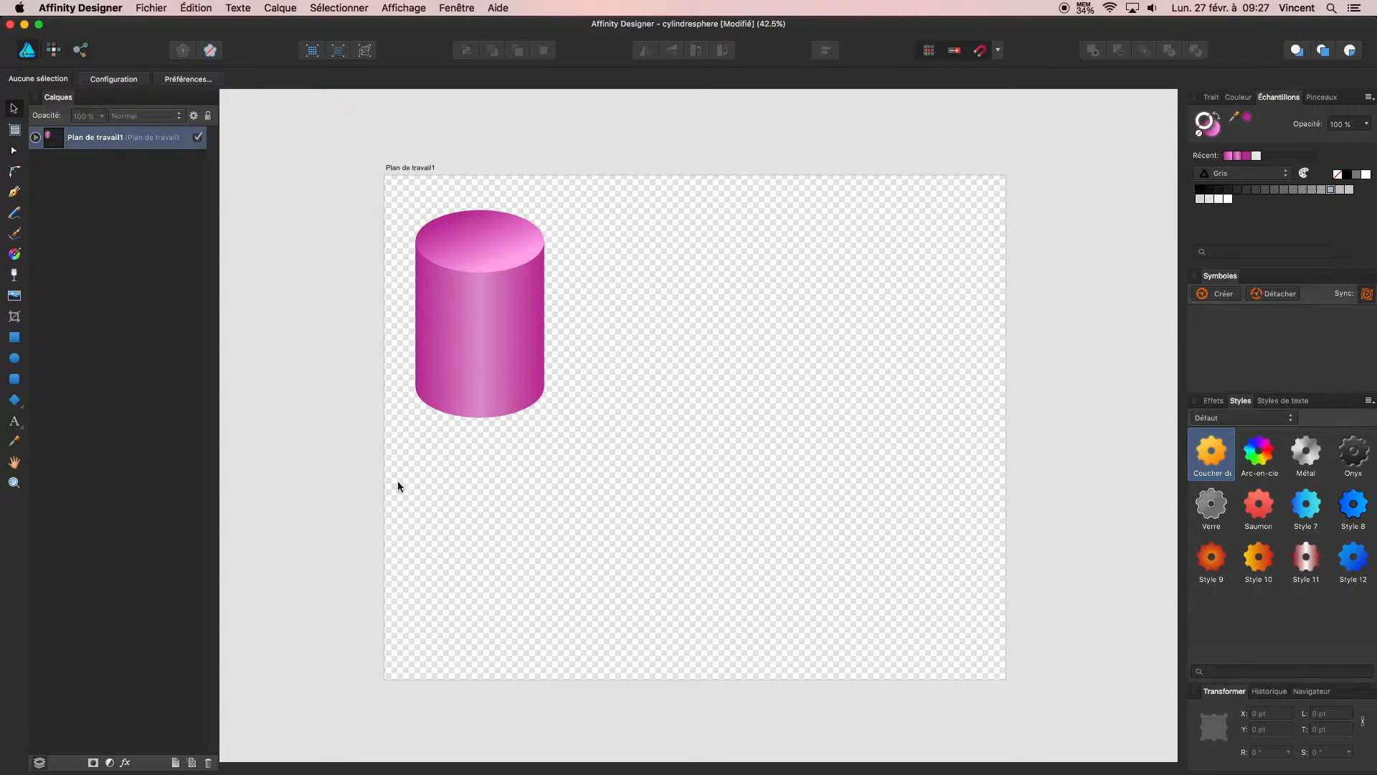
# - Draw a circle about 704 pt in diameter beside the cylinder and position it in the right half of the artboard
pyautogui.click(15, 358)
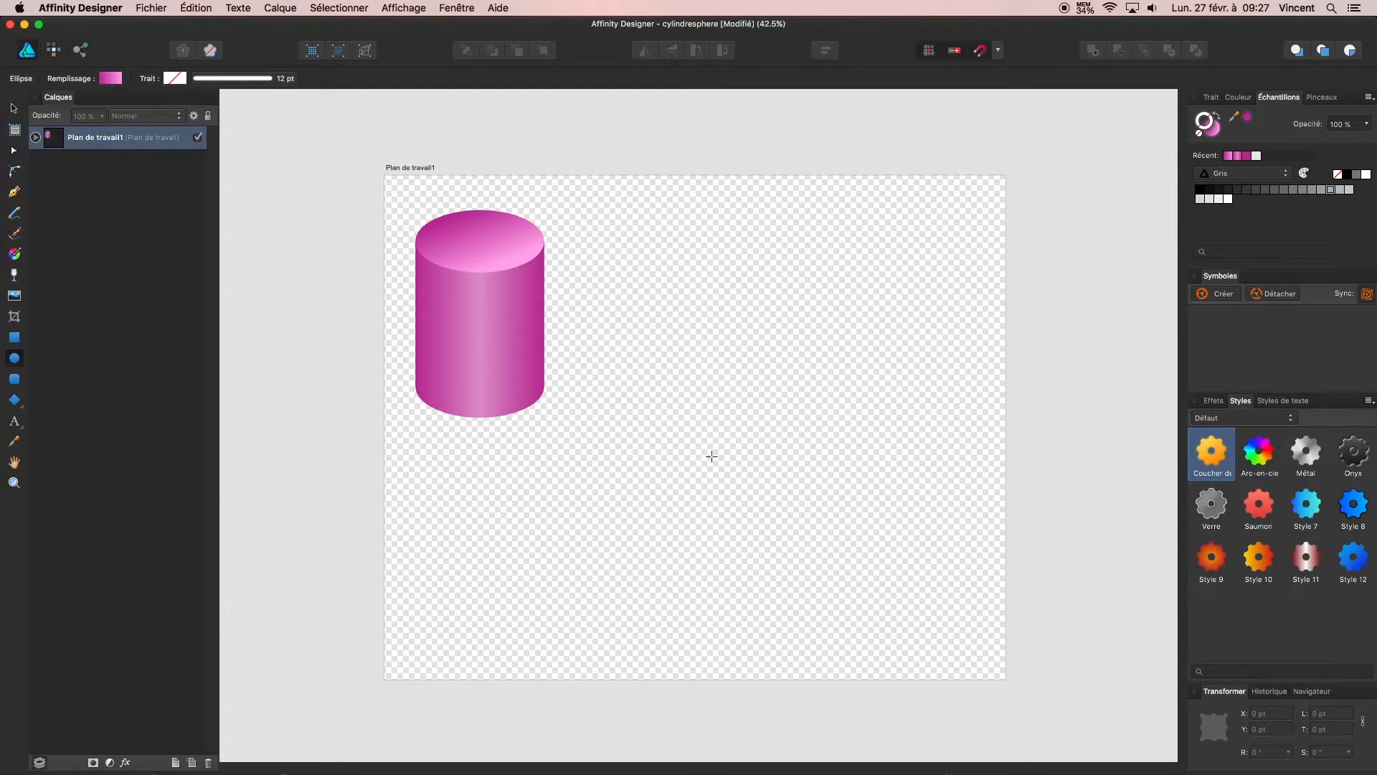
pyautogui.moveTo(620, 480); pyautogui.dragTo(774, 328)
pyautogui.click(13, 108)
pyautogui.moveTo(696, 404); pyautogui.dragTo(744, 388)
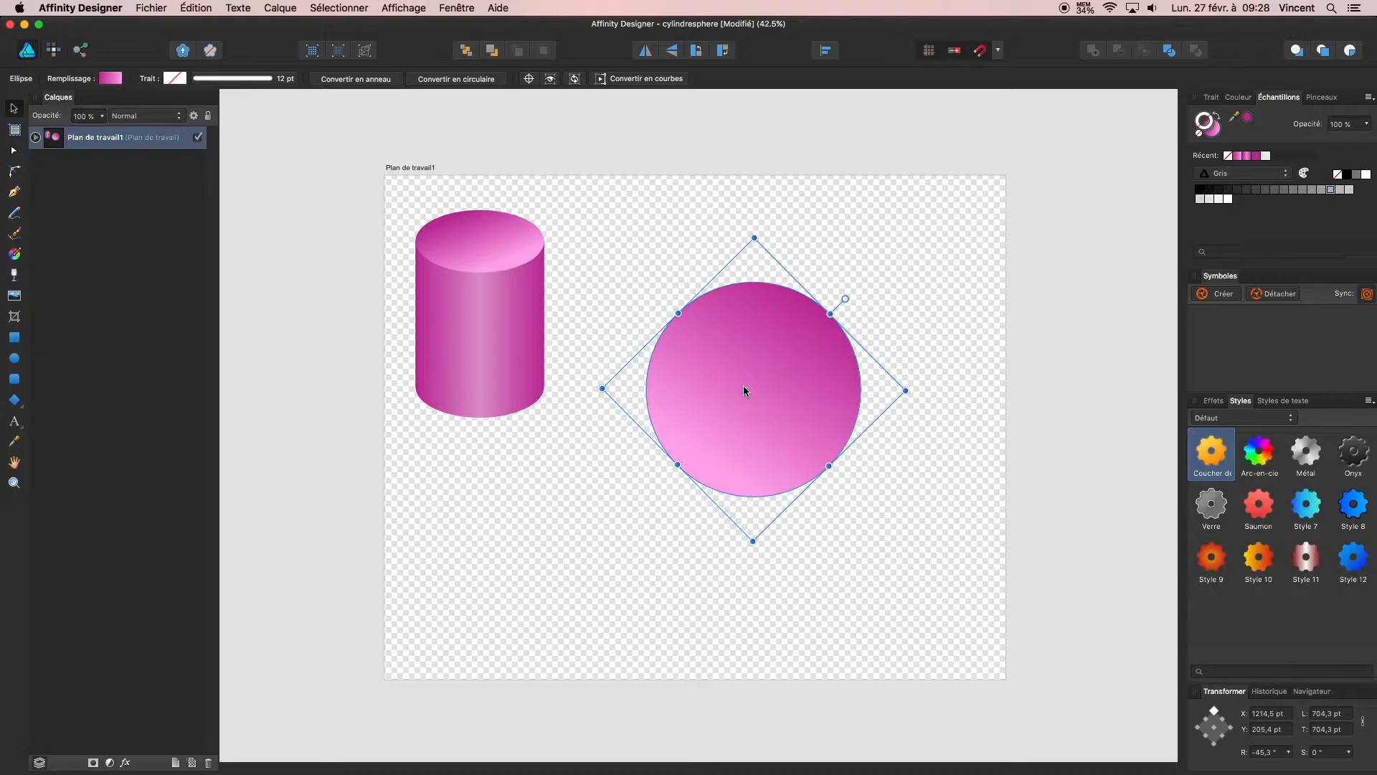
# - Change the circle's fill gradient type to Radial
pyautogui.click(111, 78)
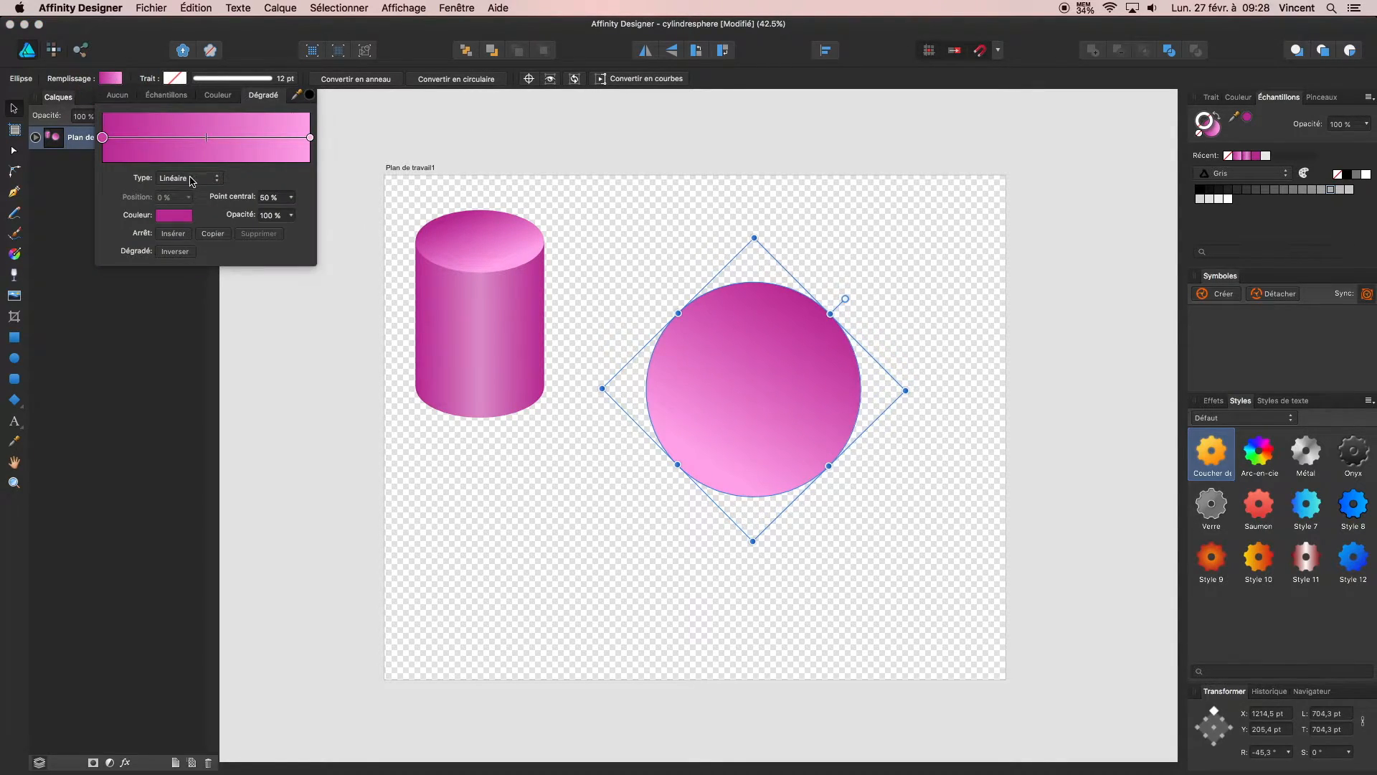
pyautogui.click(194, 179)
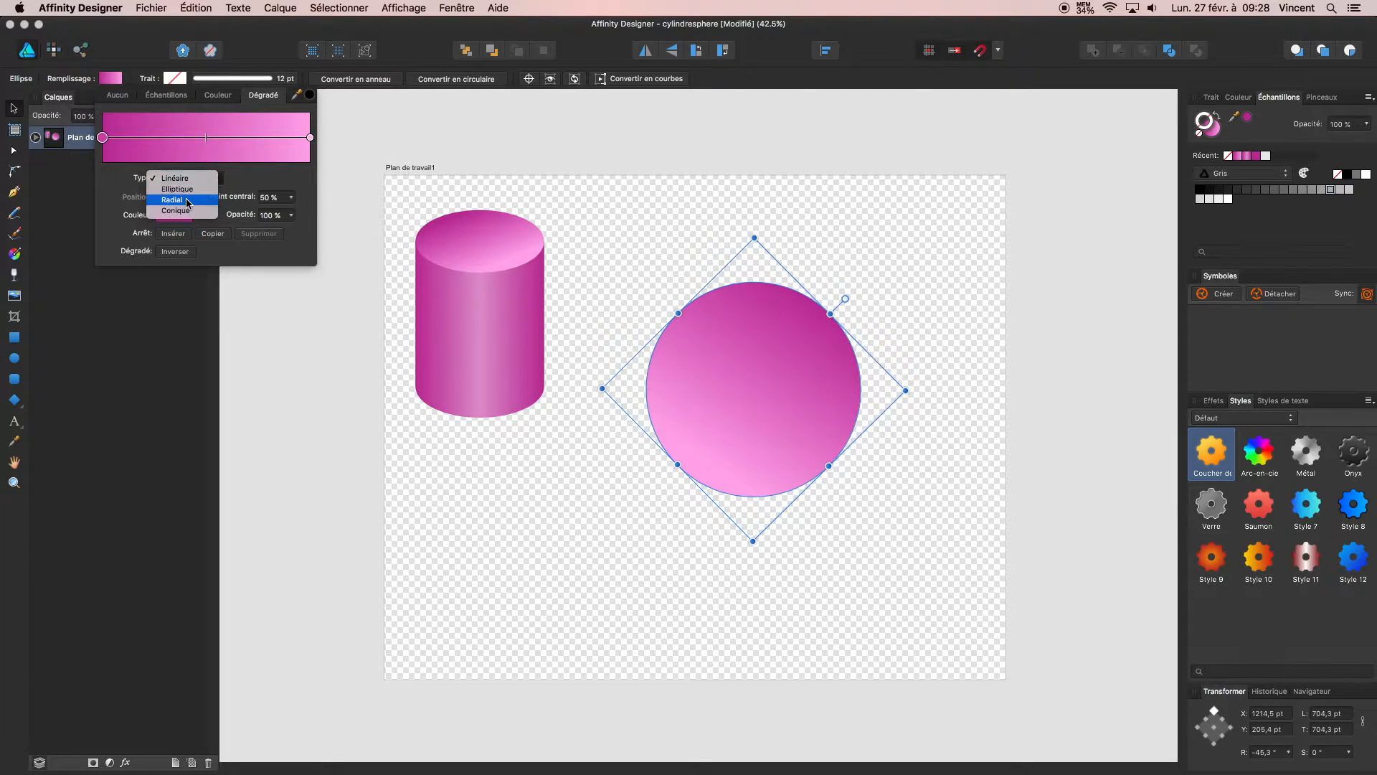
pyautogui.click(188, 204)
pyautogui.moveTo(102, 136); pyautogui.dragTo(157, 142)
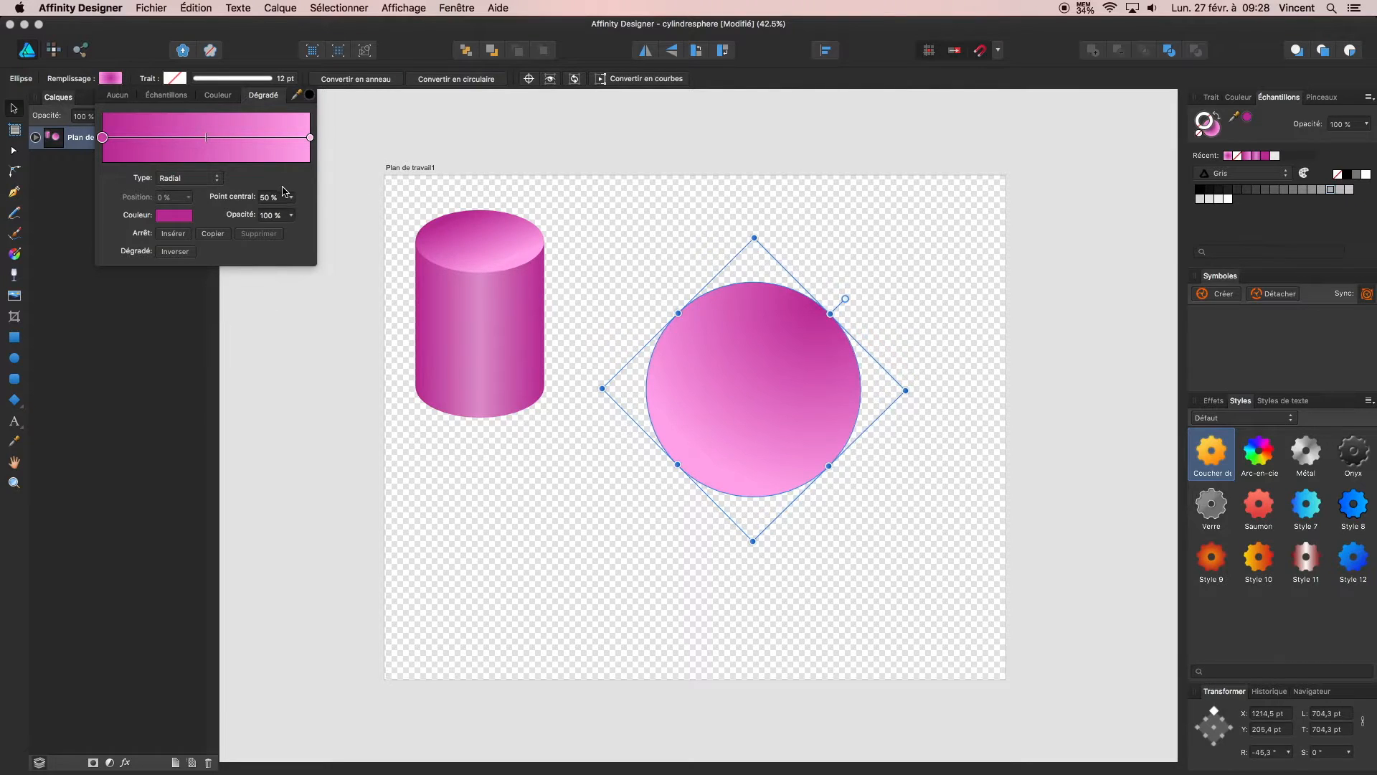
# - Reposition the circle's radial gradient so it starts slightly below and left of the centre and ends partway toward the upper right
pyautogui.press('g')
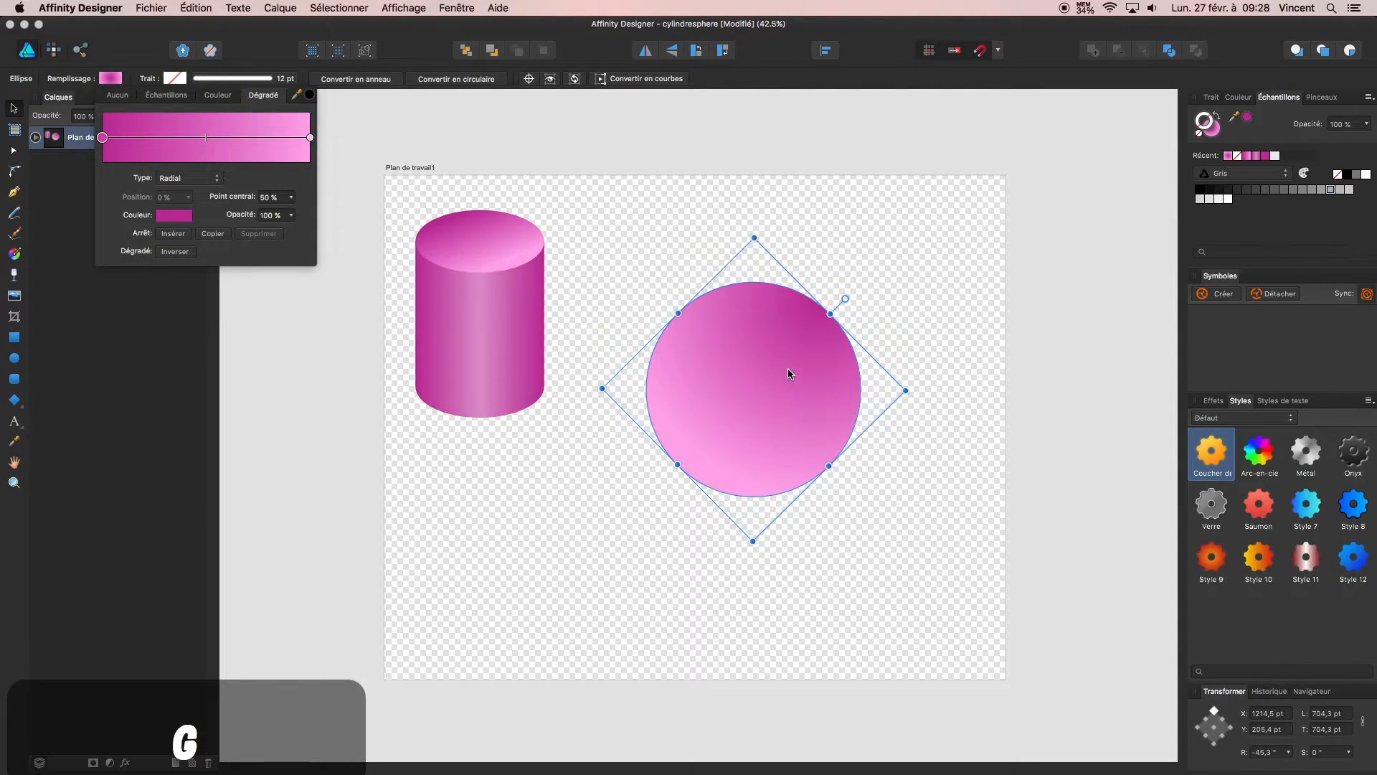
pyautogui.press('g')
pyautogui.moveTo(796, 323); pyautogui.dragTo(739, 440)
pyautogui.moveTo(790, 338); pyautogui.dragTo(754, 355)
pyautogui.moveTo(703, 455); pyautogui.dragTo(797, 314)
pyautogui.moveTo(746, 361); pyautogui.dragTo(782, 345)
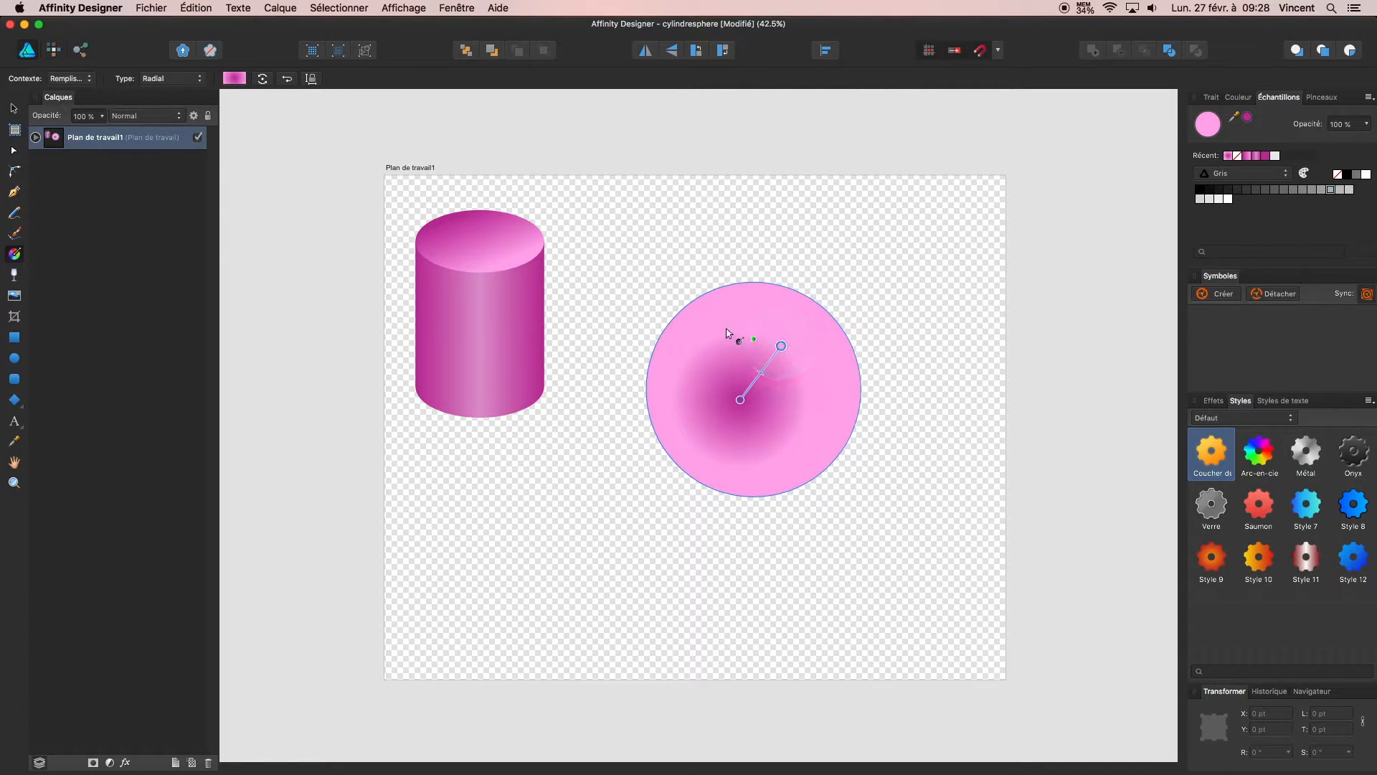
# - Set the end stop of the circle's radial gradient to vivid magenta, hue 314, saturation 100 and lightness 50
pyautogui.click(234, 78)
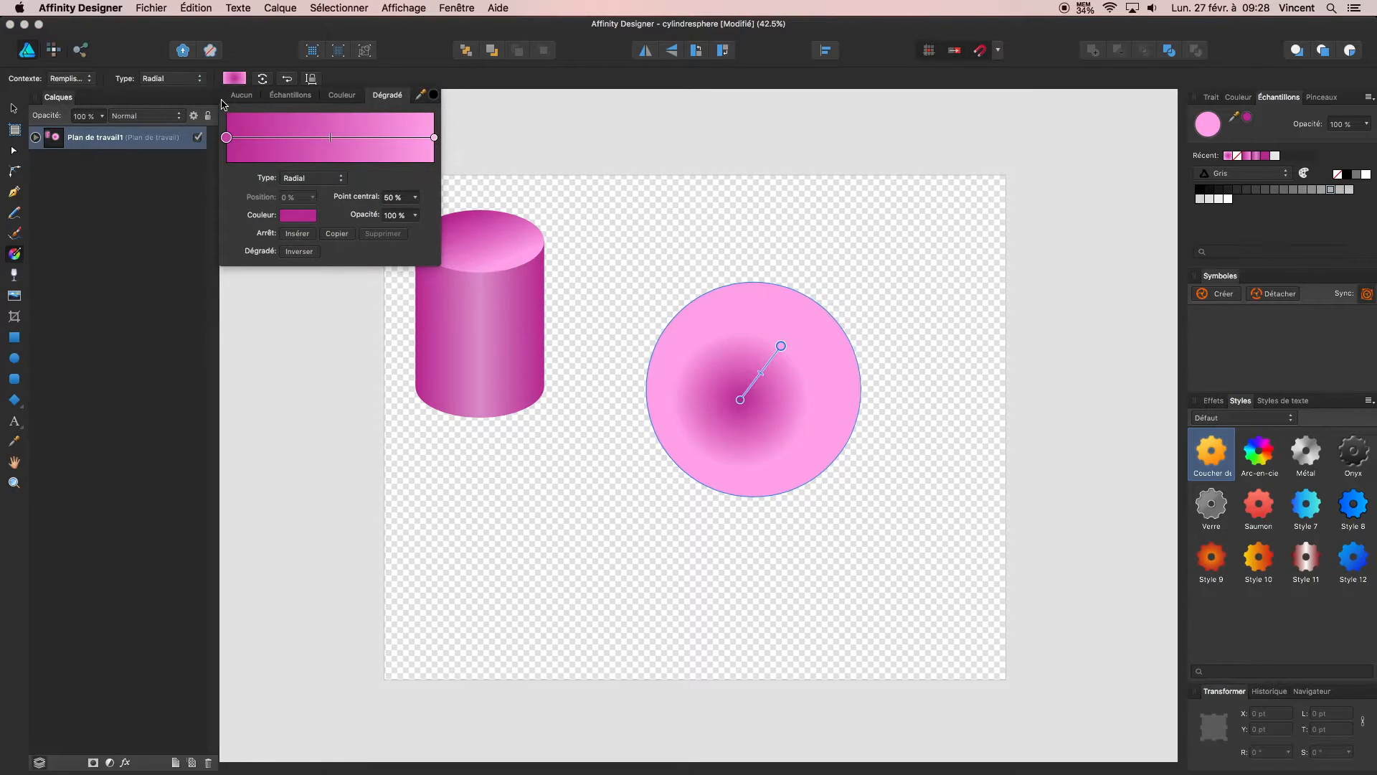
pyautogui.click(435, 138)
pyautogui.click(304, 215)
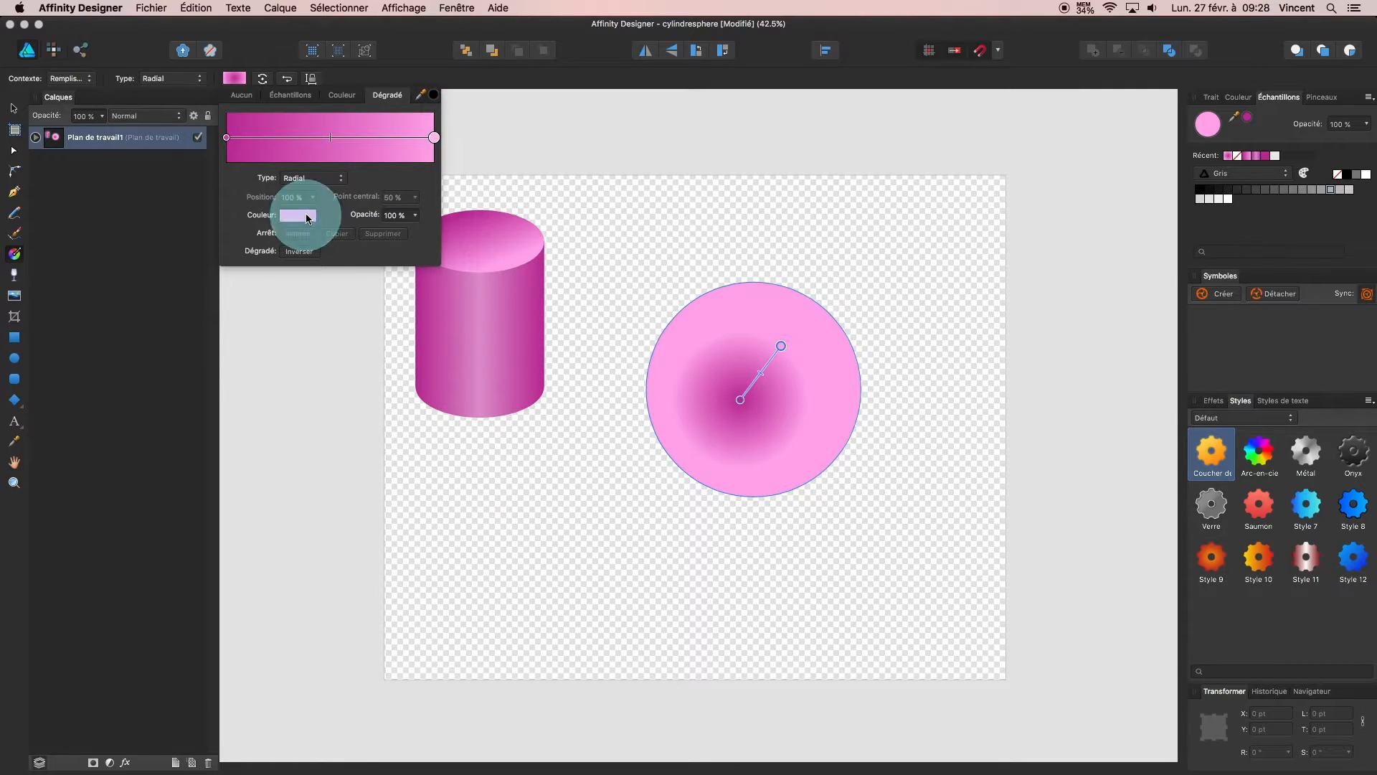
pyautogui.moveTo(369, 364); pyautogui.dragTo(371, 379)
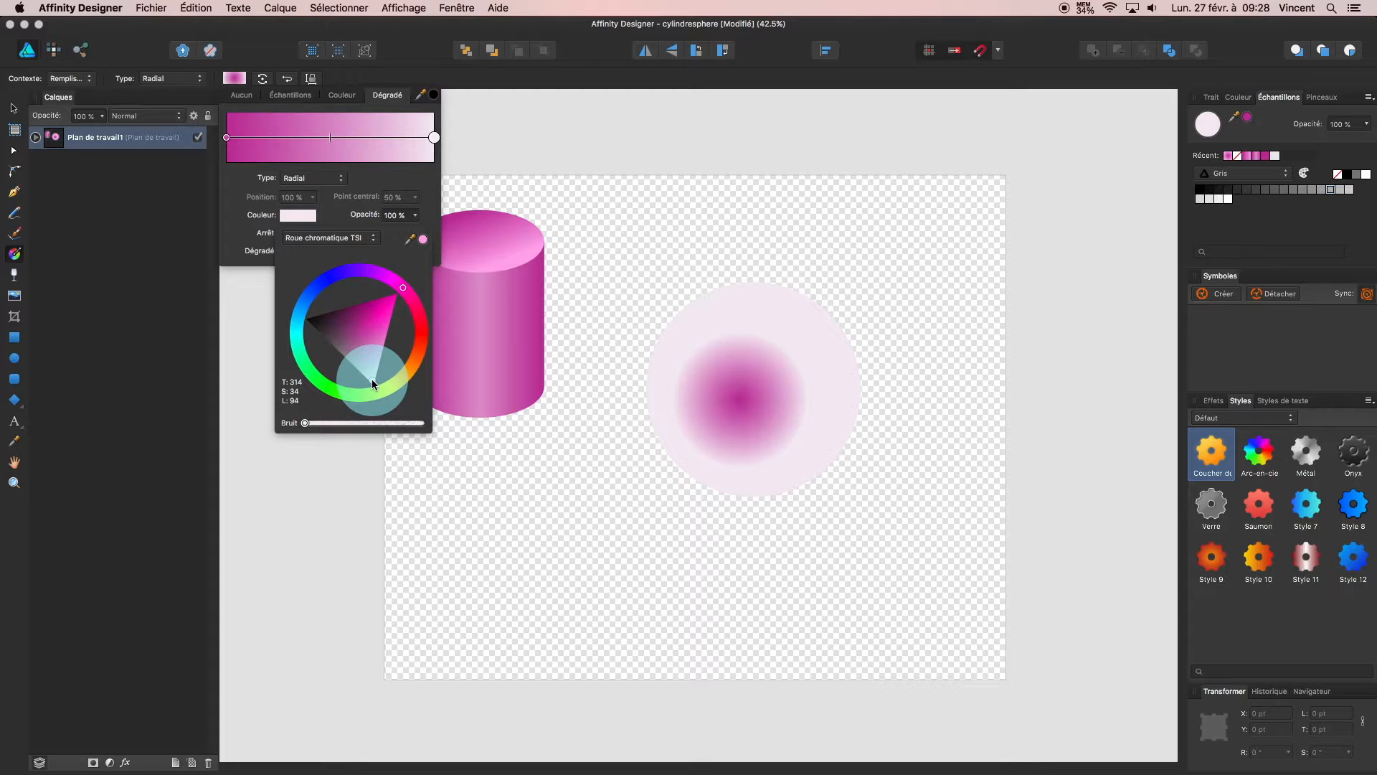
pyautogui.moveTo(372, 379); pyautogui.dragTo(398, 291)
# - Set the start stop of the circle's gradient to near-white pink, hue 314, saturation 16 and lightness 94
pyautogui.click(226, 138)
pyautogui.click(298, 216)
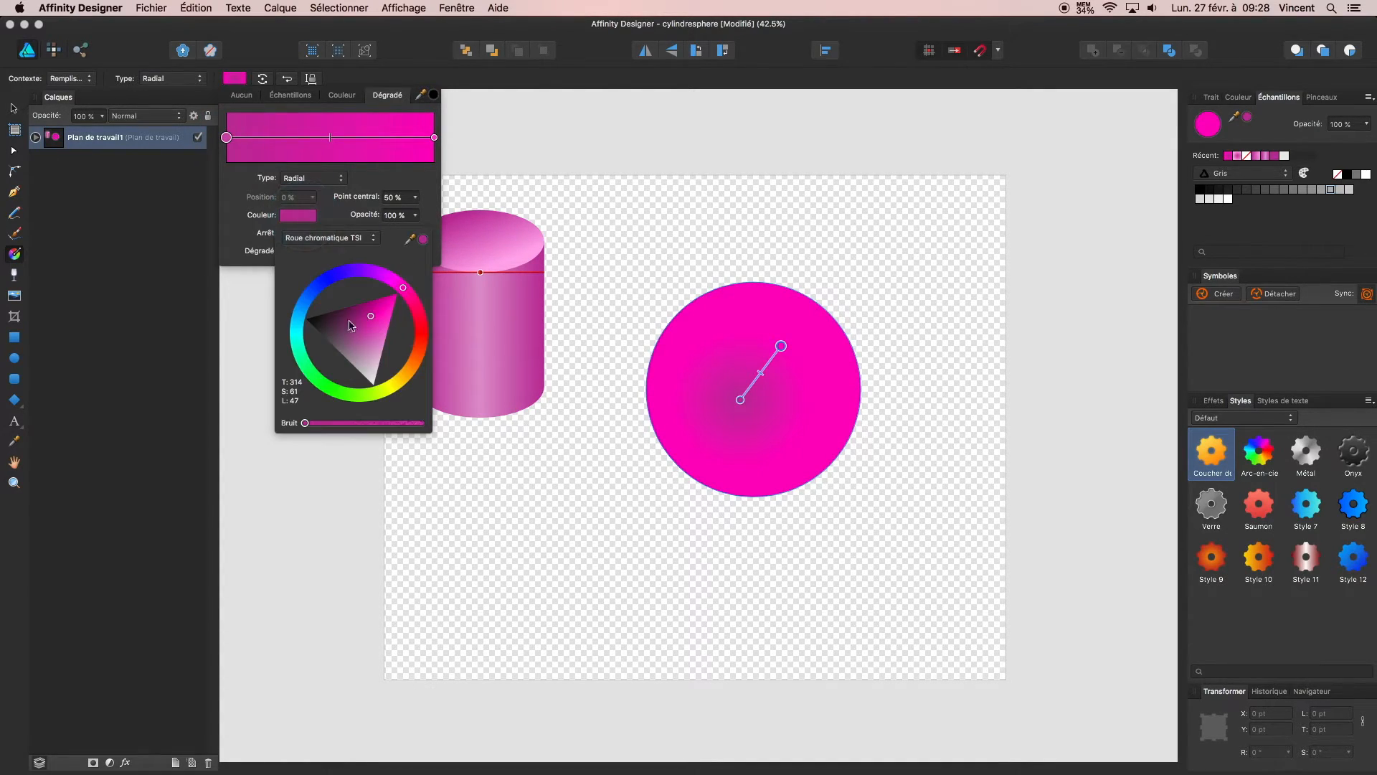
pyautogui.click(372, 381)
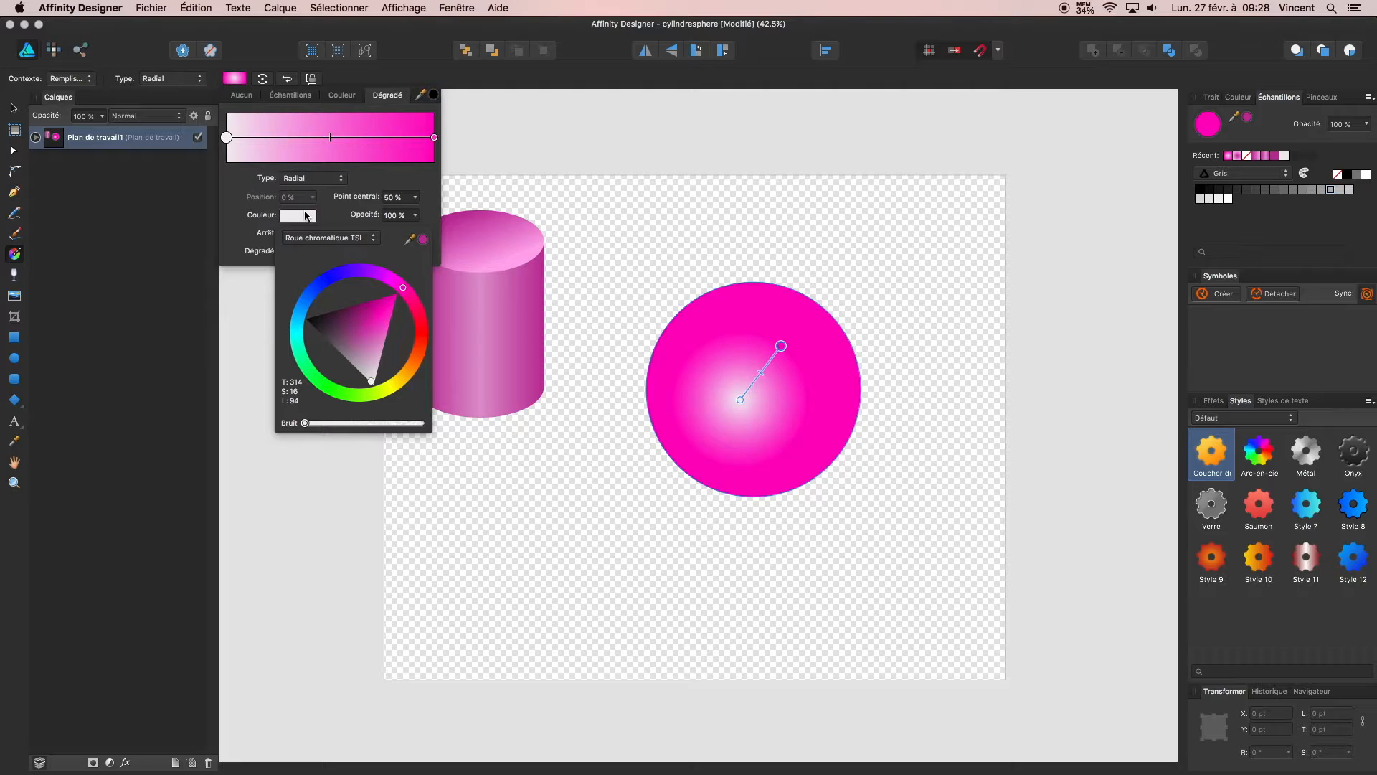
pyautogui.click(239, 180)
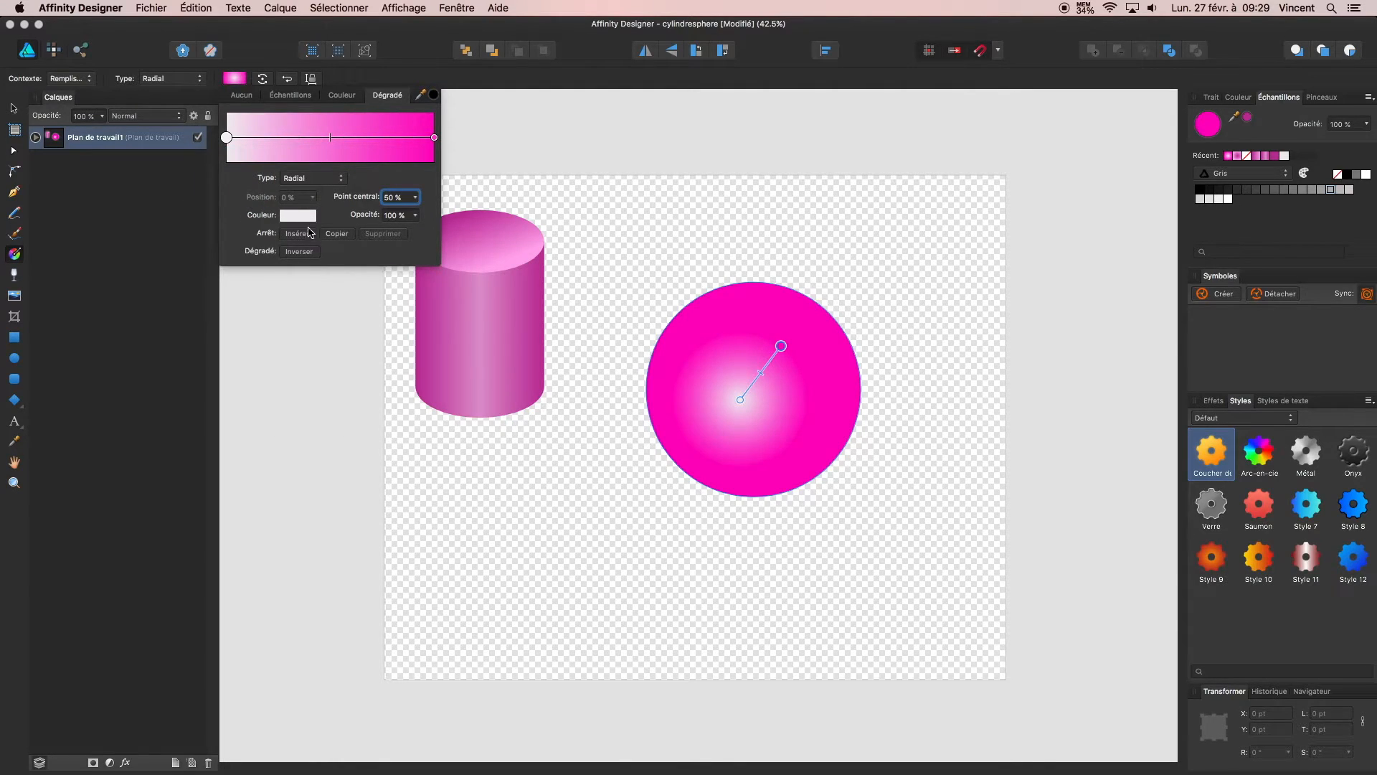
# - Insert three stops in the circle's gradient, shift them toward the outer end, and set the start stop's midpoint to 46%
pyautogui.click(309, 233)
pyautogui.click(308, 233)
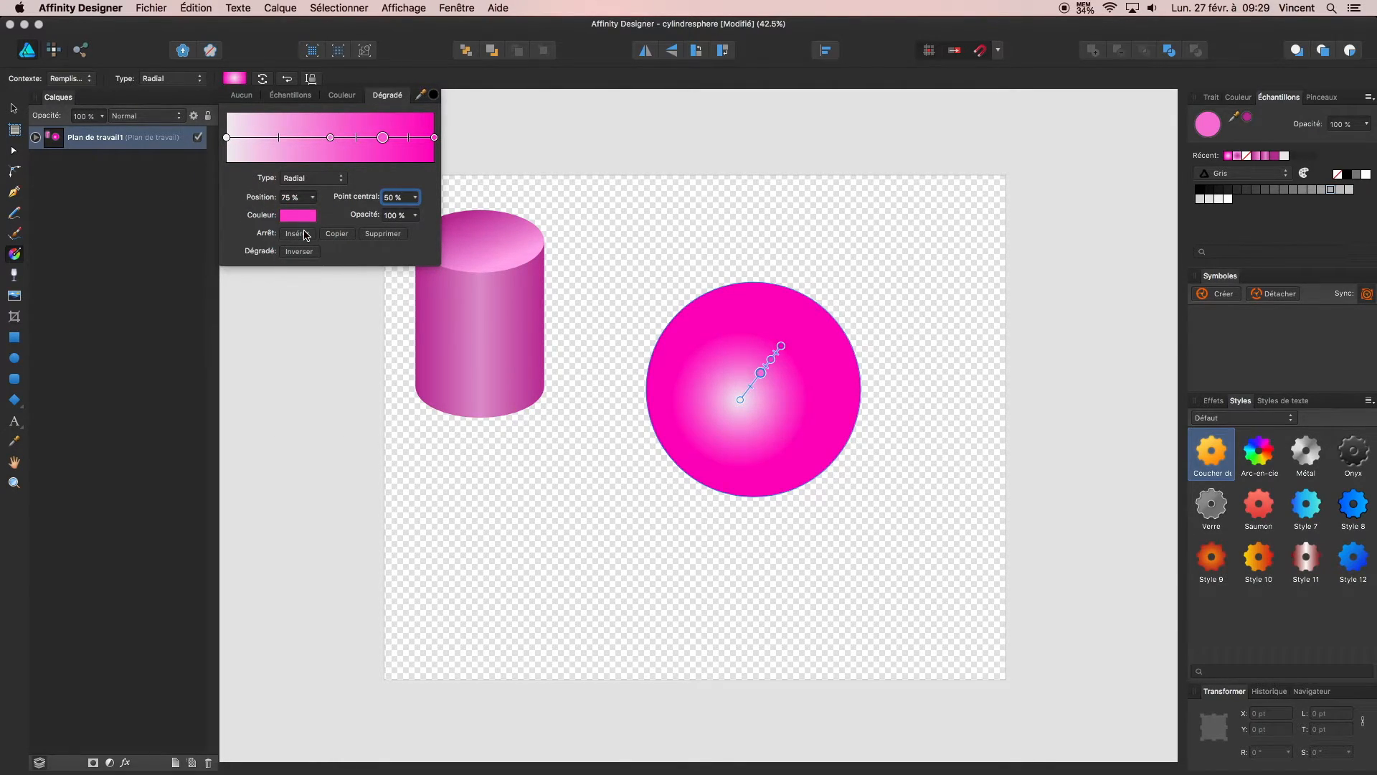
pyautogui.click(306, 234)
pyautogui.moveTo(332, 143); pyautogui.dragTo(428, 140)
pyautogui.moveTo(289, 139)
pyautogui.mouseDown()
pyautogui.moveTo(307, 142)
pyautogui.moveTo(269, 140)
pyautogui.moveTo(331, 148)
pyautogui.moveTo(281, 146)
pyautogui.mouseUp()
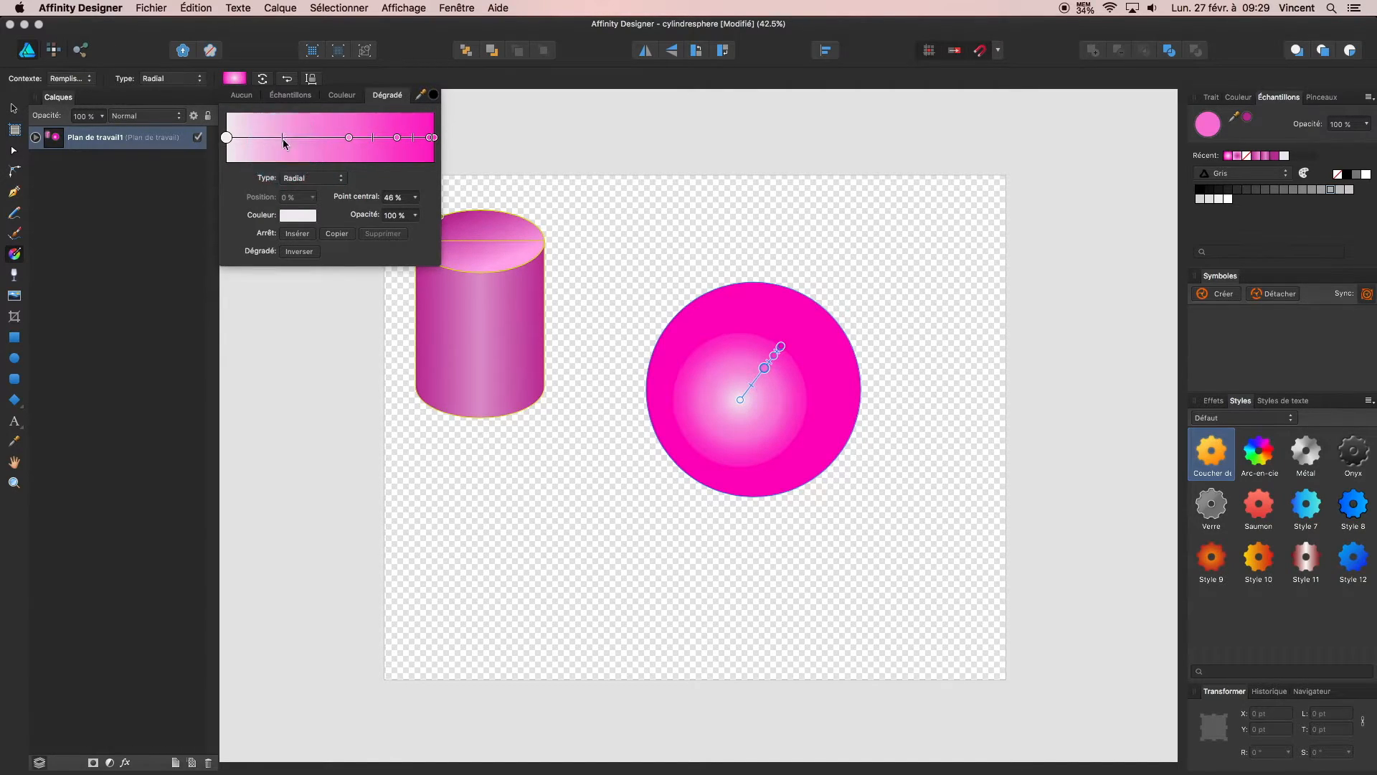
# - Insert a gradient stop at 30% and give it a lighter pink
pyautogui.click(297, 234)
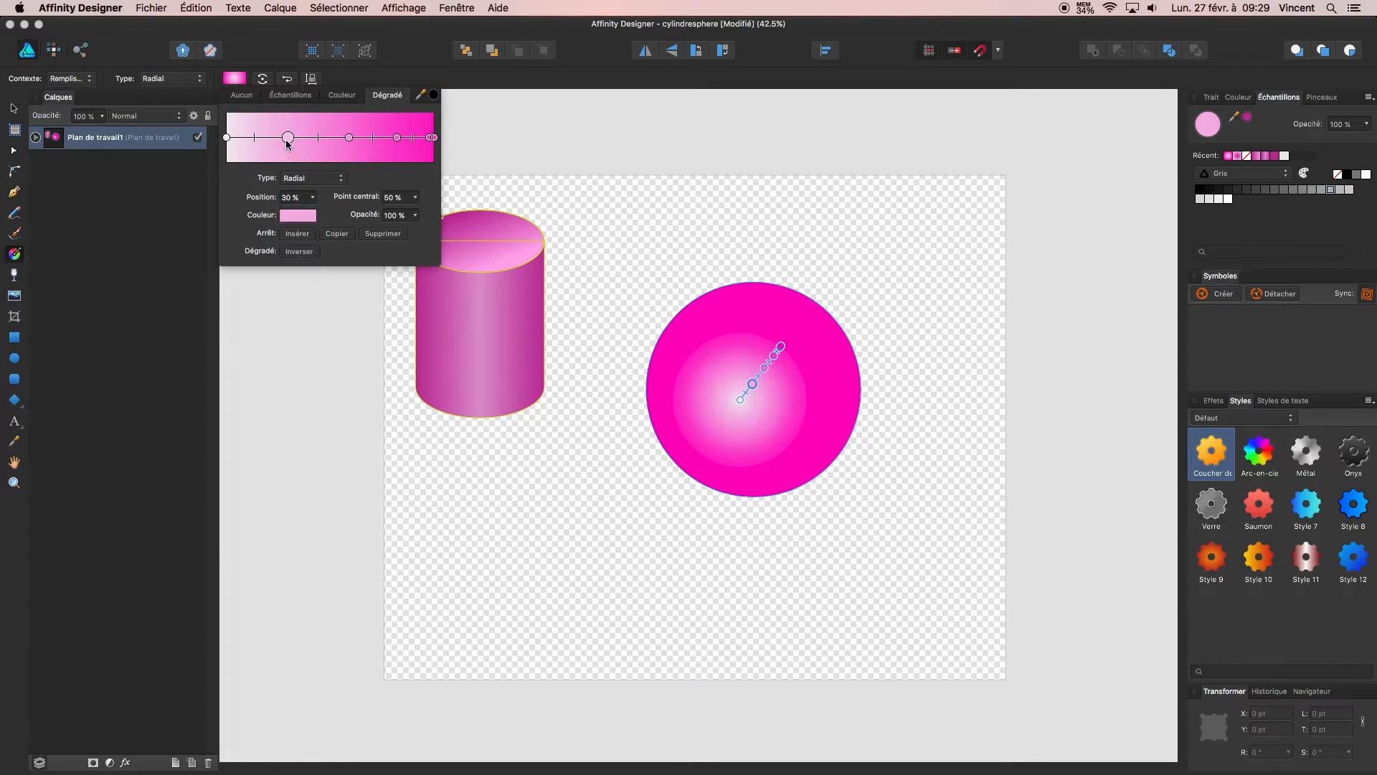
pyautogui.click(304, 215)
pyautogui.moveTo(380, 361); pyautogui.dragTo(378, 371)
# - Delete the gradient stop at 82% and try to delete the stop at the outer end
pyautogui.click(396, 137)
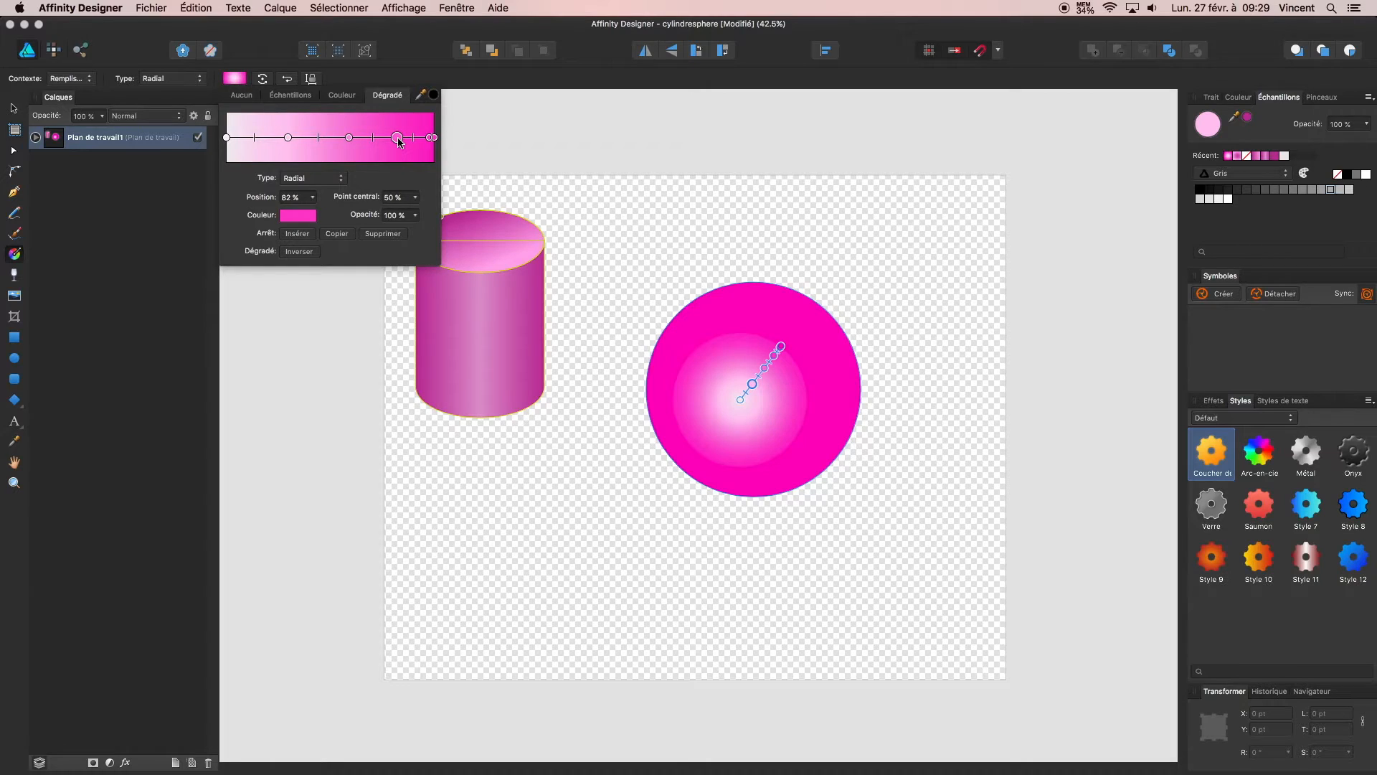
pyautogui.press('BackSpace')
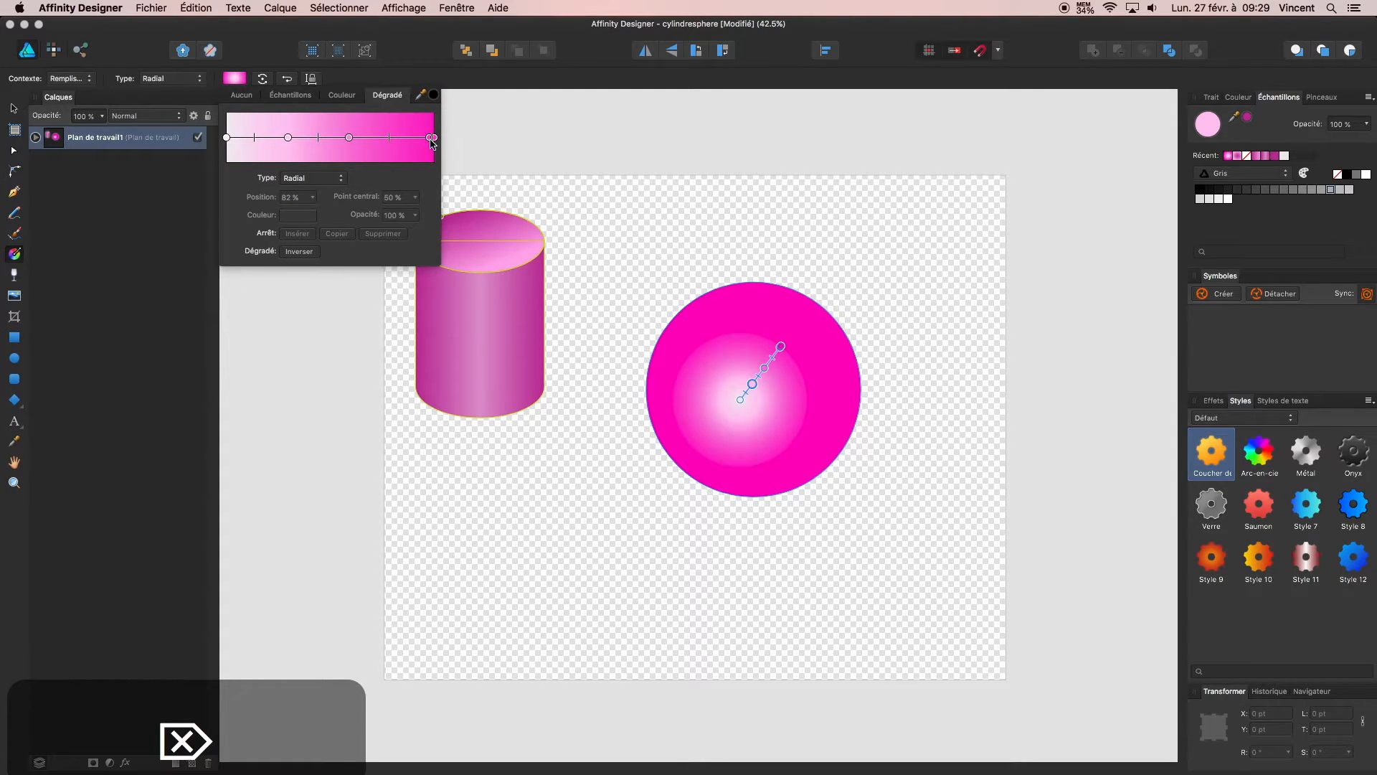
pyautogui.click(433, 137)
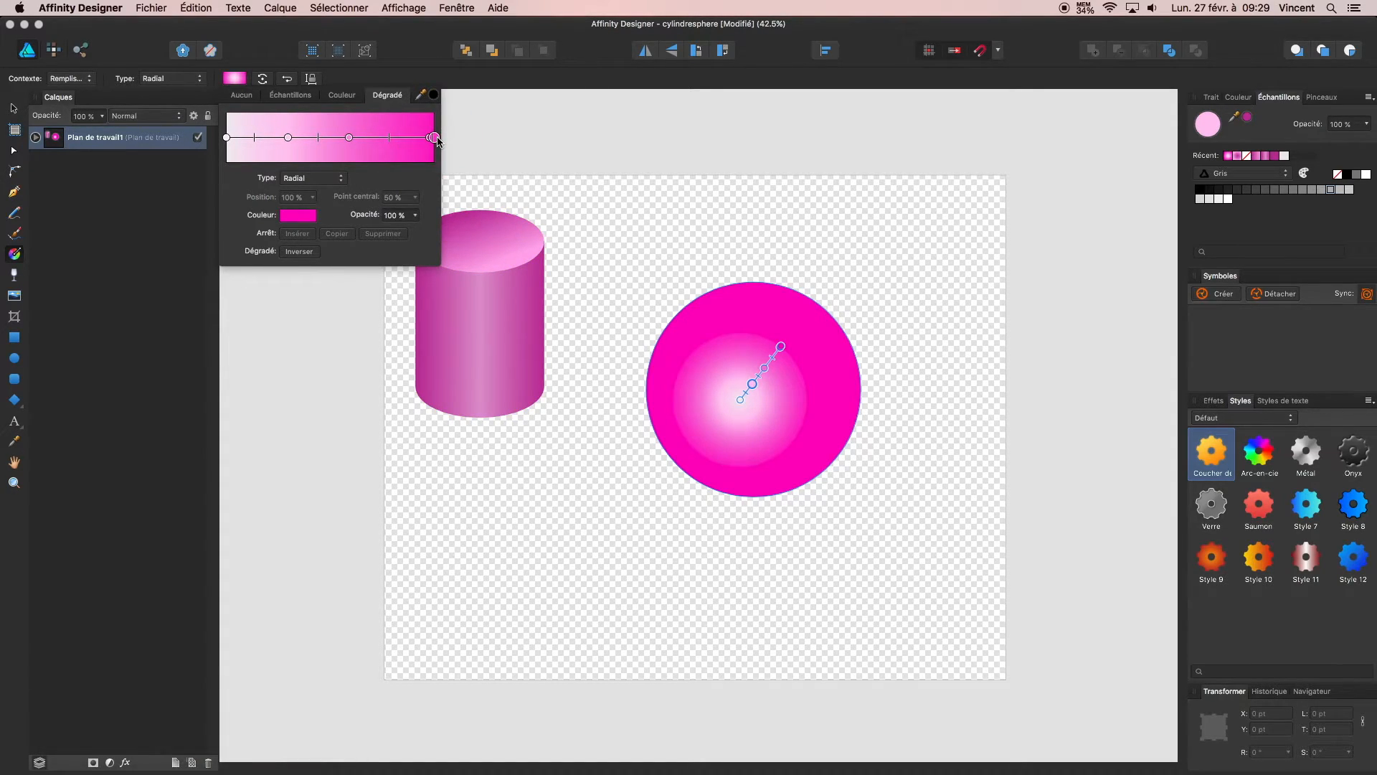
pyautogui.press('BackSpace')
# - Set the gradient's end stop to light green, hue 133, saturation 74 and lightness 74
pyautogui.click(435, 137)
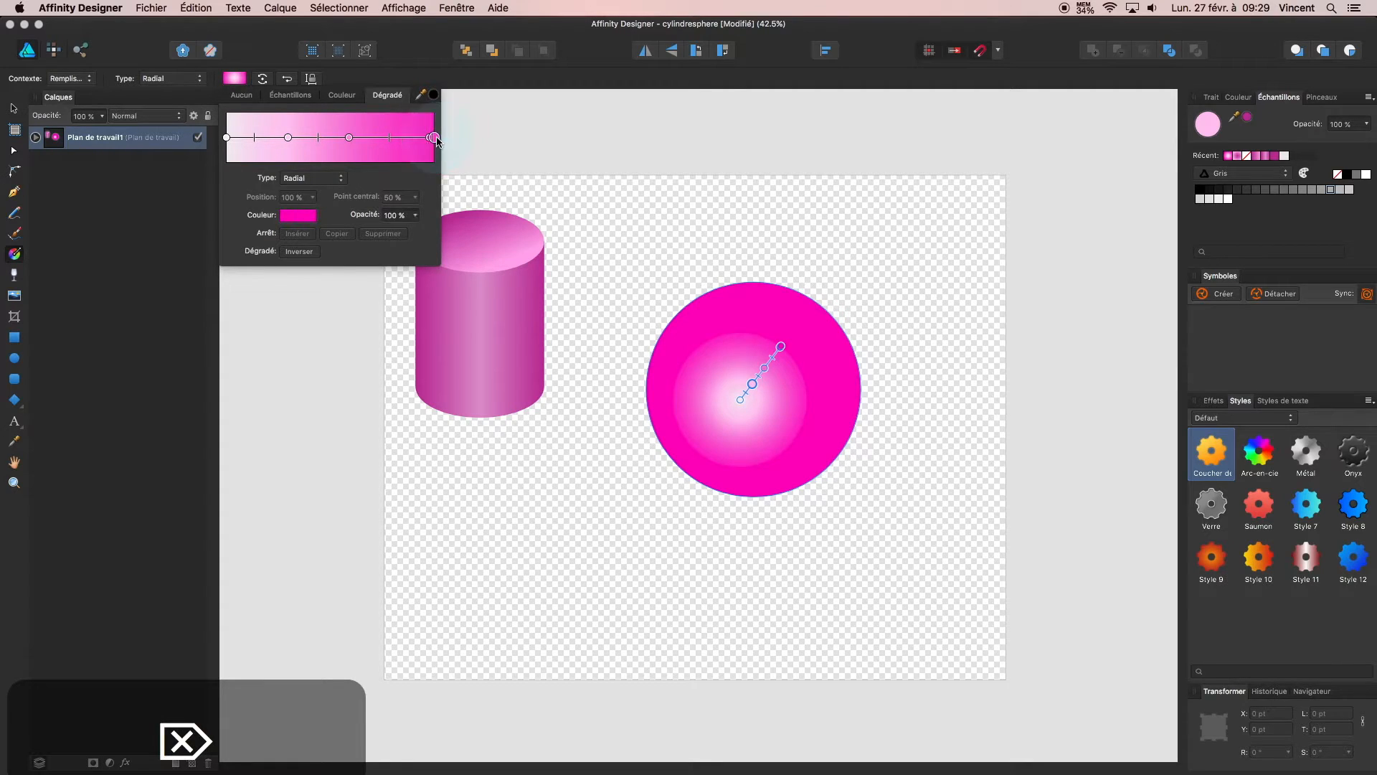
pyautogui.click(290, 218)
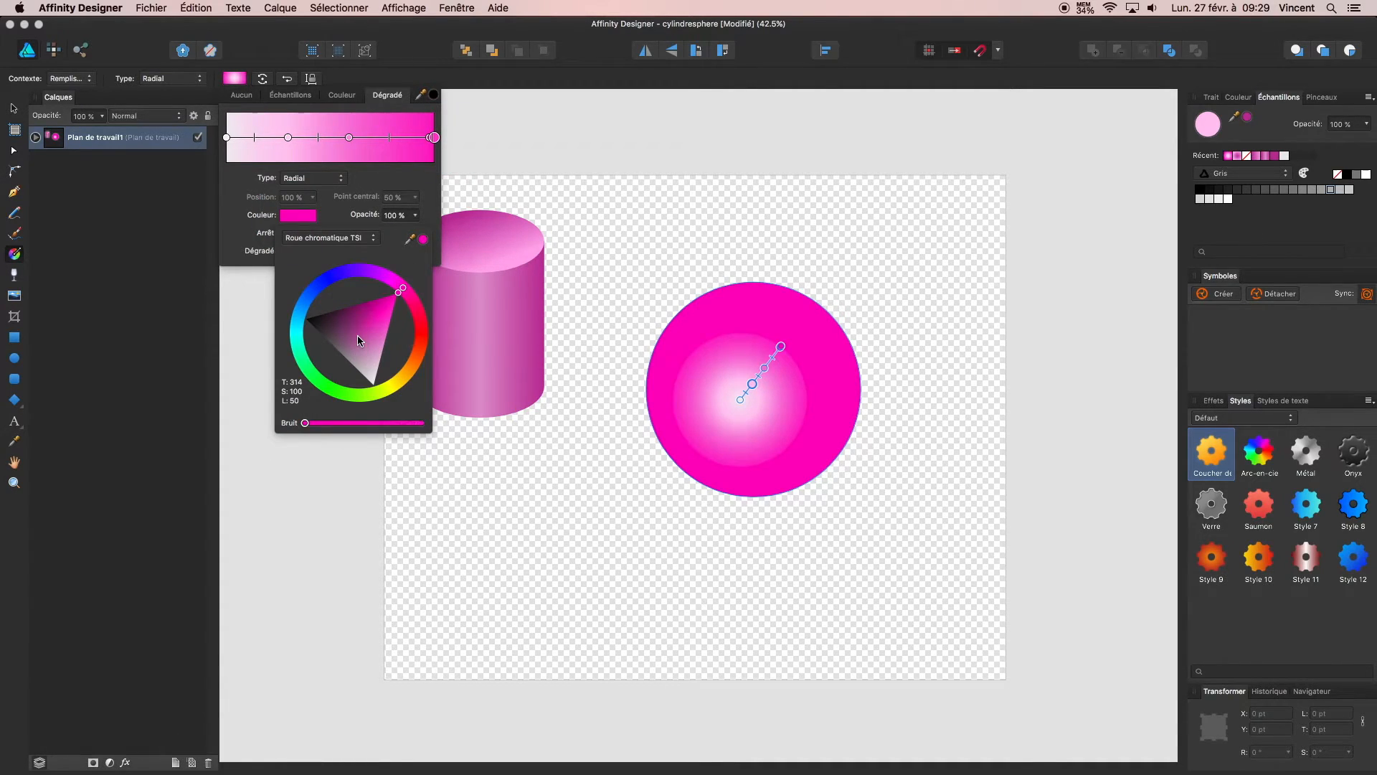
pyautogui.click(316, 377)
pyautogui.moveTo(340, 360); pyautogui.dragTo(340, 326)
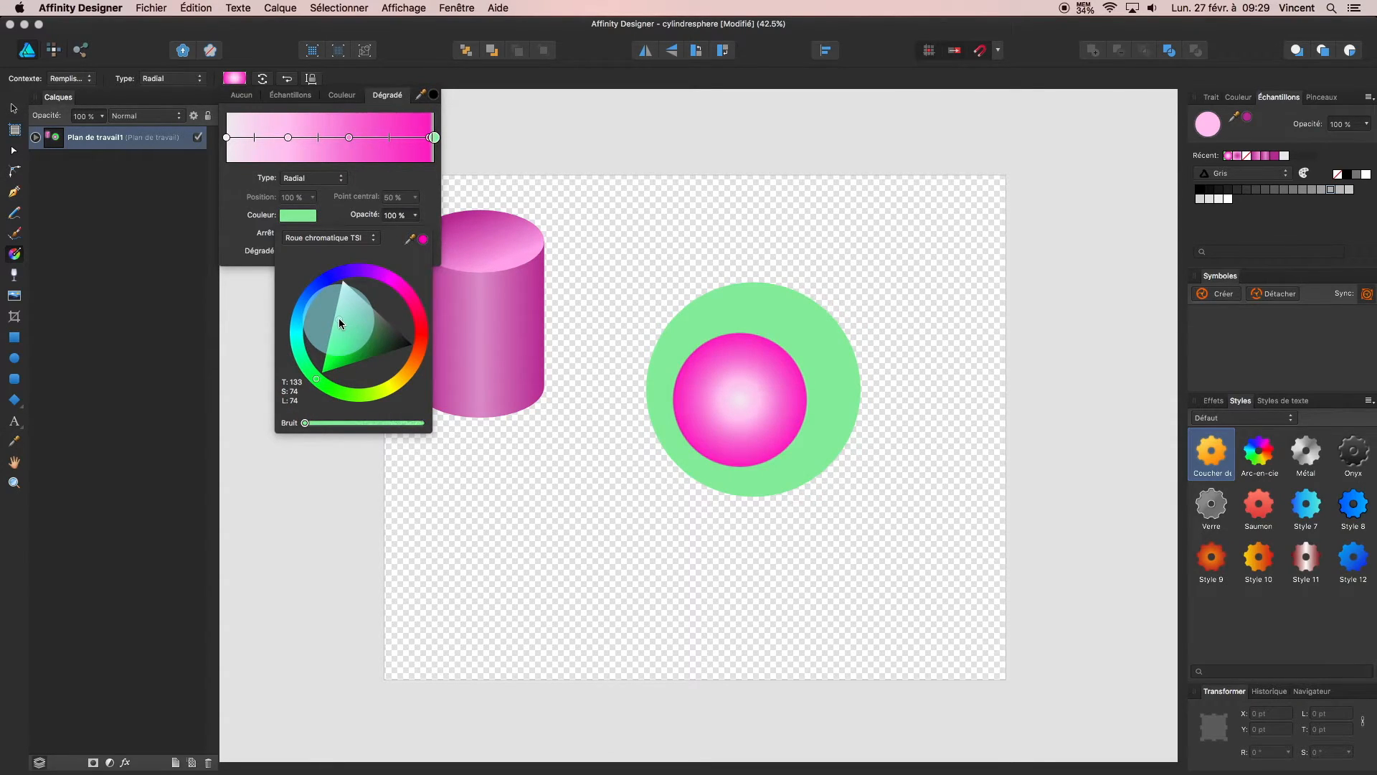
pyautogui.moveTo(339, 320); pyautogui.dragTo(340, 319)
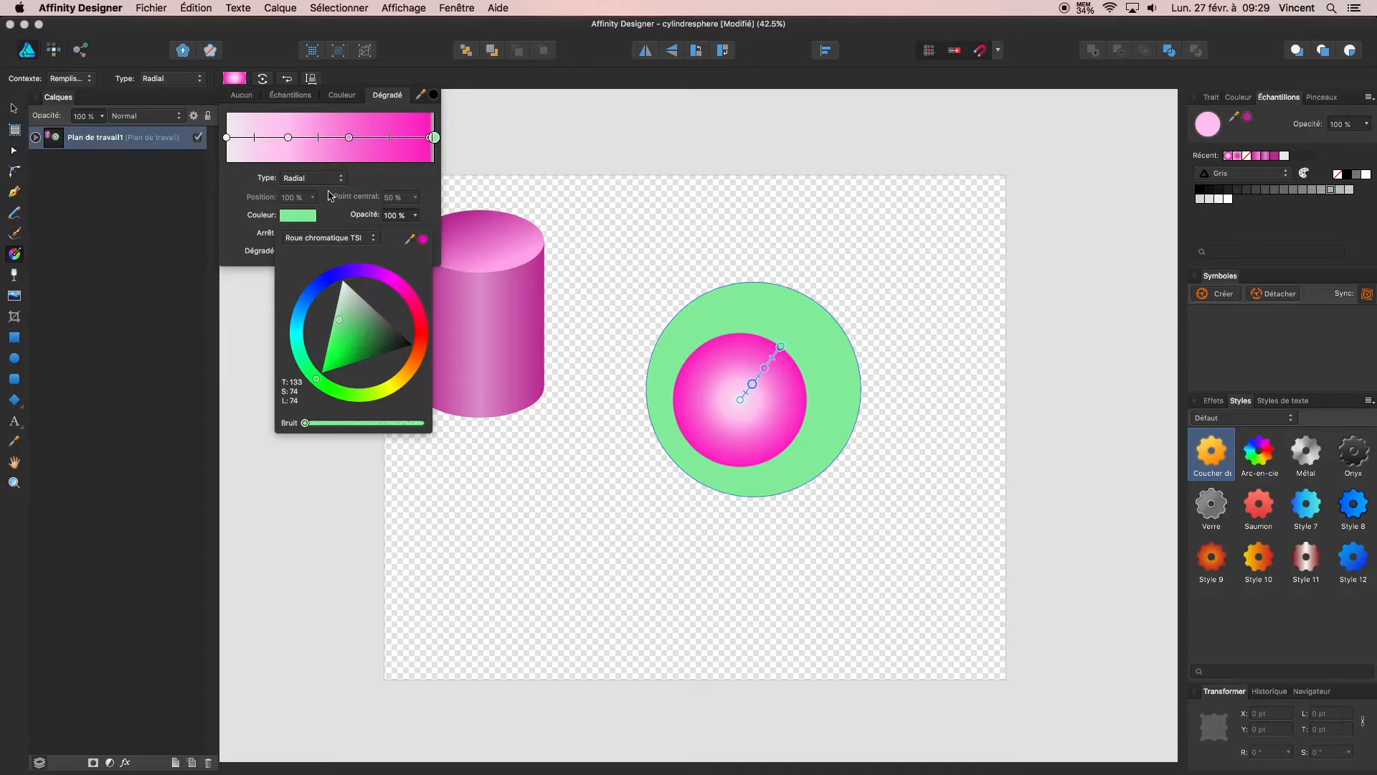
# - Delete the middle pink stop and set the 30% stop to mint green, hue 150, saturation 100 and lightness 89
pyautogui.click(351, 140)
pyautogui.press('Delete')
pyautogui.click(288, 137)
pyautogui.click(298, 215)
pyautogui.moveTo(302, 351); pyautogui.dragTo(307, 362)
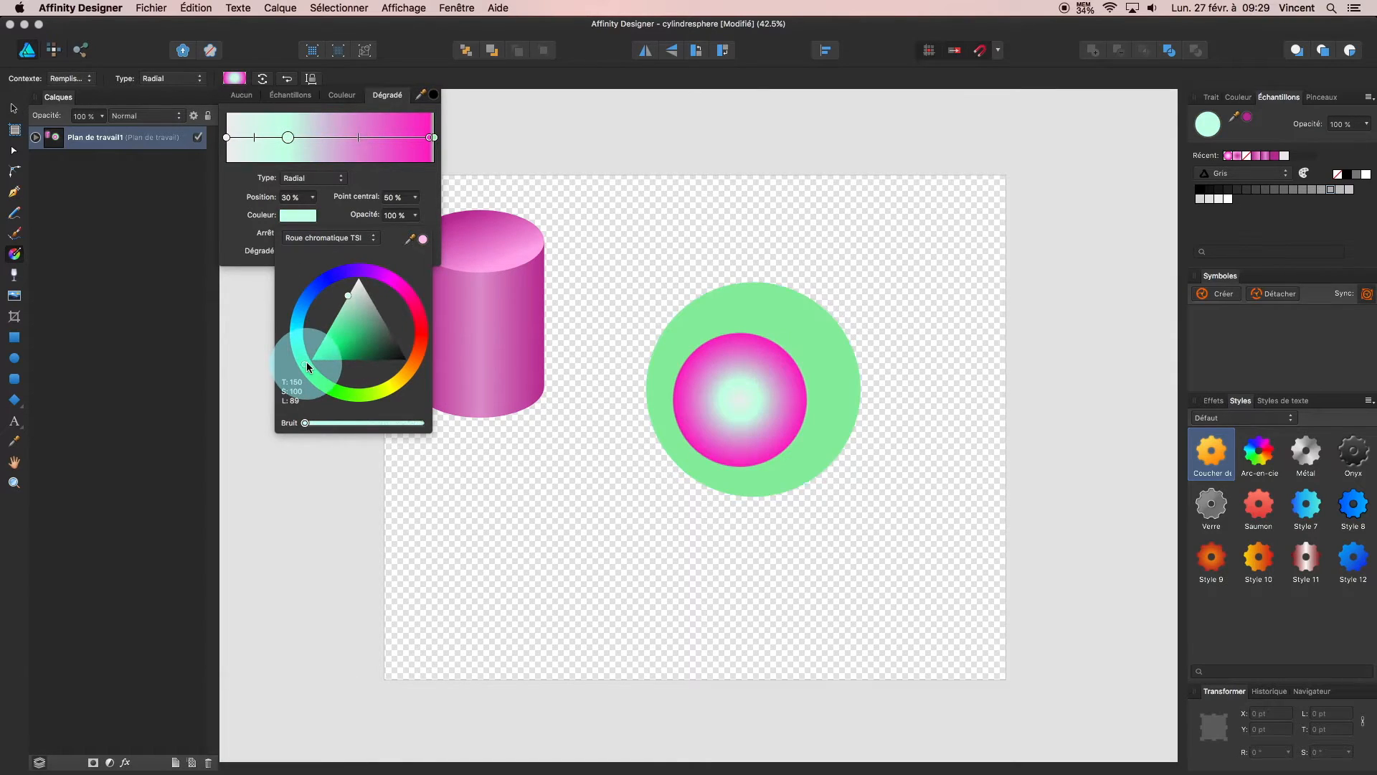
# - Move the outer magenta gradient stop inward to 66% and recolour it medium green, hue 133
pyautogui.click(360, 137)
pyautogui.moveTo(430, 137); pyautogui.dragTo(363, 136)
pyautogui.click(298, 219)
pyautogui.moveTo(315, 379); pyautogui.dragTo(349, 325)
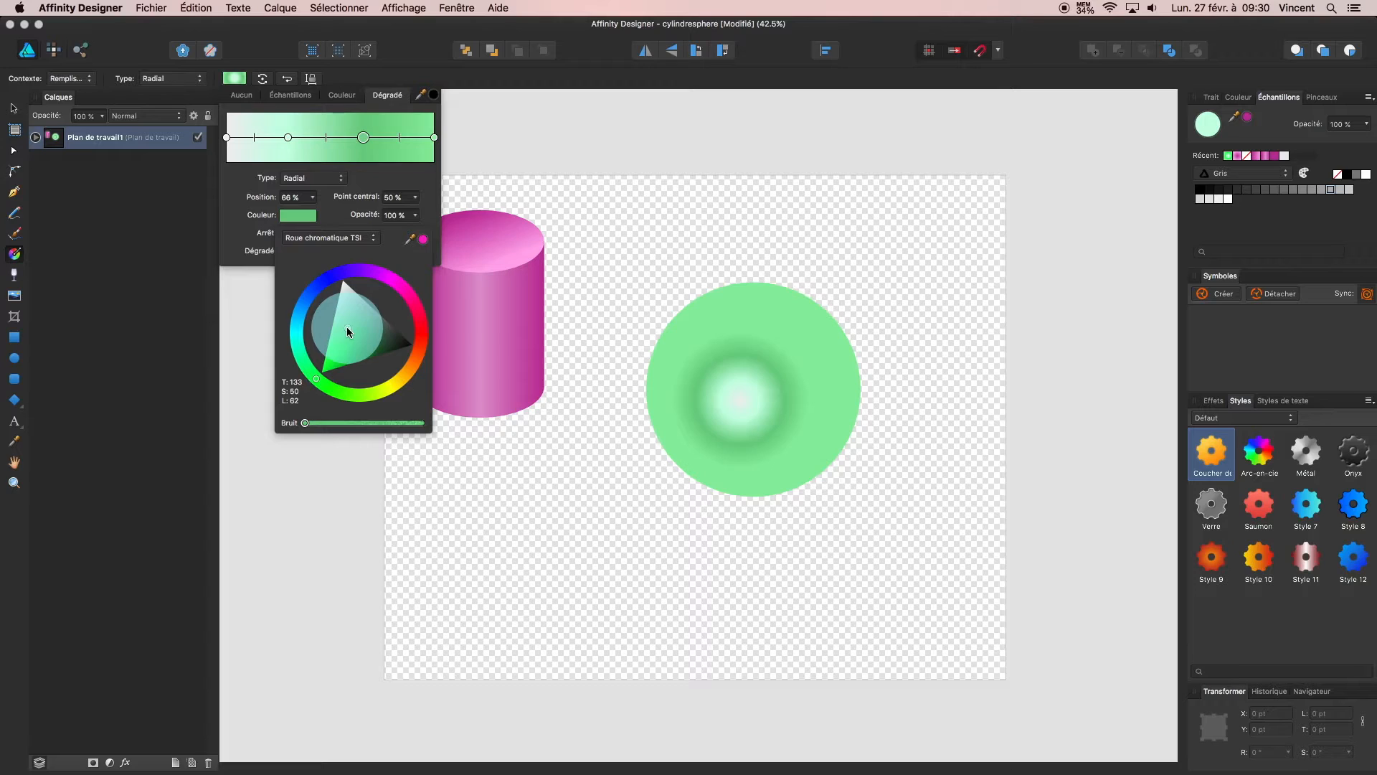
pyautogui.moveTo(343, 333); pyautogui.dragTo(346, 328)
# - Set the gradient's end stop to darker green, hue 133, saturation 40 and lightness 56, and shift the medium green stop to 69%
pyautogui.click(434, 137)
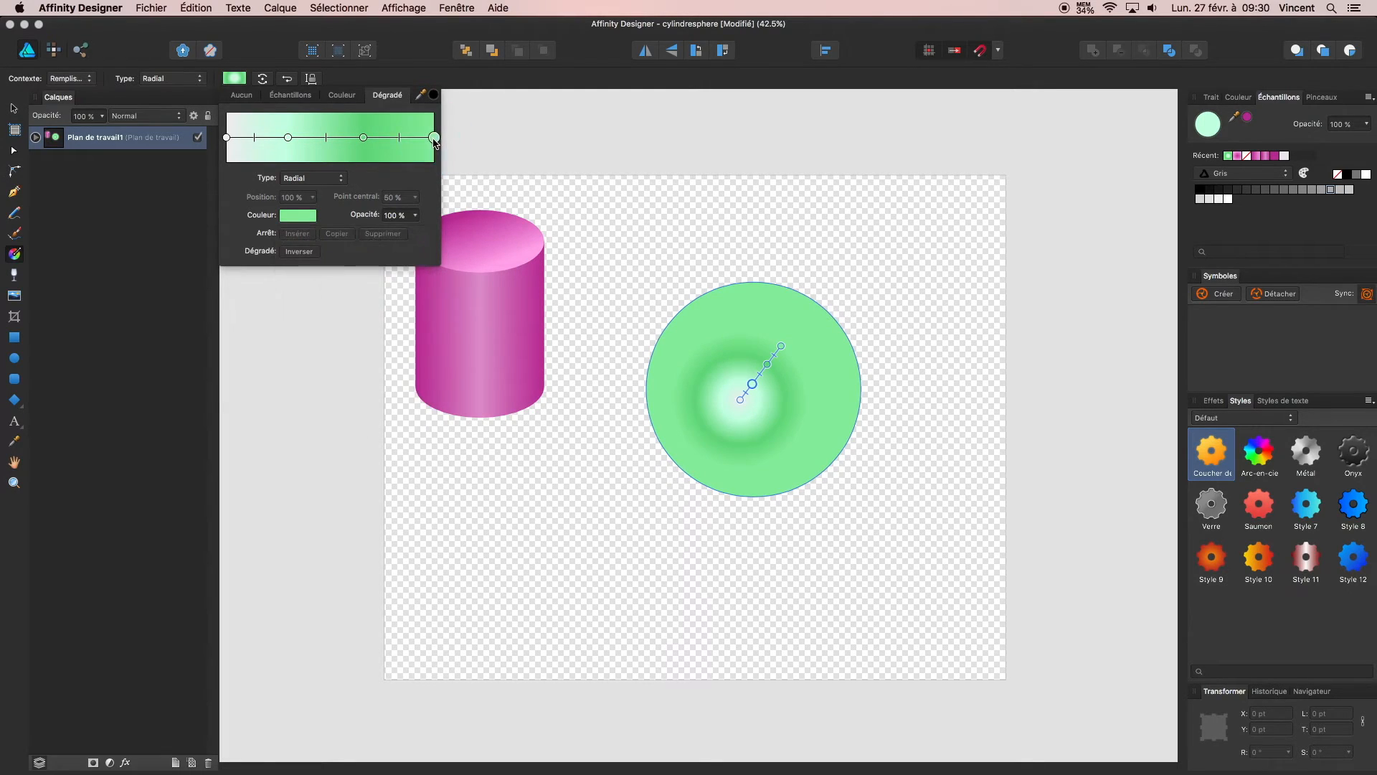
pyautogui.click(299, 215)
pyautogui.moveTo(337, 337)
pyautogui.mouseDown()
pyautogui.moveTo(368, 337)
pyautogui.moveTo(353, 329)
pyautogui.mouseUp()
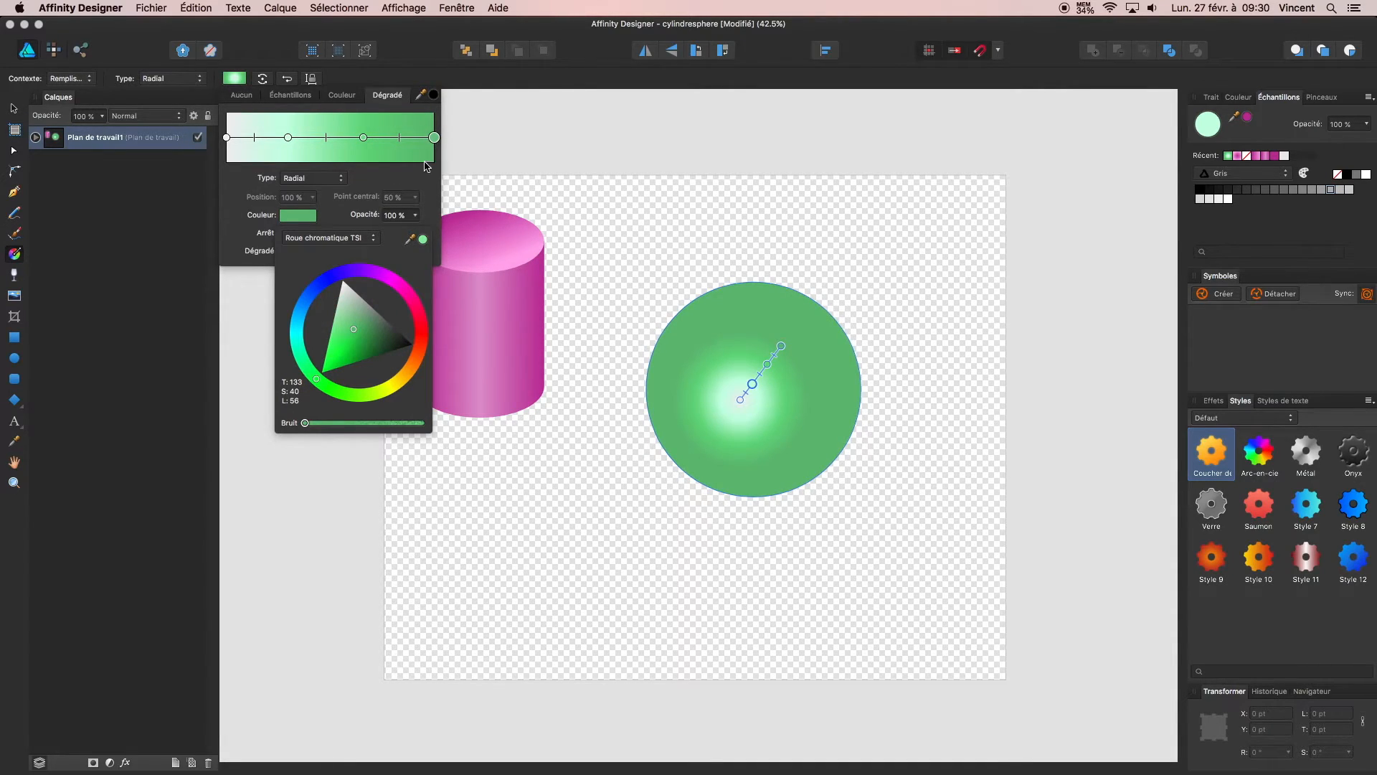
pyautogui.moveTo(363, 137); pyautogui.dragTo(369, 137)
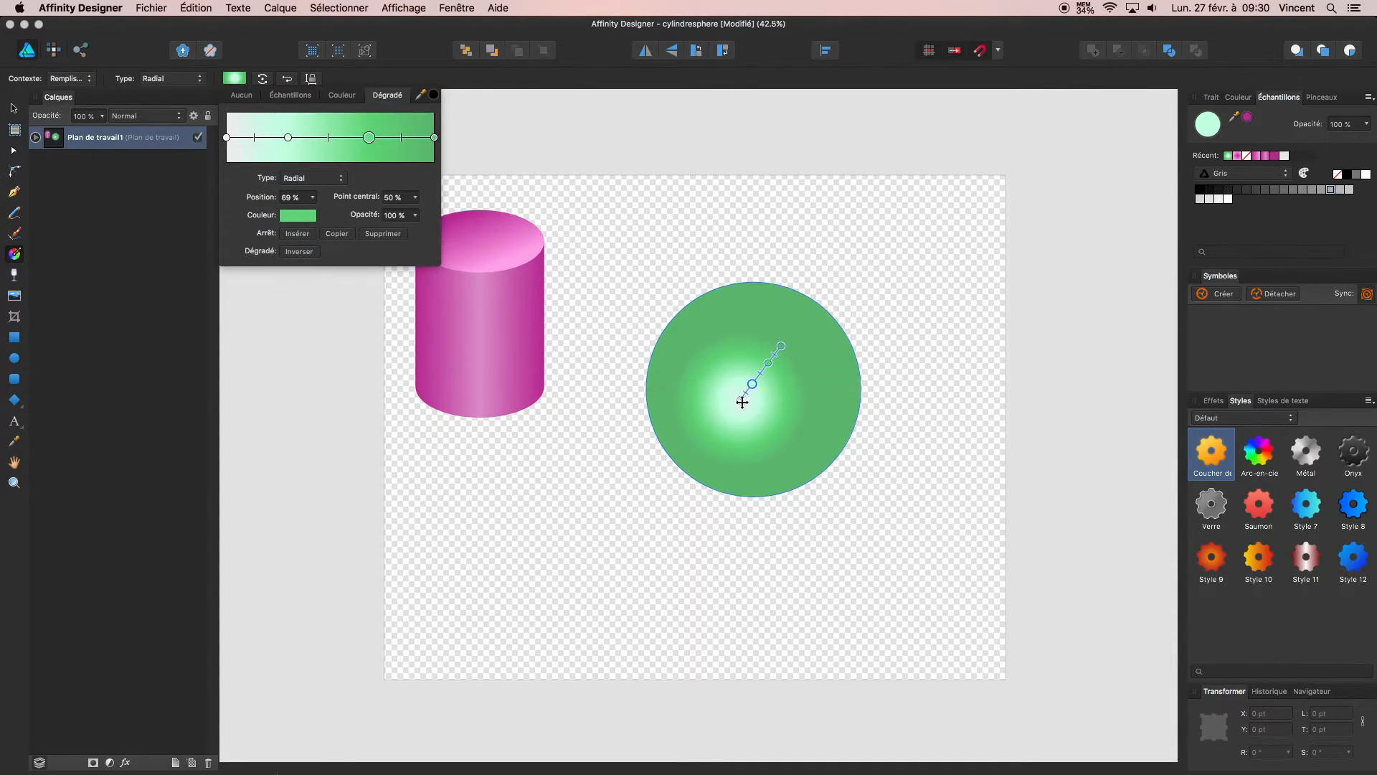
# - Place the radial gradient's centre in the circle's upper right and stretch its end to the lower-left edge
pyautogui.moveTo(743, 400); pyautogui.dragTo(792, 343)
pyautogui.moveTo(829, 286); pyautogui.dragTo(728, 424)
pyautogui.moveTo(692, 450)
pyautogui.mouseDown()
pyautogui.moveTo(664, 462)
pyautogui.moveTo(700, 433)
pyautogui.moveTo(606, 347)
pyautogui.moveTo(670, 416)
pyautogui.moveTo(673, 440)
pyautogui.mouseUp()
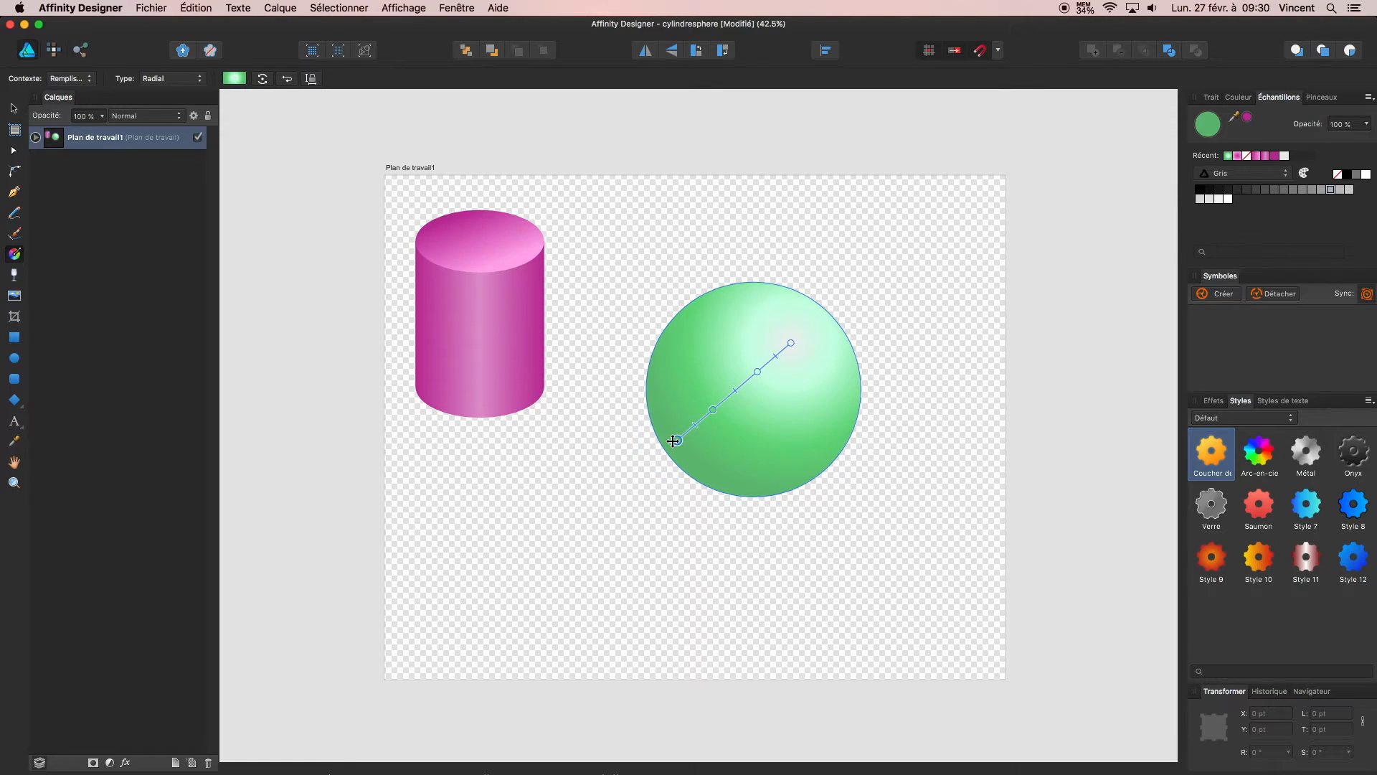
# - Scale the green sphere down to about 534 × 525 pt and place it just right of the cylinder
pyautogui.click(13, 107)
pyautogui.click(1003, 231)
pyautogui.click(775, 398)
pyautogui.moveTo(768, 403); pyautogui.dragTo(713, 320)
pyautogui.moveTo(707, 163); pyautogui.dragTo(705, 253)
pyautogui.moveTo(709, 347); pyautogui.dragTo(672, 289)
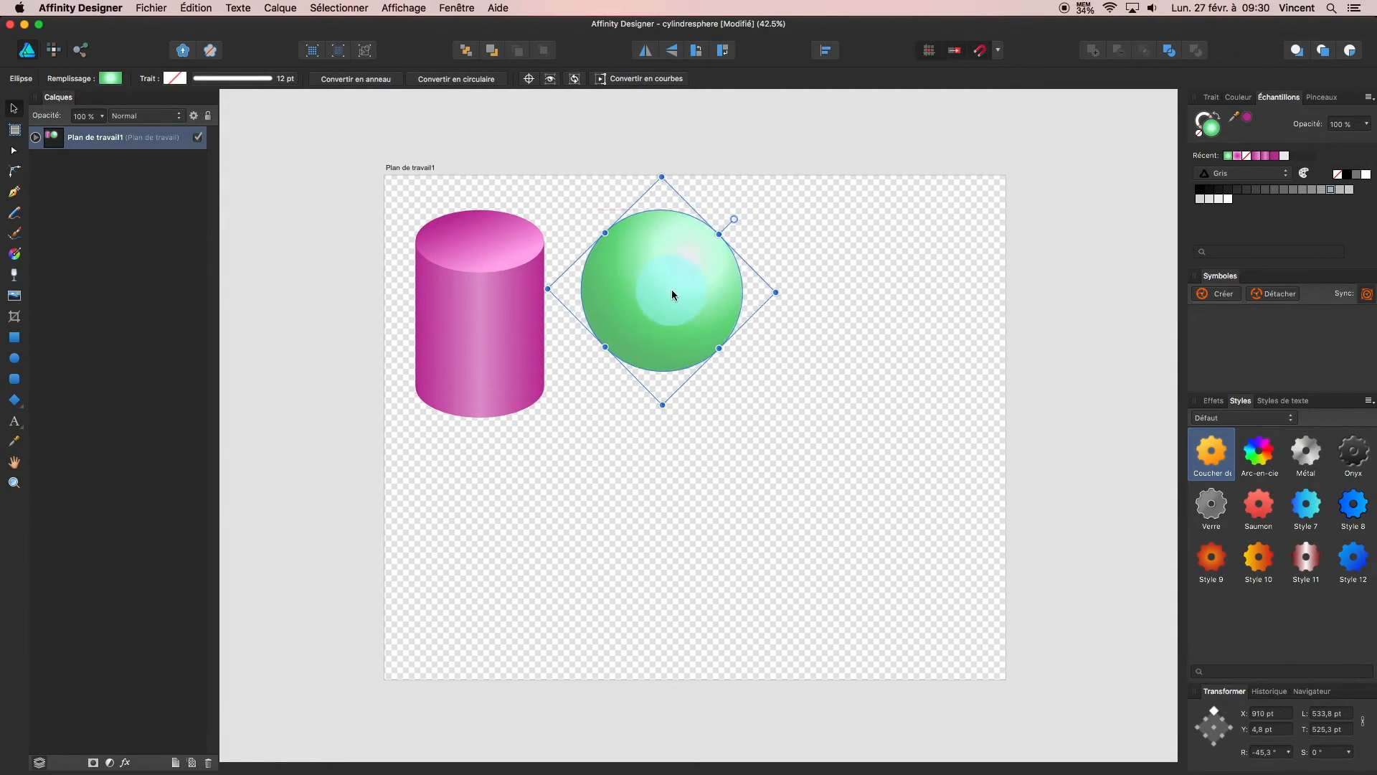
pyautogui.click(728, 423)
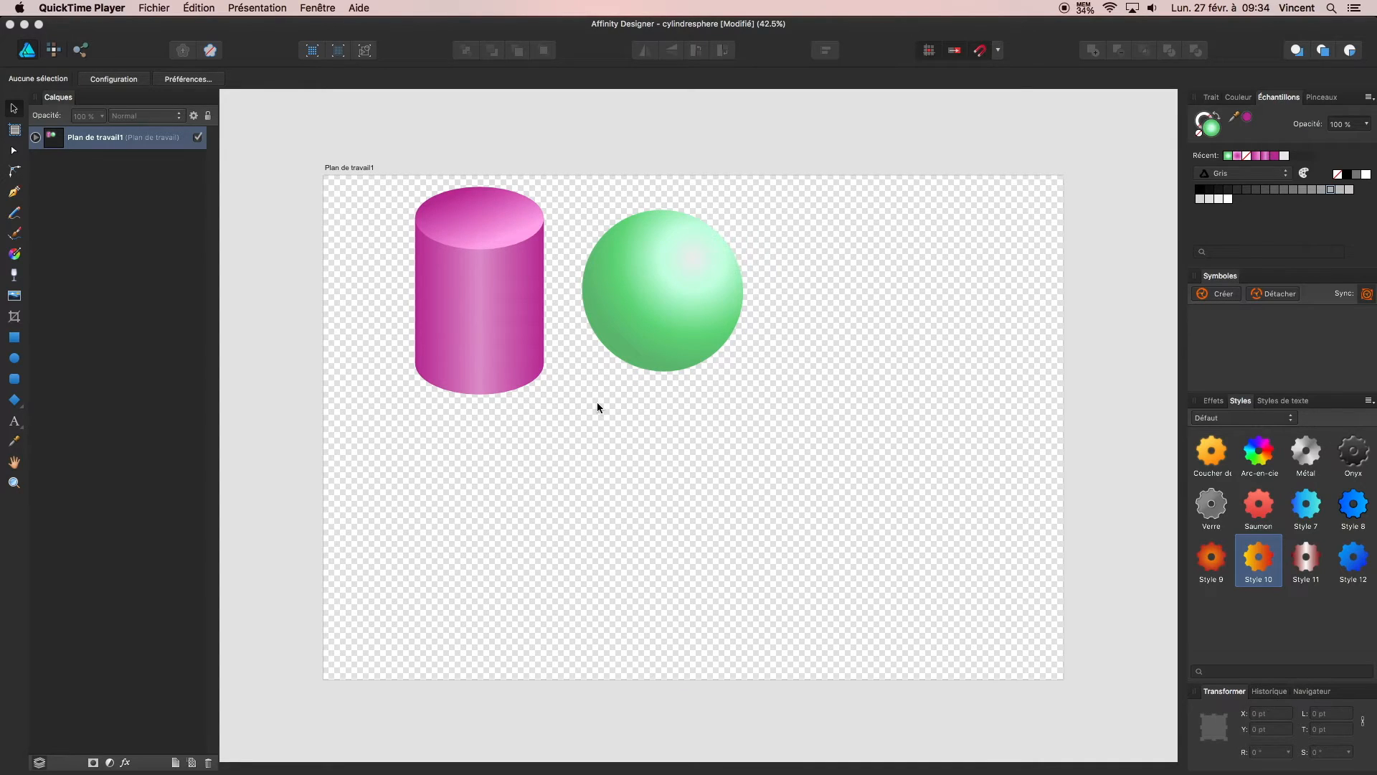
# - Move the sphere to the artboard's lower-left area and the cylinder to its upper-left corner
pyautogui.click(630, 402)
pyautogui.moveTo(635, 271); pyautogui.dragTo(436, 514)
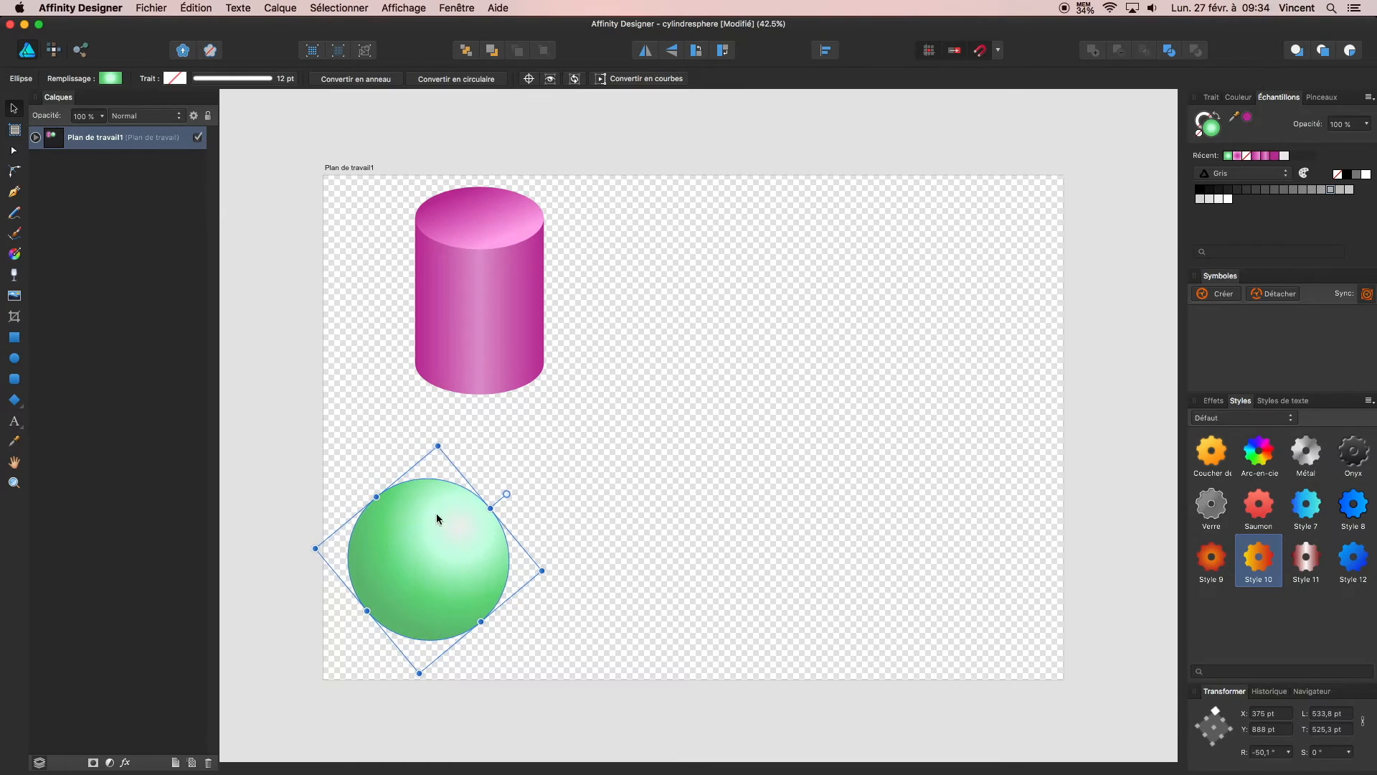
pyautogui.click(481, 314)
pyautogui.moveTo(481, 314); pyautogui.dragTo(424, 311)
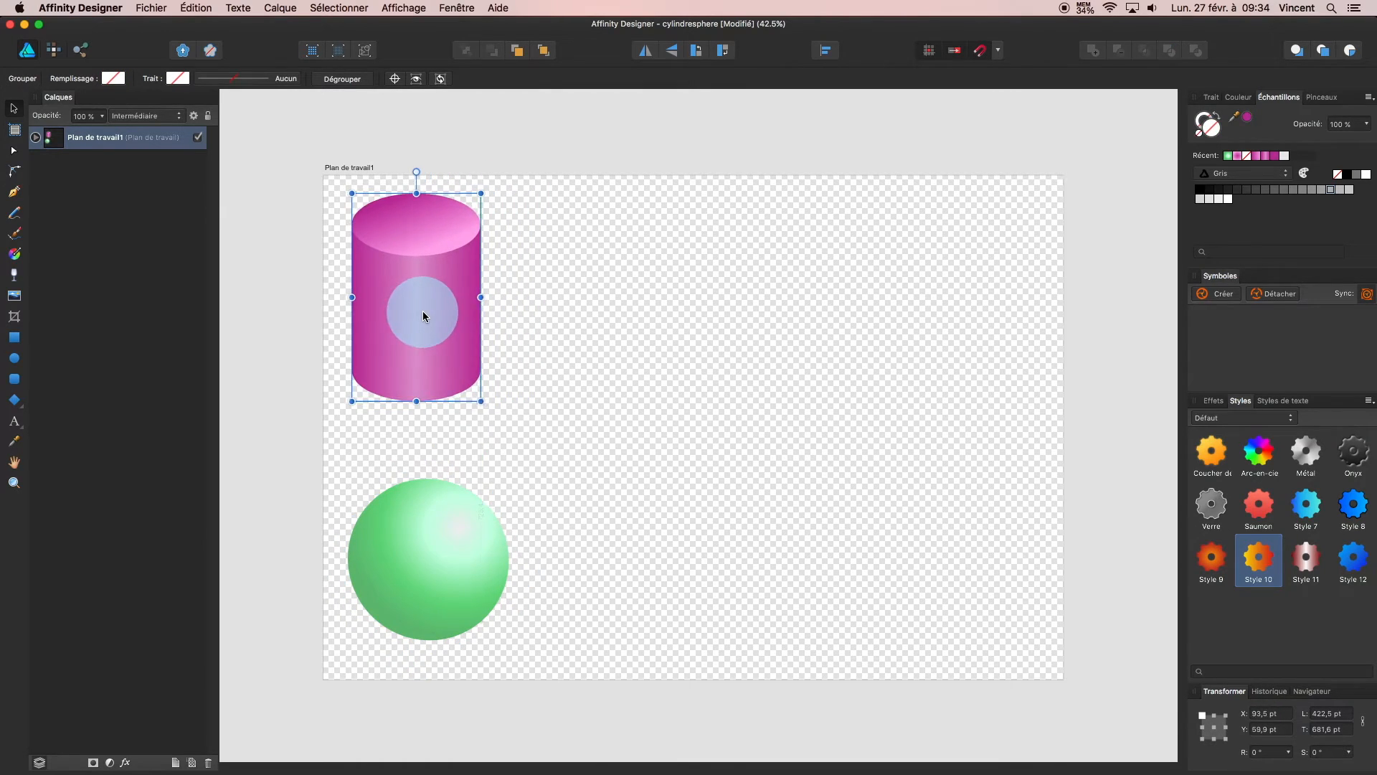
pyautogui.click(547, 318)
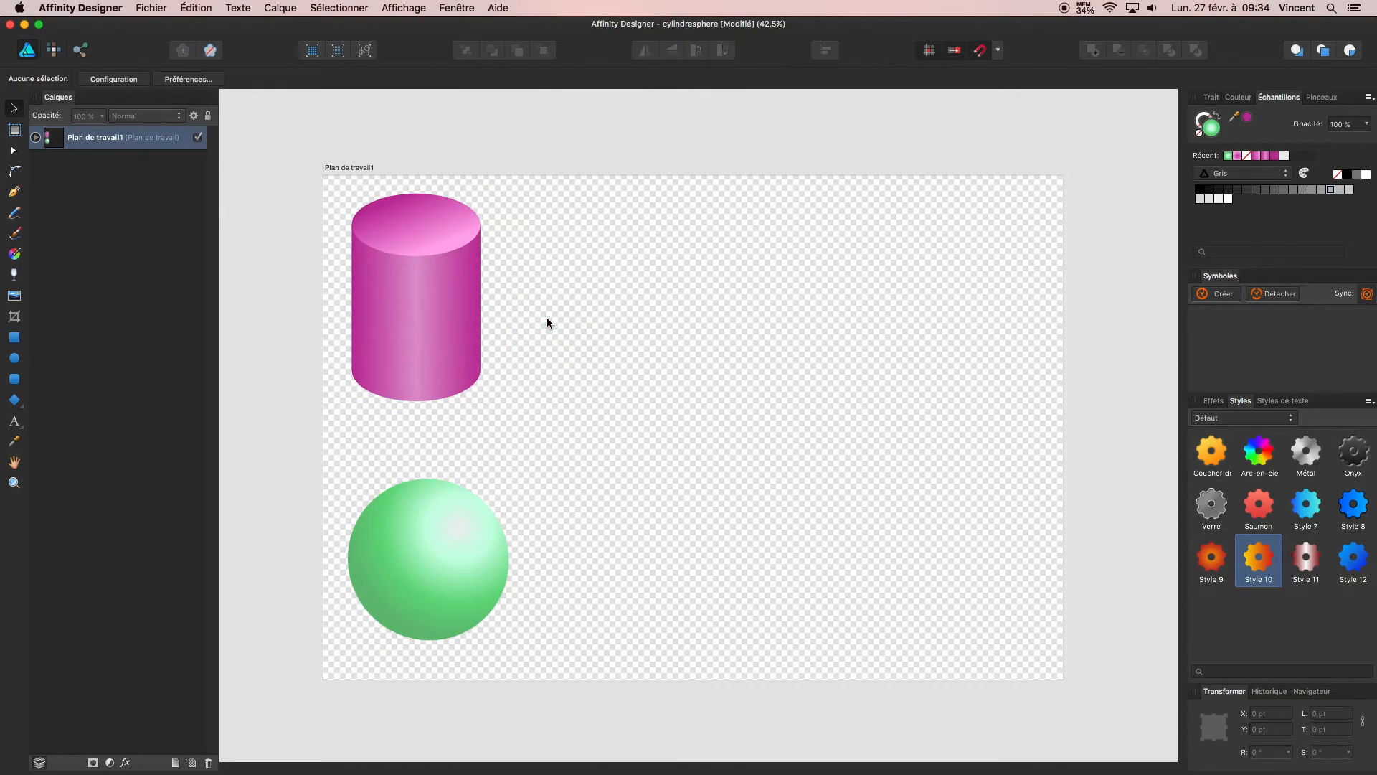
# - Duplicate the cylinder to its right and scale the copy to about 329 × 530 pt, keeping the bases level
pyautogui.click(399, 310)
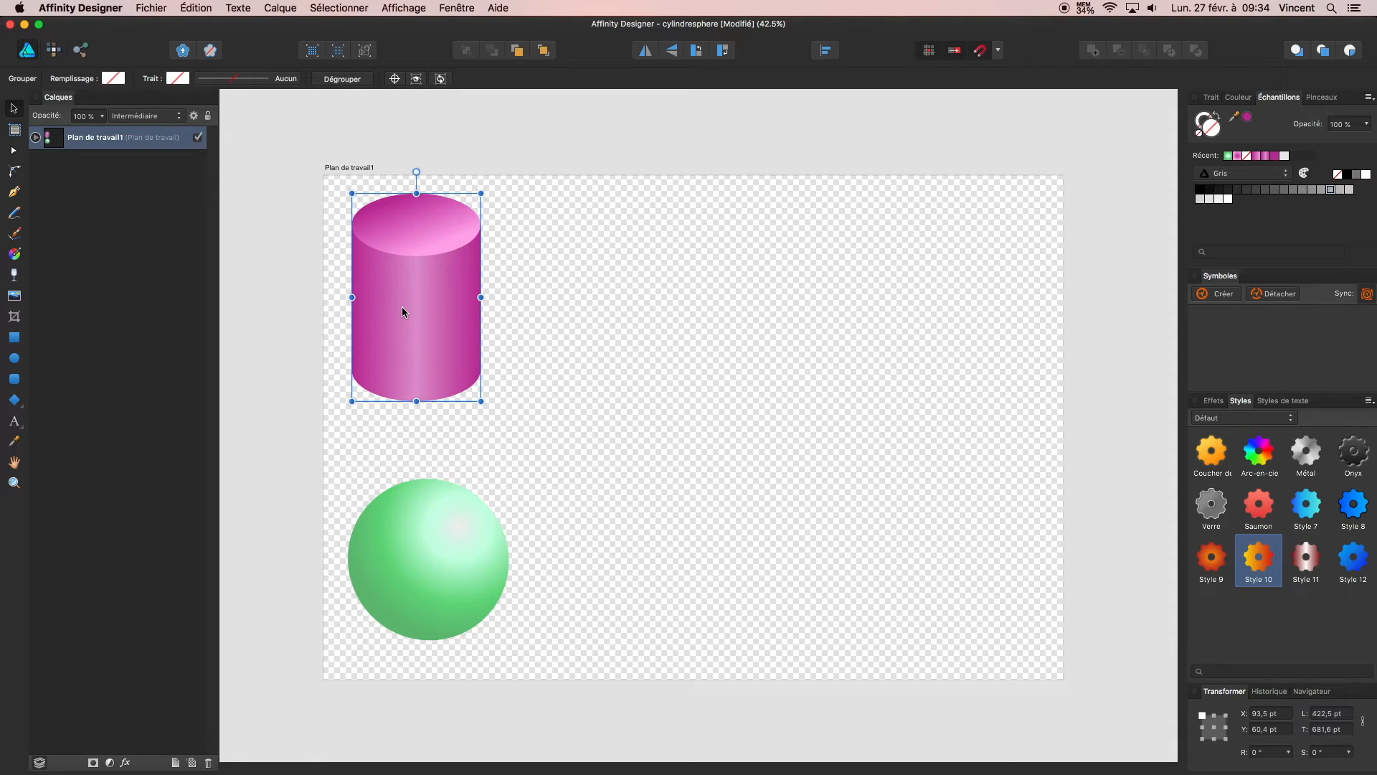
pyautogui.moveTo(404, 308); pyautogui.dragTo(555, 305)
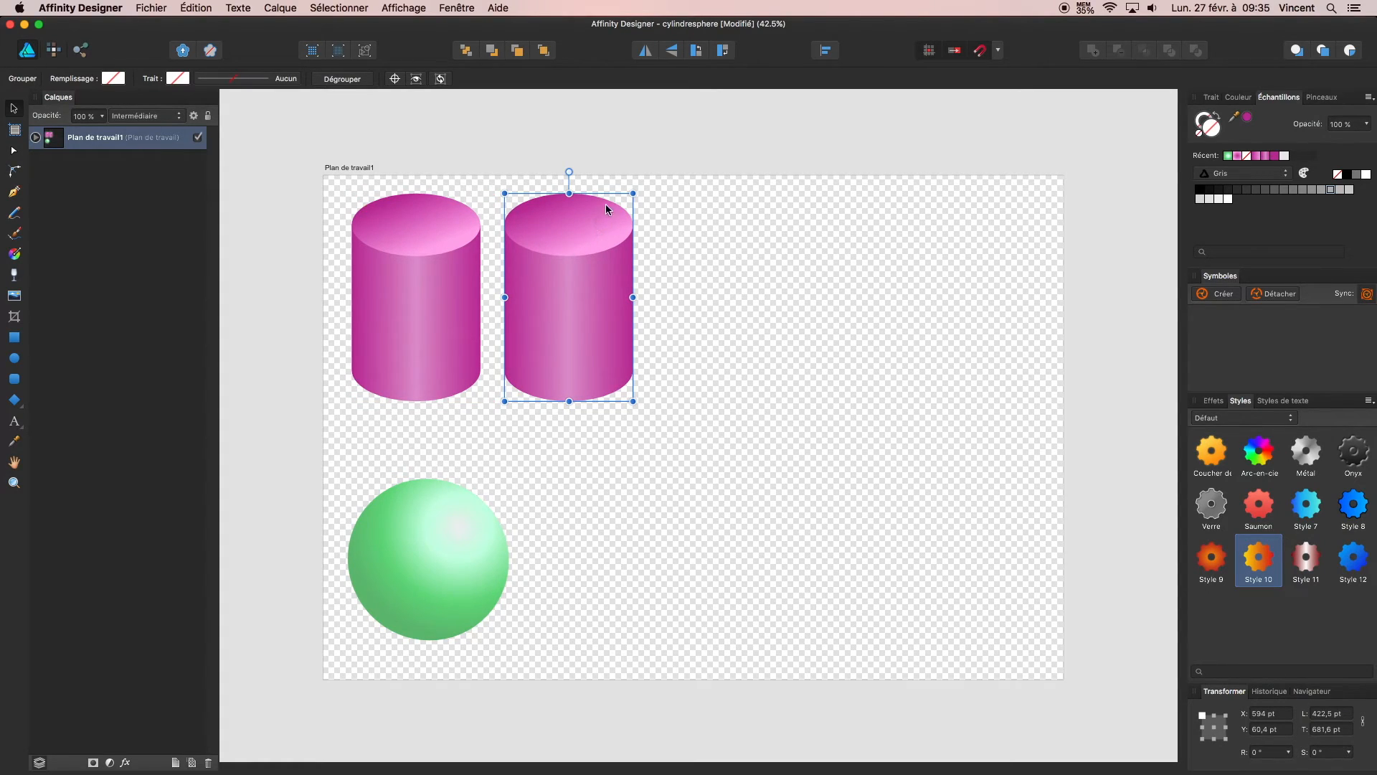
pyautogui.moveTo(633, 194); pyautogui.dragTo(587, 229)
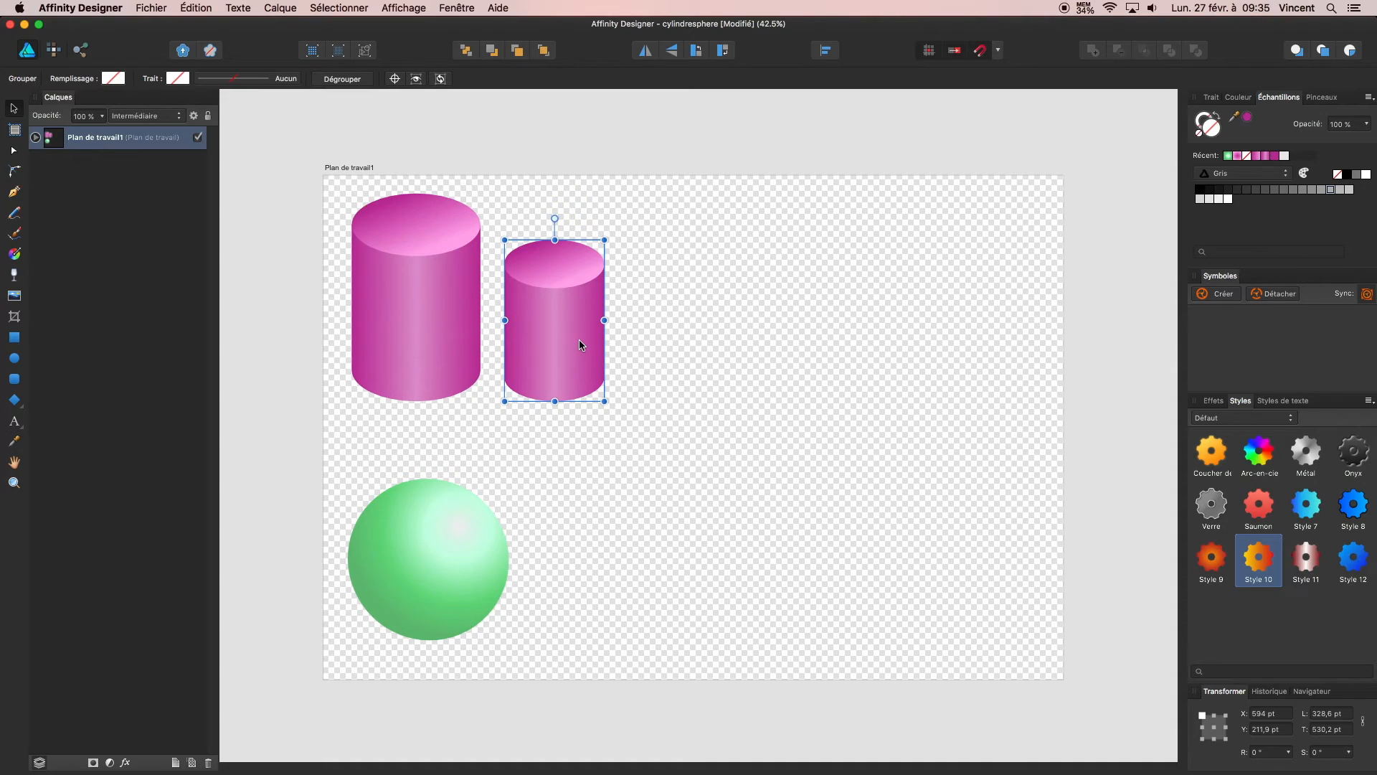
# - Power-duplicate the smaller cylinder 12 times to build a row of progressively shrinking cylinders
pyautogui.hotkey('alt', 'd')
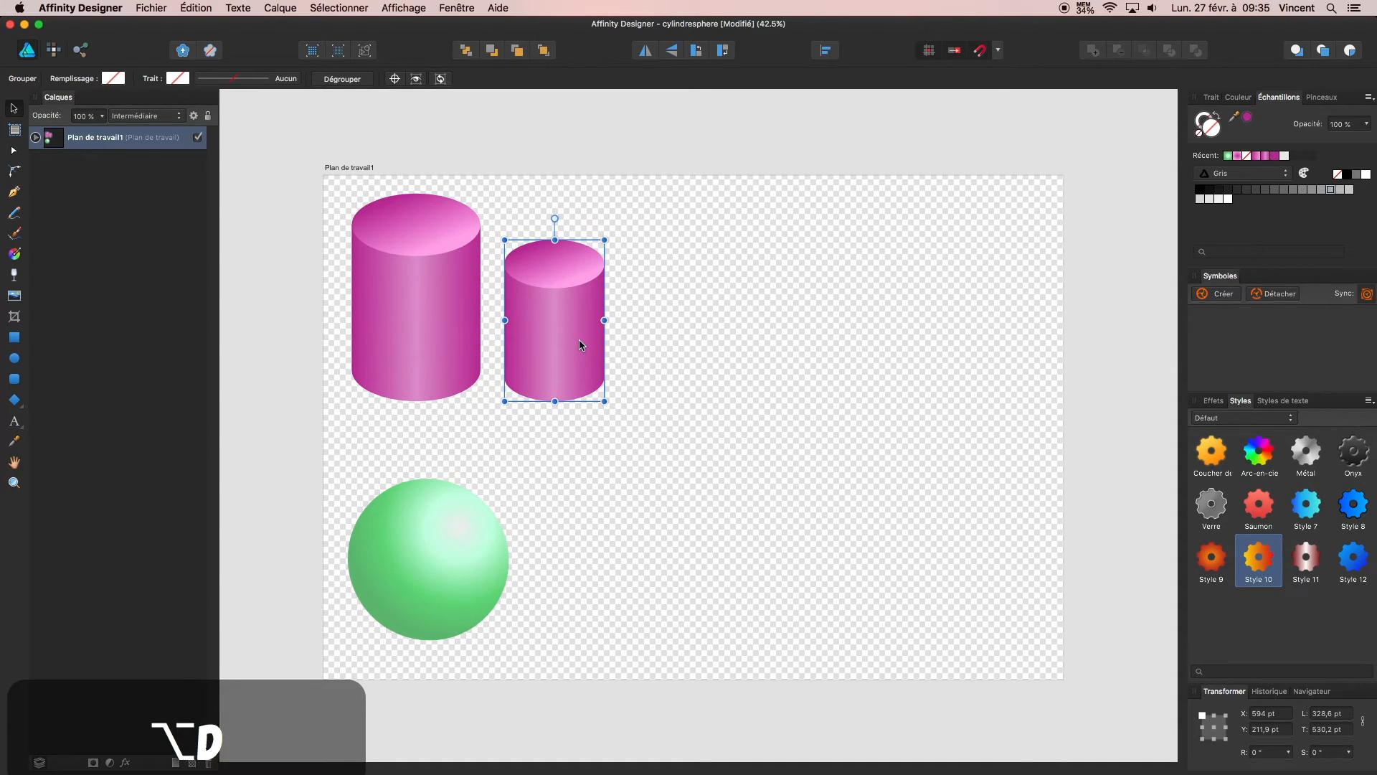
pyautogui.press('super+j')
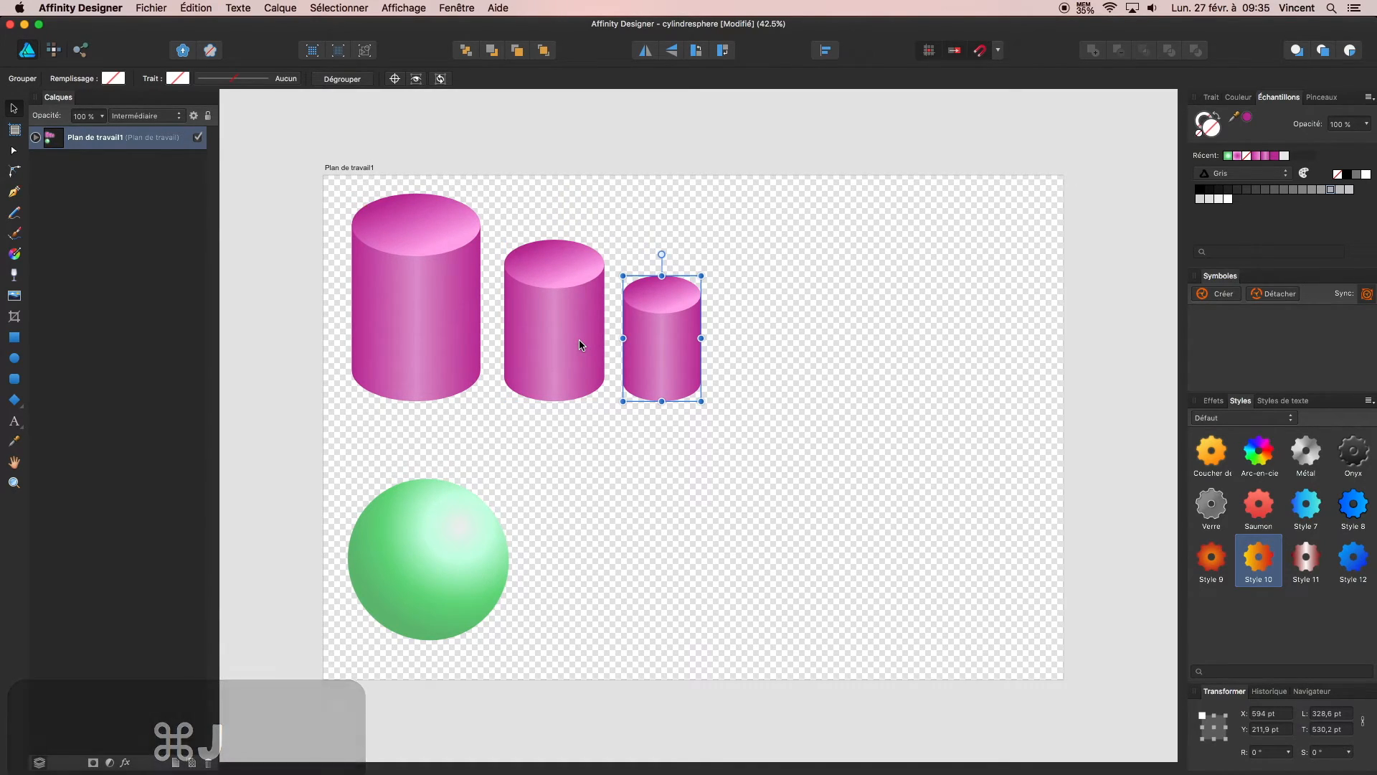
pyautogui.press('super+j')
pyautogui.press('super+j')
pyautogui.press('super+j')
pyautogui.press('super+j')
pyautogui.press('super+j')
pyautogui.press('super+j')
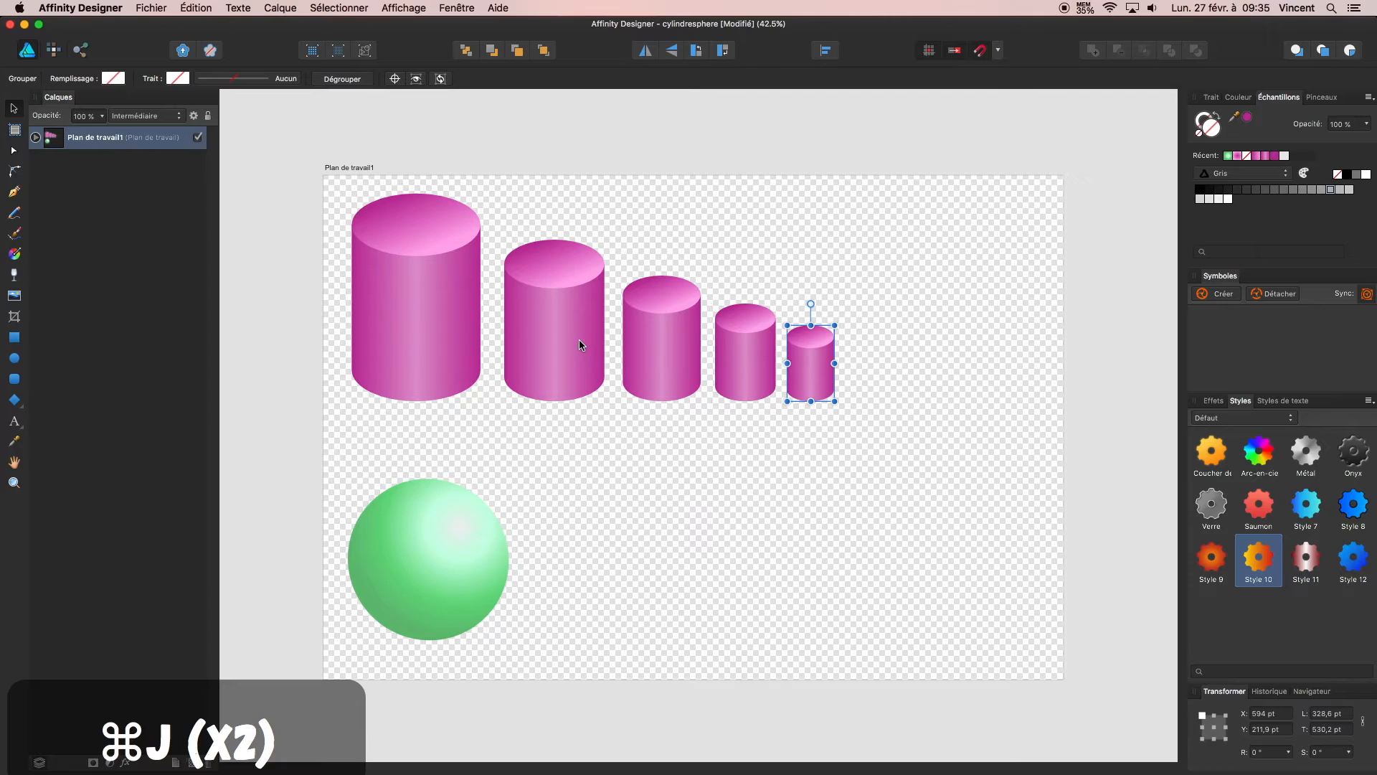
pyautogui.press('super+j')
pyautogui.press('super+j')
pyautogui.press('super+j')
pyautogui.press('super+j')
pyautogui.press('super+j')
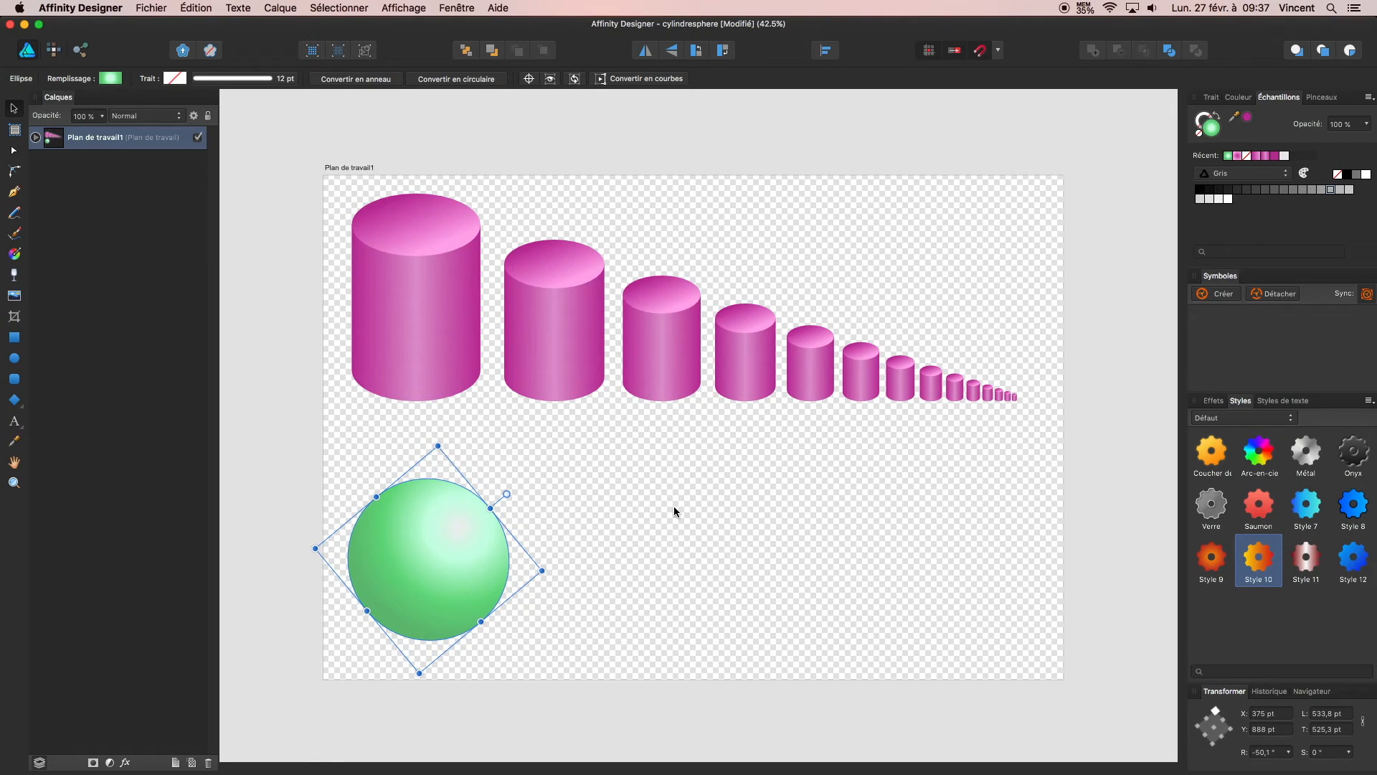
# - Duplicate the sphere to its right, scale the copy to about 305 × 300 pt and rotate it slightly to -42.7°
pyautogui.click(605, 547)
pyautogui.click(445, 541)
pyautogui.moveTo(445, 547); pyautogui.dragTo(623, 547)
pyautogui.moveTo(617, 446); pyautogui.dragTo(592, 546)
pyautogui.moveTo(593, 616); pyautogui.dragTo(574, 579)
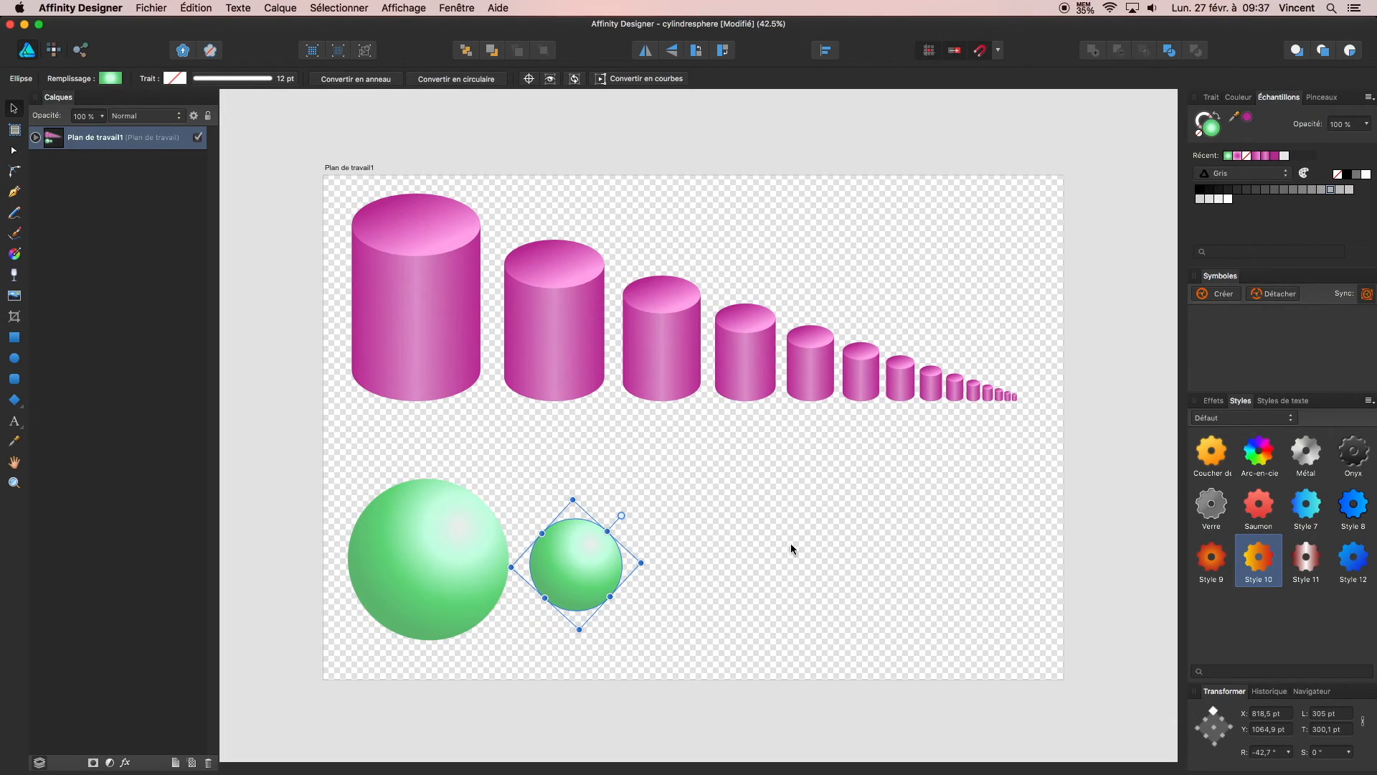
# - Power-duplicate the smaller sphere 19 times to build a curving chain of progressively shrinking, rotating spheres
pyautogui.press('super+j')
pyautogui.press('super+j')
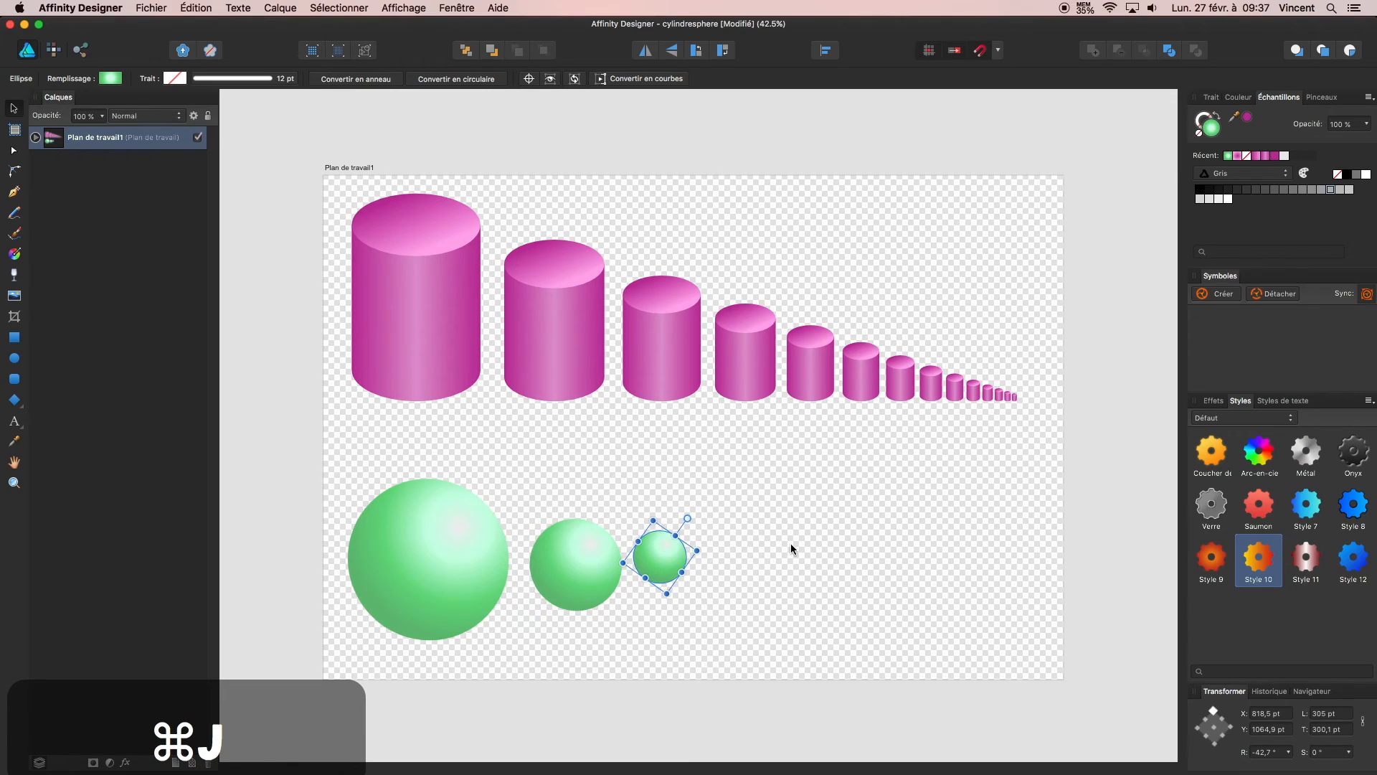
pyautogui.press('super+j')
pyautogui.press('super+j')
pyautogui.press('super+j')
pyautogui.press('super+j')
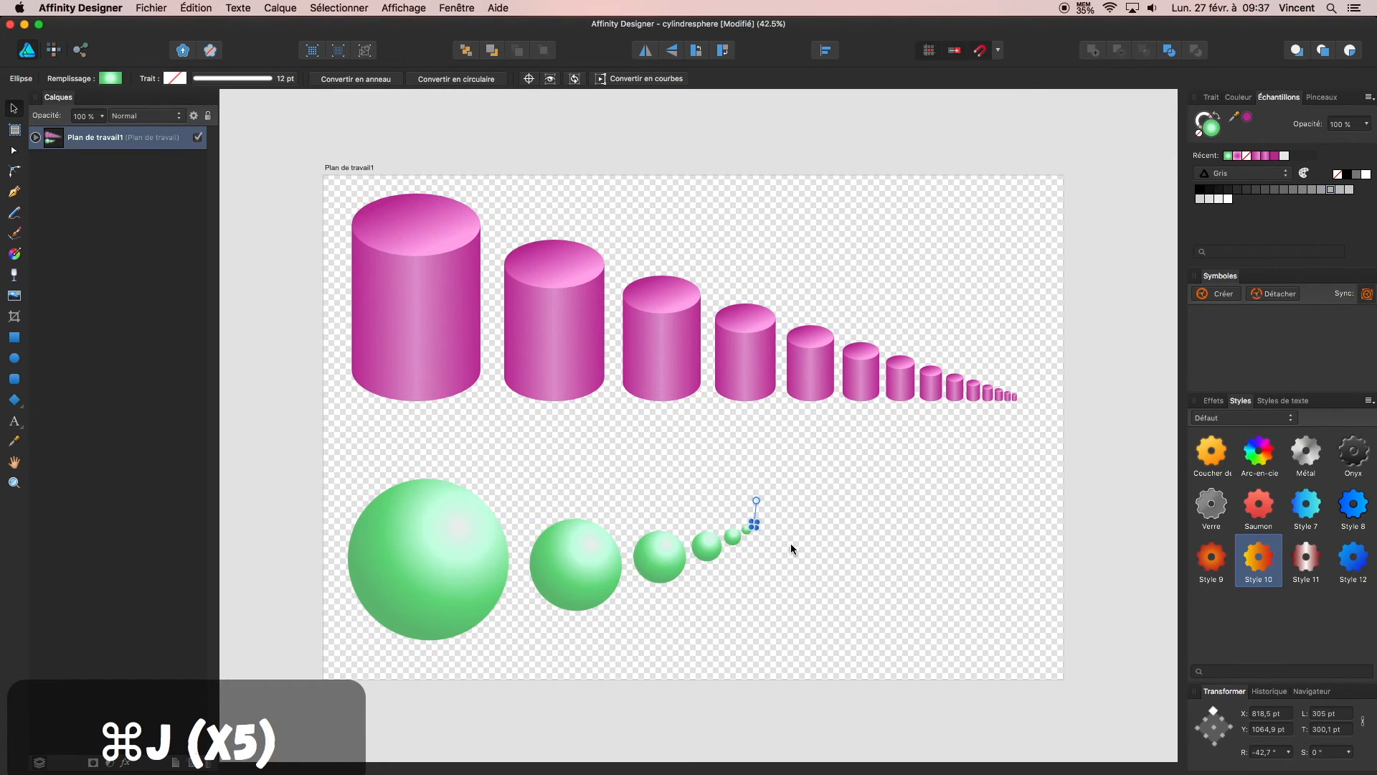
pyautogui.press('super+j')
pyautogui.press('super+j')
pyautogui.press('super+j')
pyautogui.press('super+j')
pyautogui.press('super+j')
pyautogui.press('super+j')
pyautogui.press('super+j')
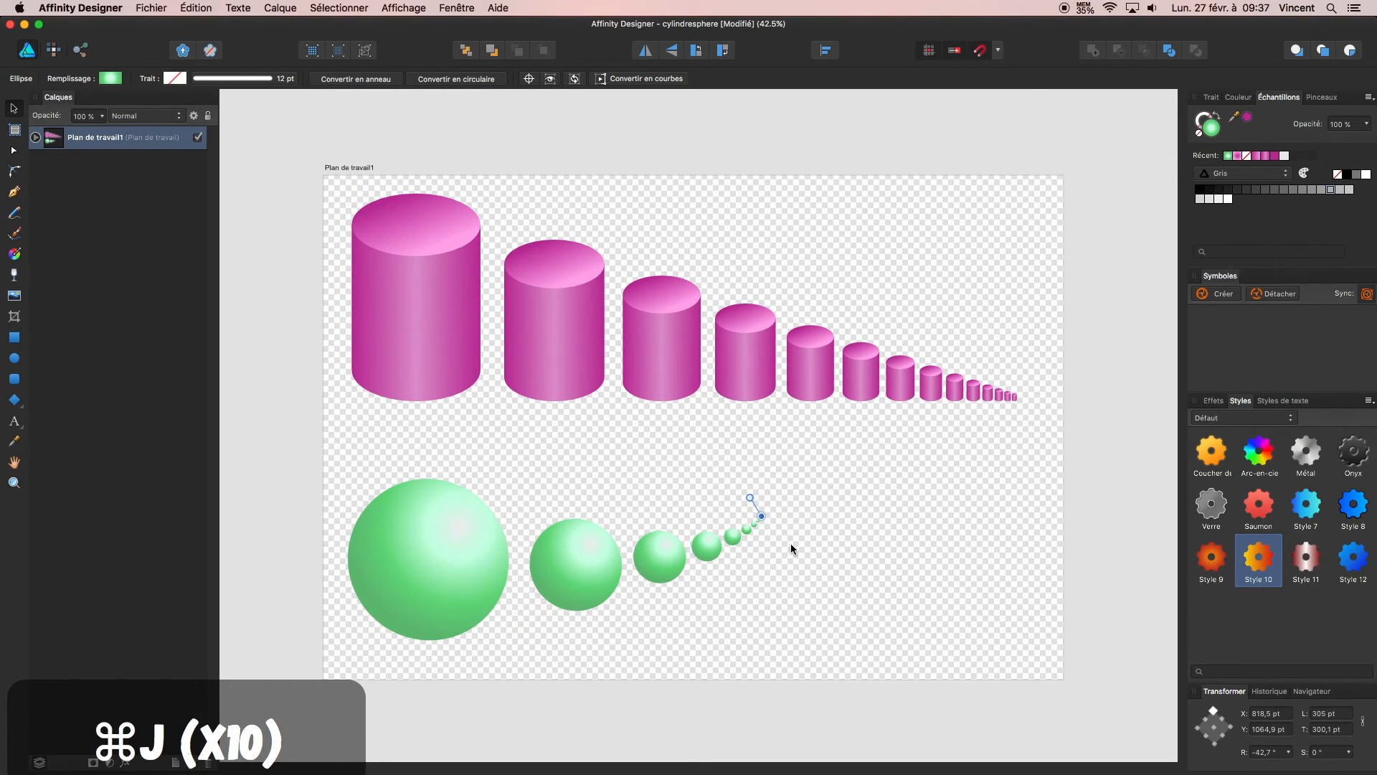
pyautogui.press('super+j')
pyautogui.press('super+j')
pyautogui.press('super+j')
pyautogui.press('super+j')
pyautogui.press('super+j')
pyautogui.press('super+j')
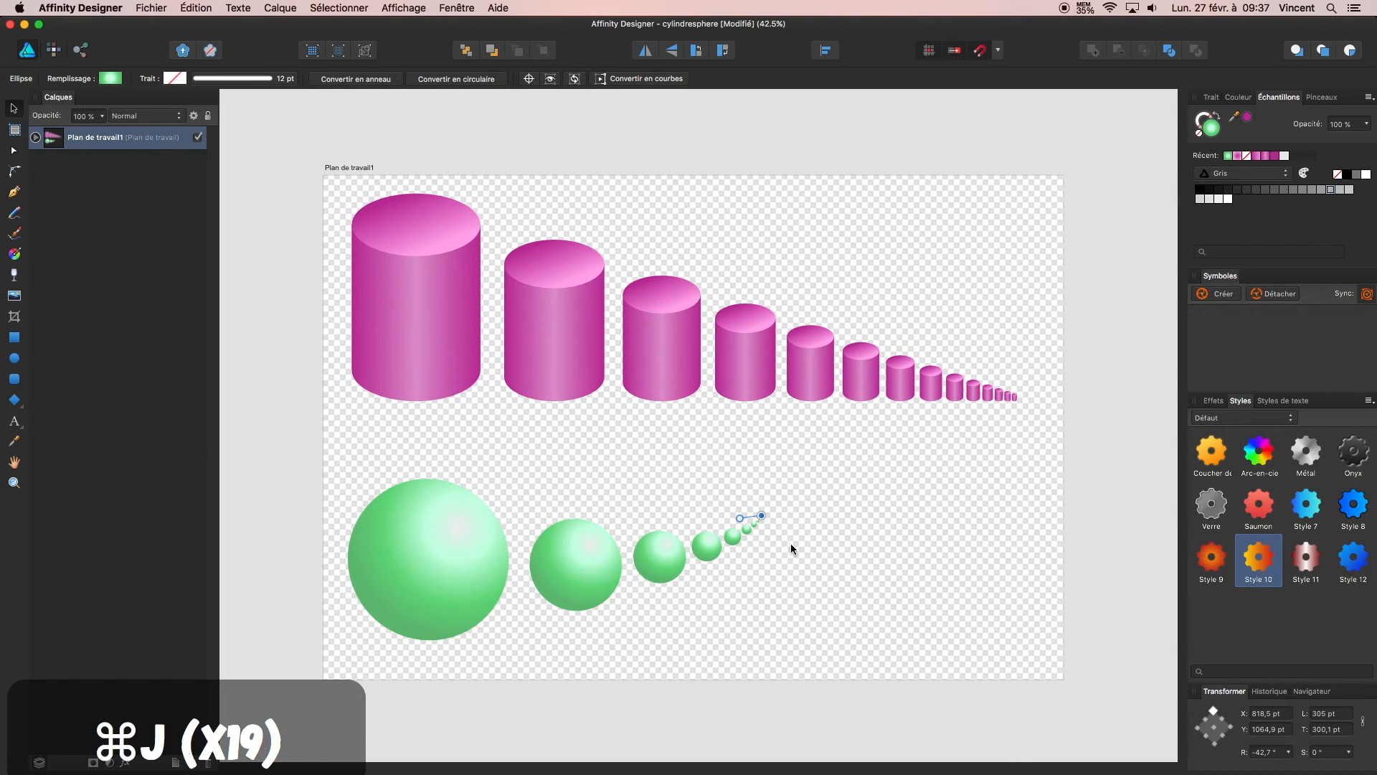
# - Examine the tiniest spheres at the end of the chain up close, and return to a view of both rows
pyautogui.scroll(8, 784, 548)
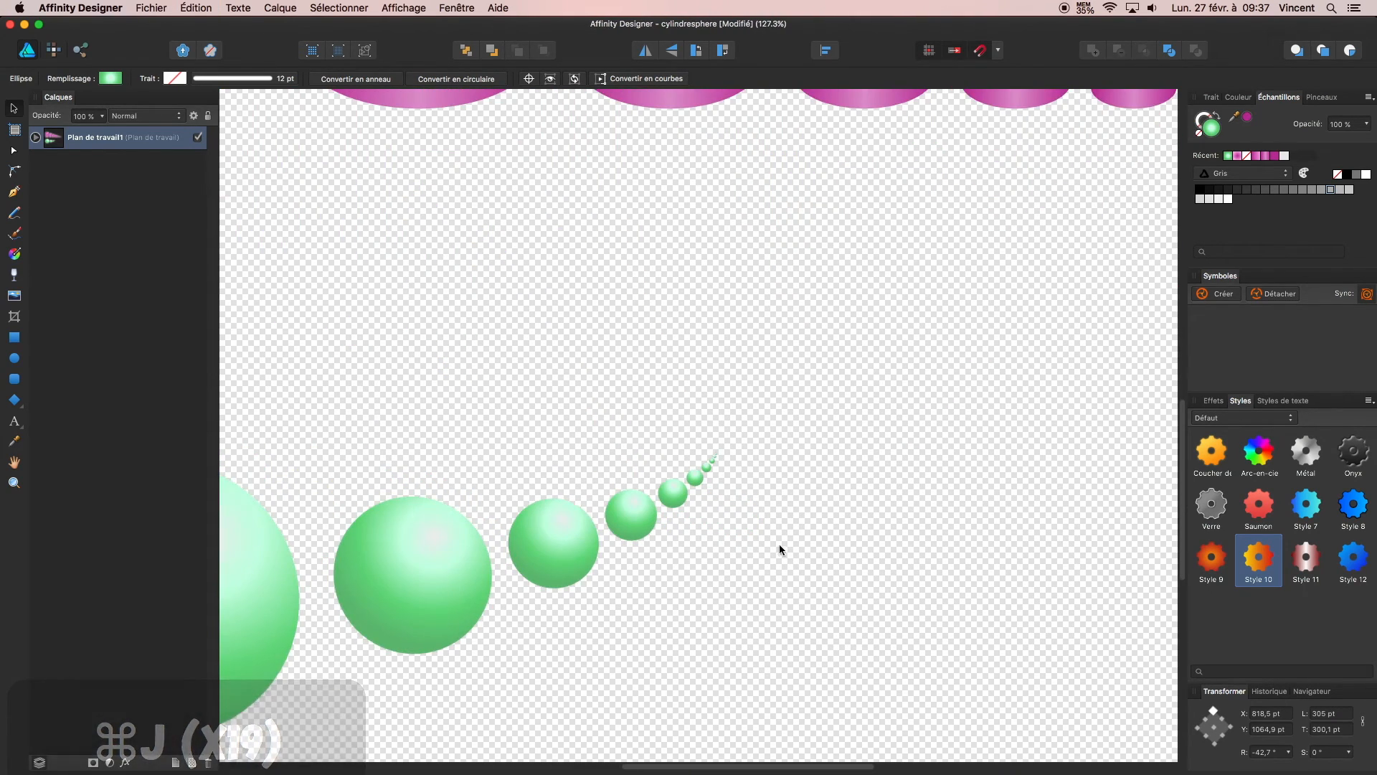
pyautogui.scroll(6, 729, 531)
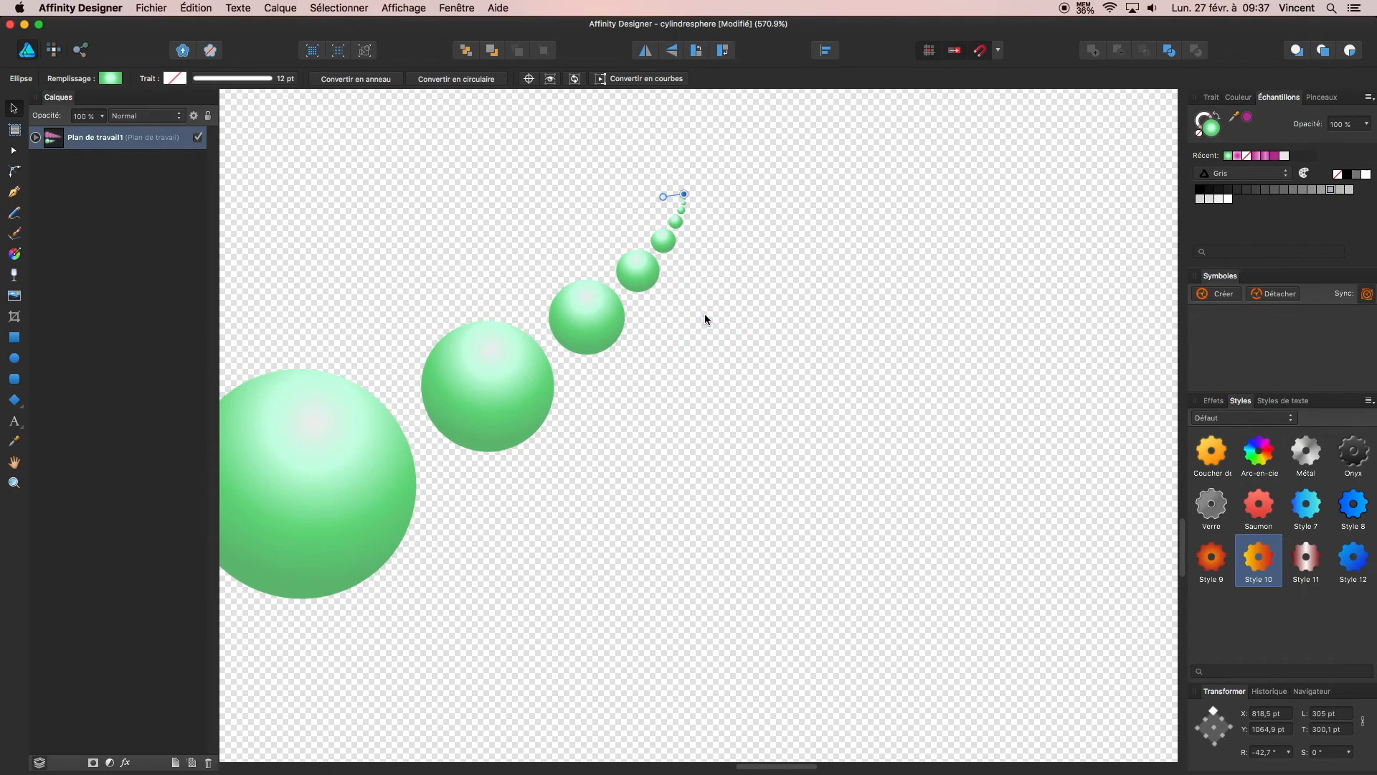
pyautogui.click(706, 419)
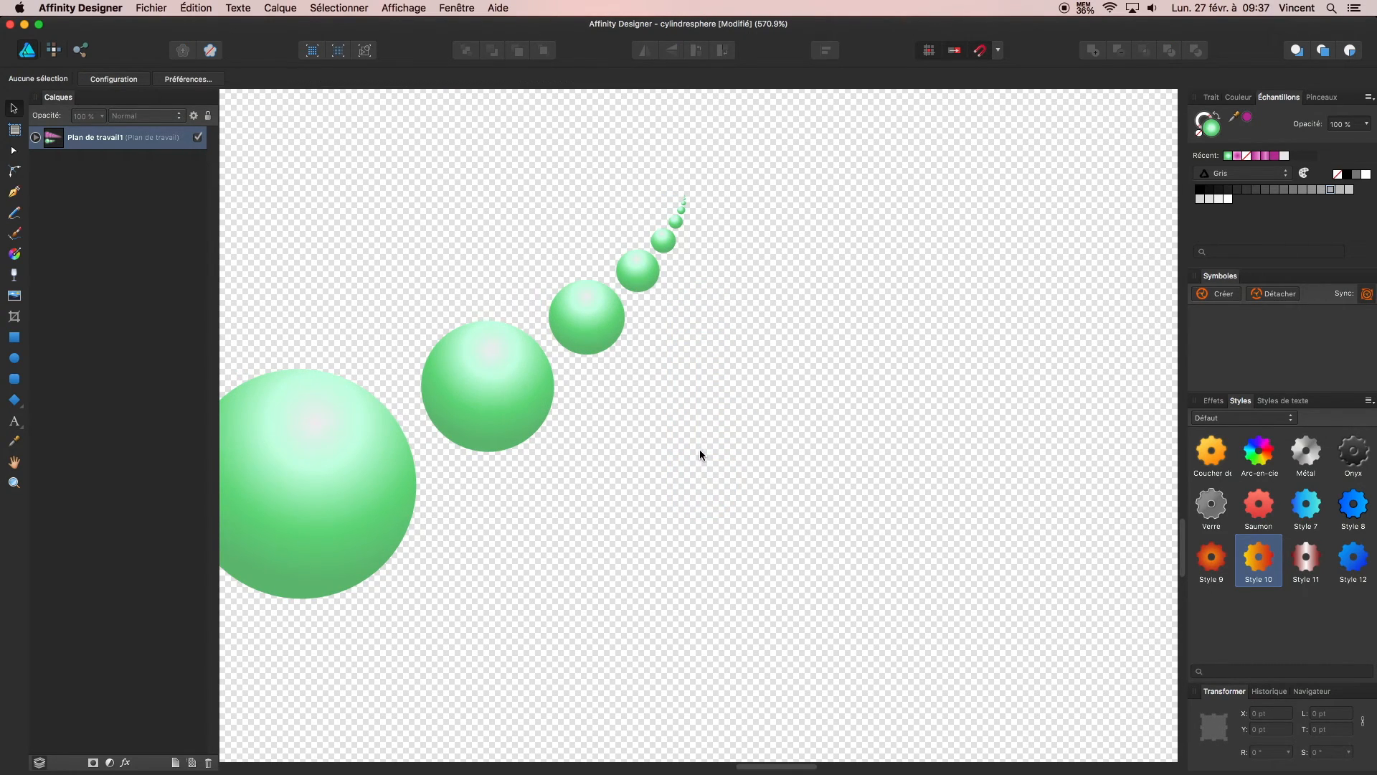
pyautogui.press('space')
pyautogui.moveTo(699, 451); pyautogui.dragTo(695, 607)
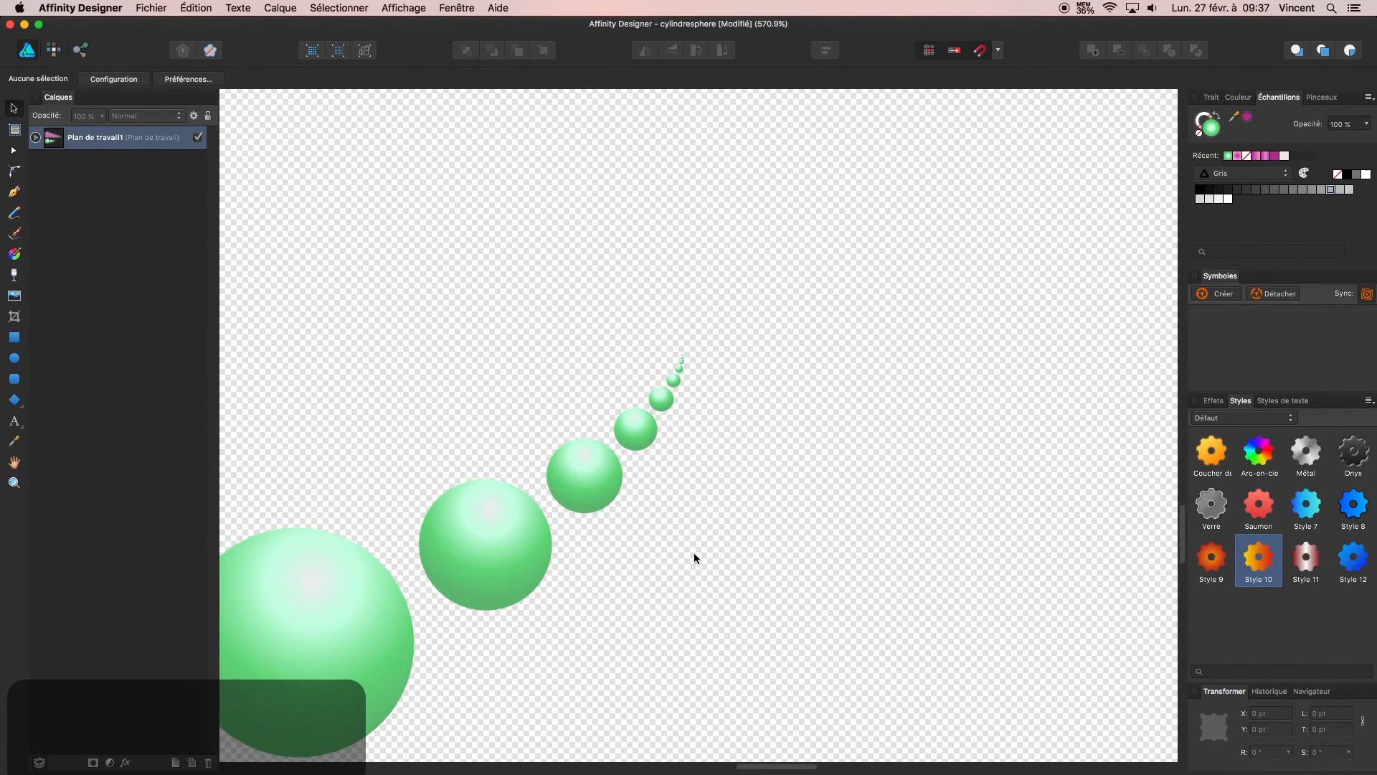
pyautogui.scroll(4, 693, 546)
pyautogui.scroll(-3, 692, 519)
pyautogui.scroll(-5, 692, 518)
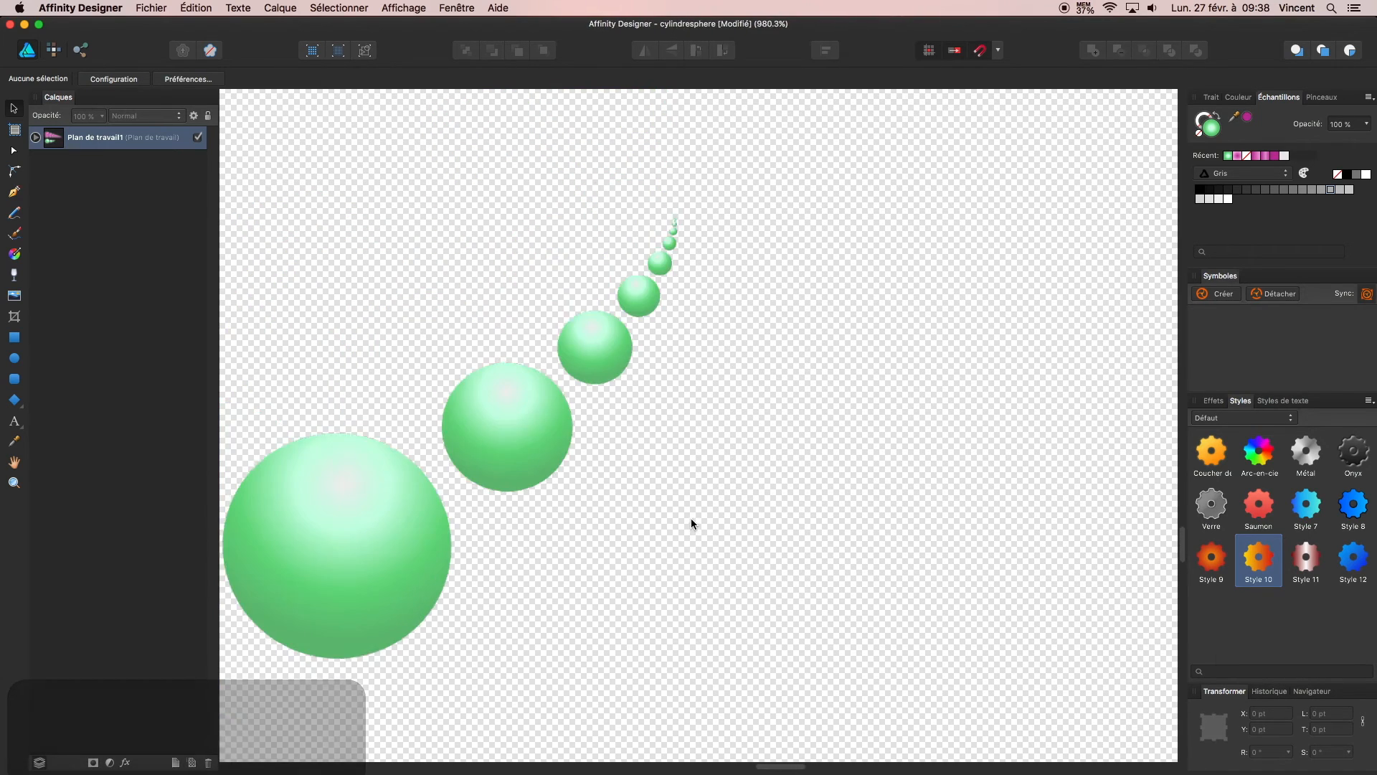
pyautogui.scroll(-10, 699, 526)
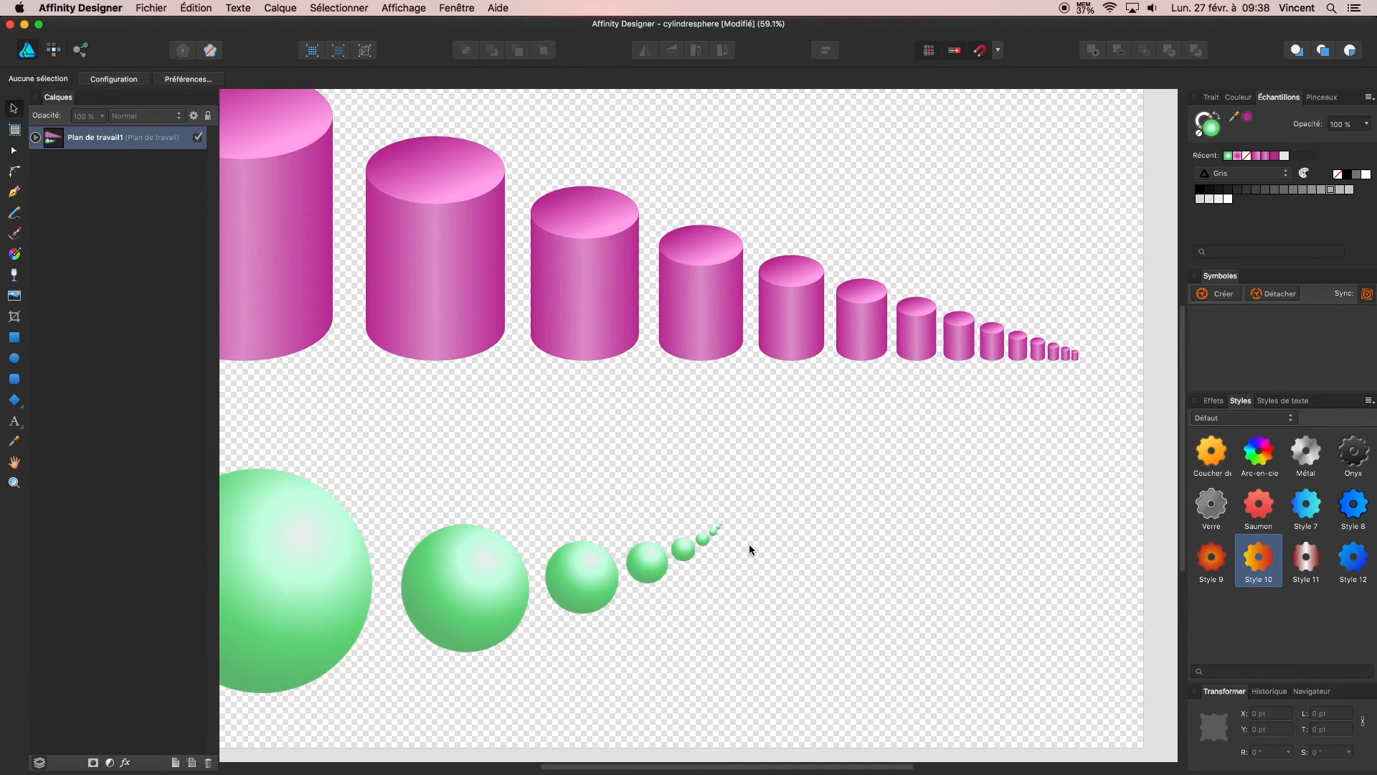